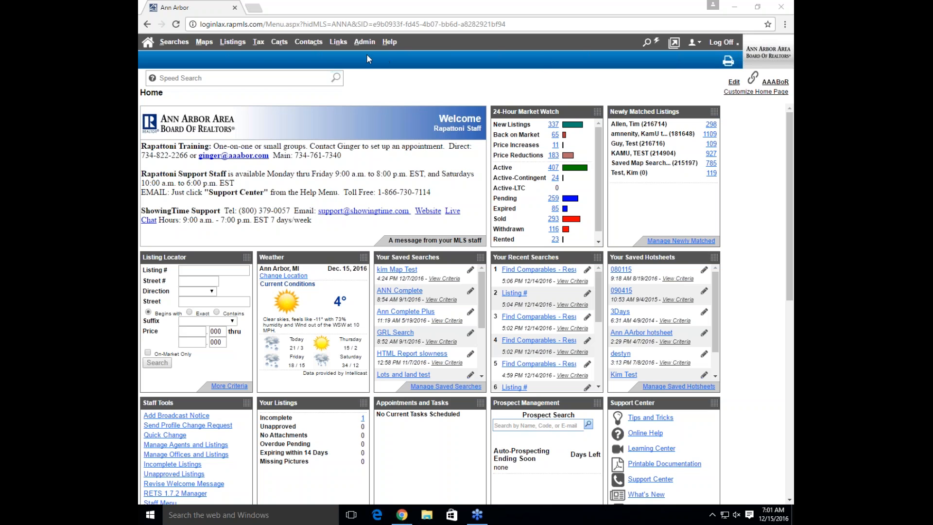
Open CMA Document Setup from the Admin menu
{"action": "mouse_move", "coordinate": [365, 51]}
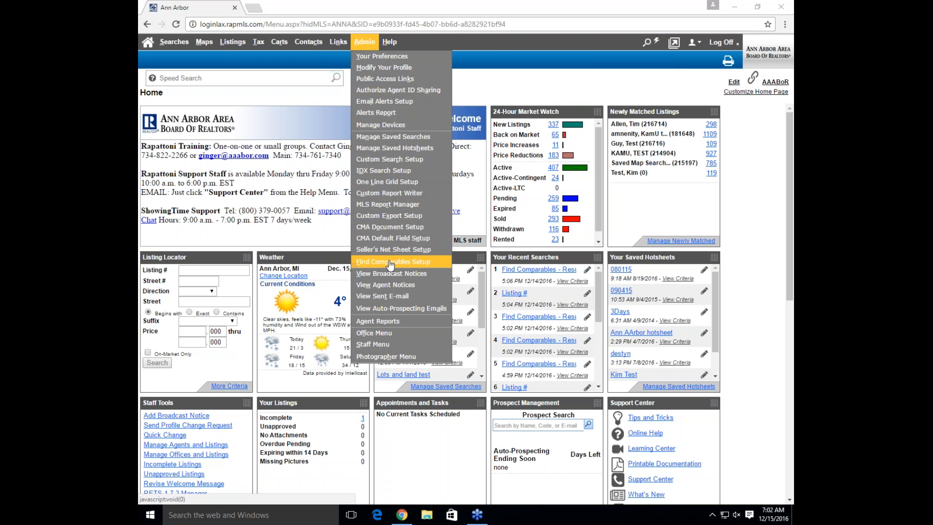
{"action": "left_click", "coordinate": [404, 232]}
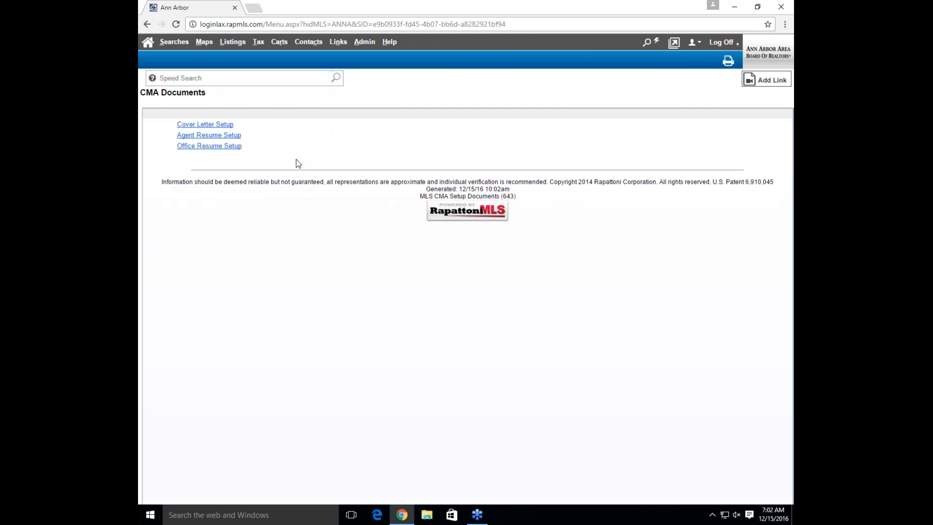
{"action": "left_click", "coordinate": [212, 130]}
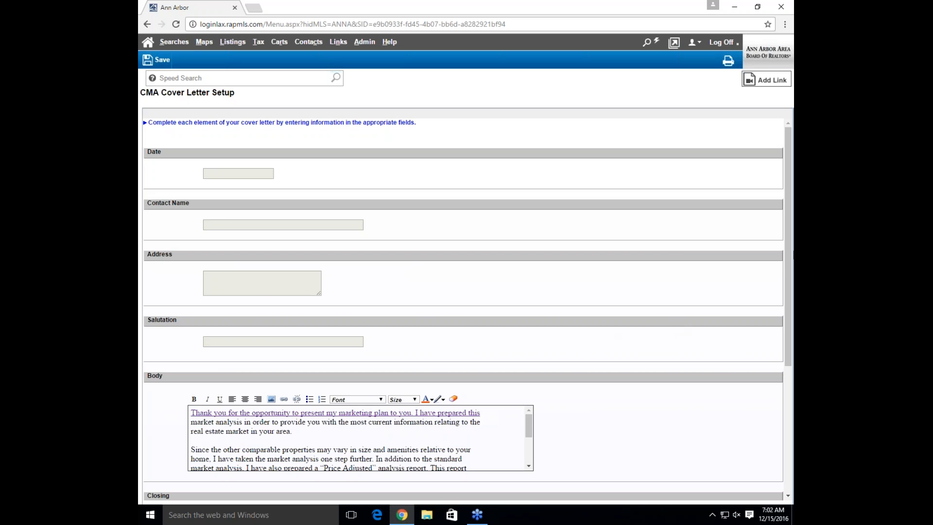
{"action": "left_click_drag", "start_coordinate": [789, 257], "coordinate": [771, 371]}
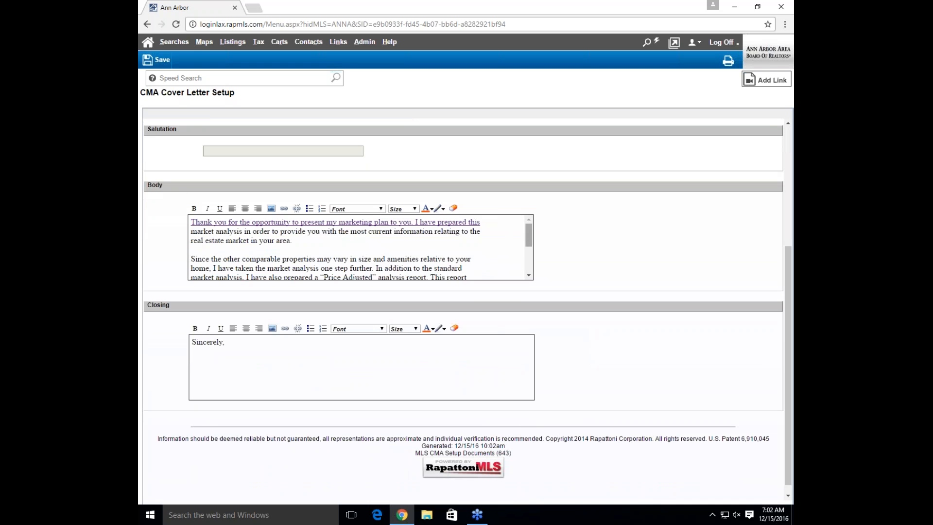
{"action": "left_click_drag", "start_coordinate": [527, 241], "coordinate": [520, 270]}
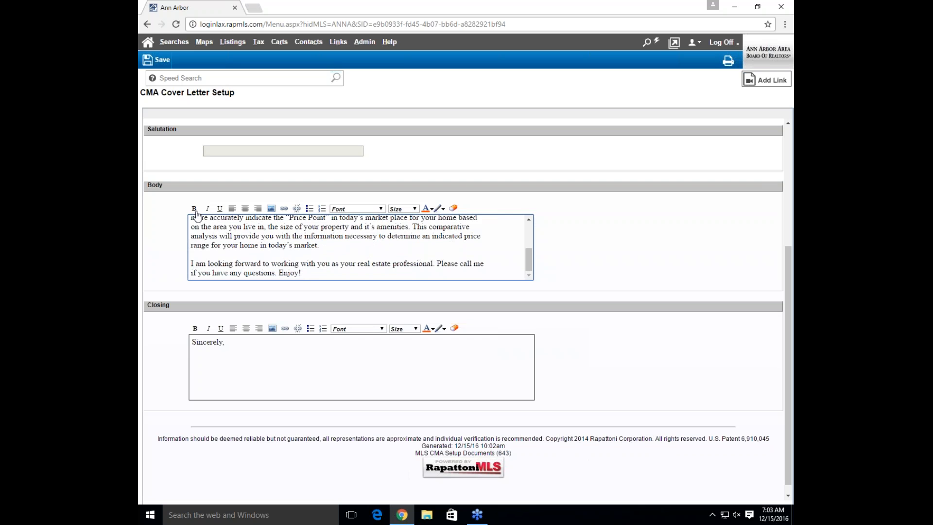
{"action": "left_click", "coordinate": [381, 209]}
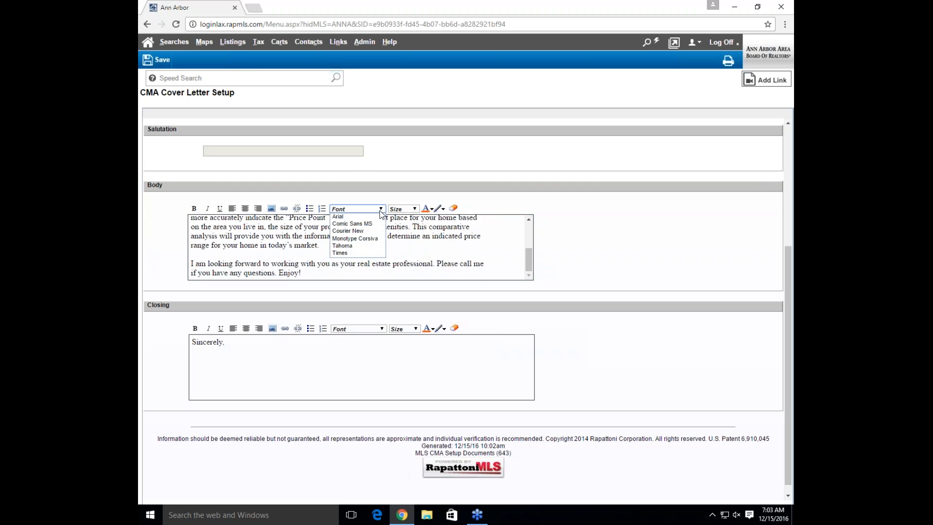
{"action": "left_click", "coordinate": [413, 210]}
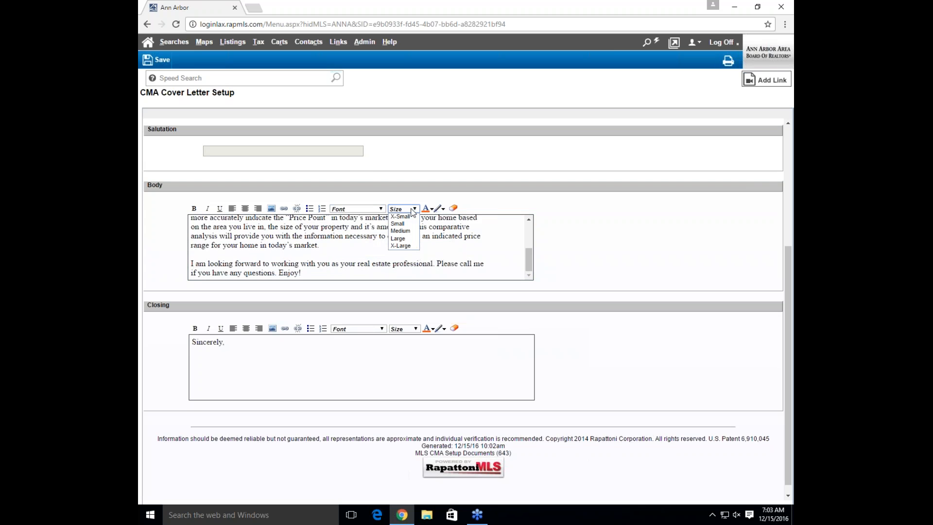
{"action": "left_click", "coordinate": [432, 245]}
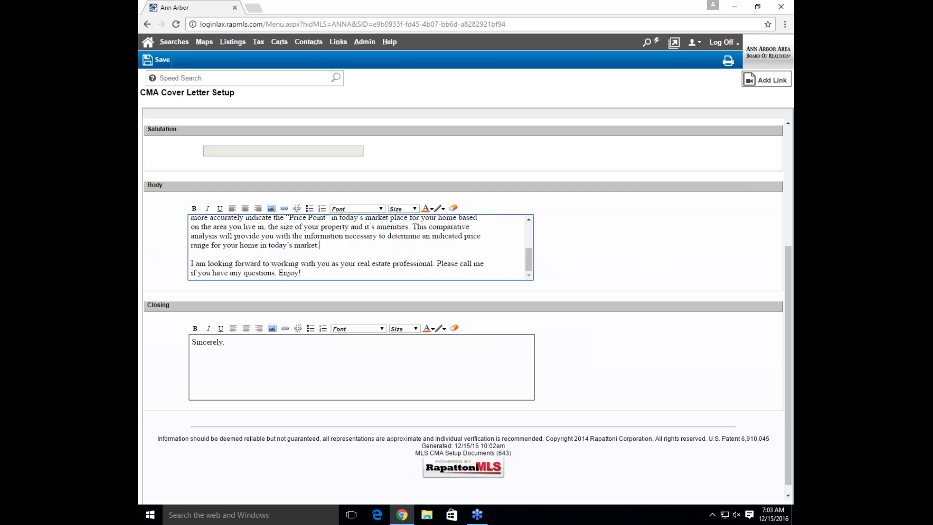
{"action": "left_click", "coordinate": [293, 340]}
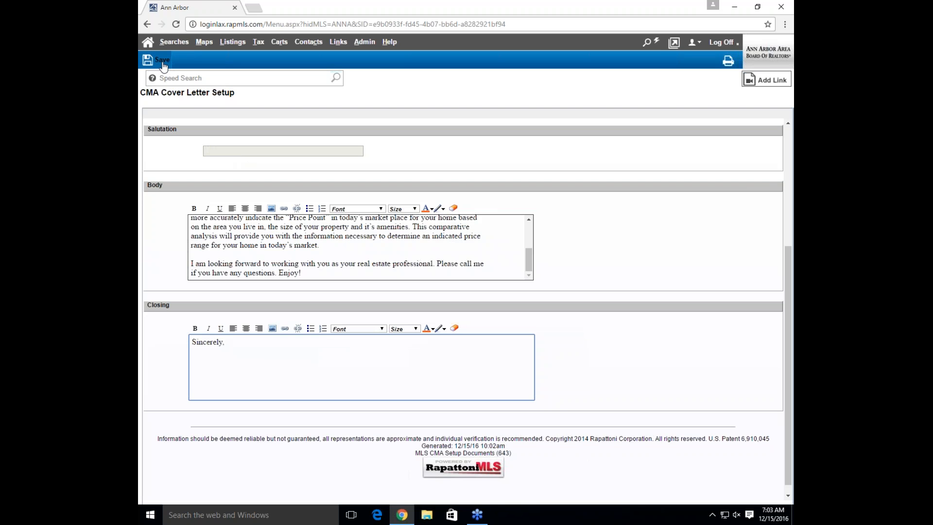
{"action": "left_click", "coordinate": [148, 27]}
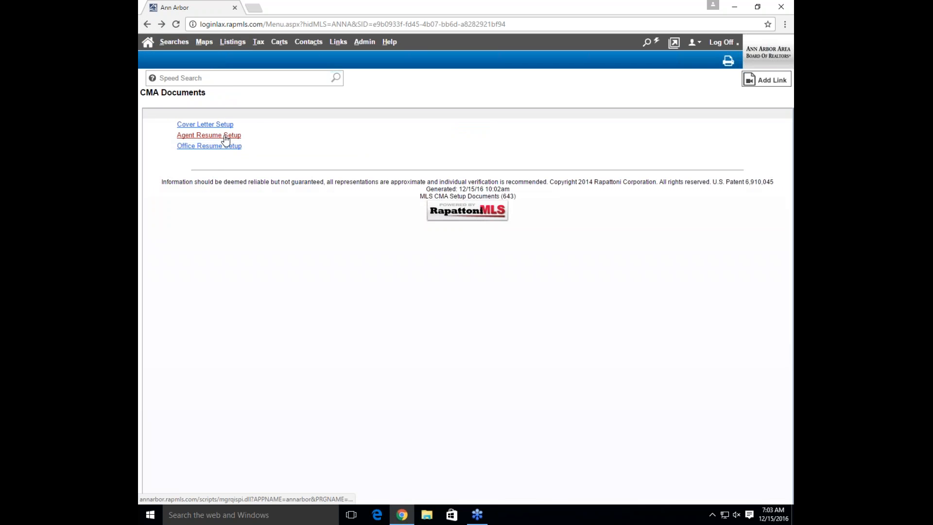
Scroll through the Agent Resume Setup sections and save the agent resume
{"action": "left_click", "coordinate": [225, 138]}
{"action": "left_click", "coordinate": [326, 181]}
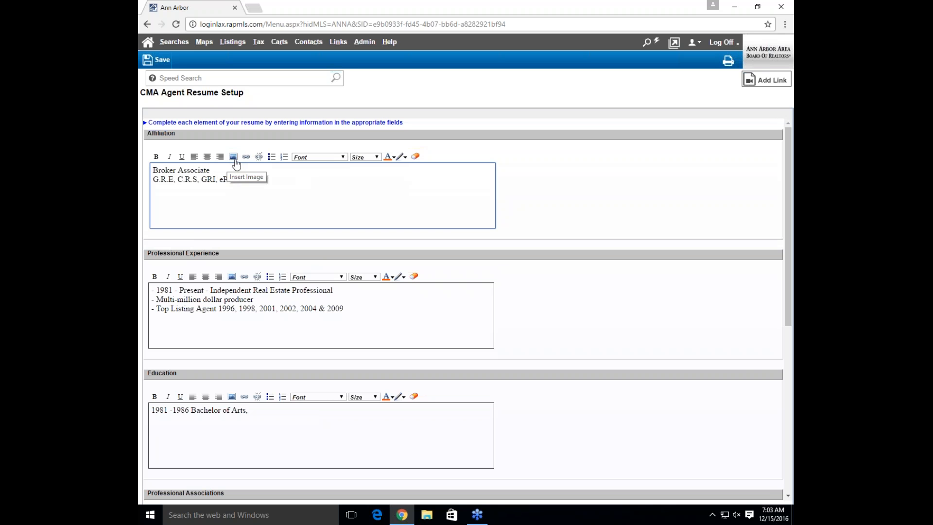
{"action": "left_click_drag", "start_coordinate": [787, 189], "coordinate": [745, 337]}
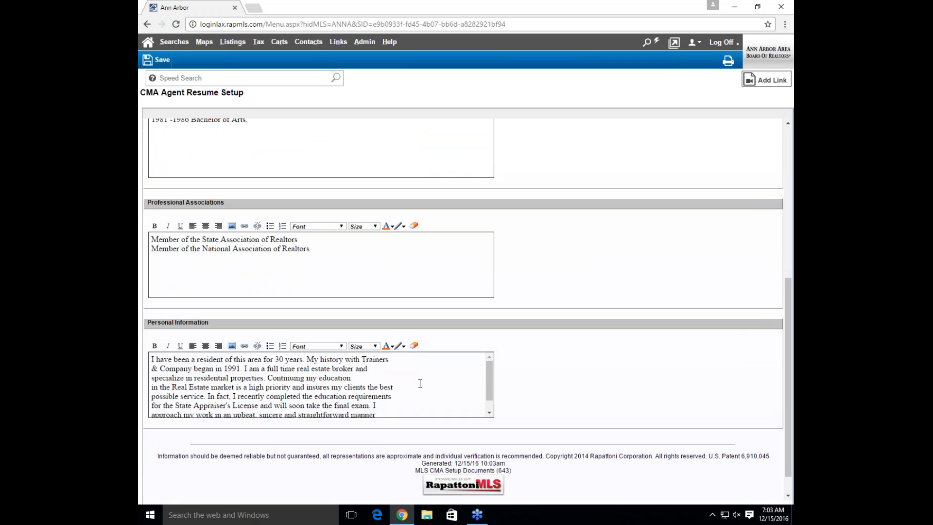
{"action": "left_click_drag", "start_coordinate": [487, 378], "coordinate": [485, 395]}
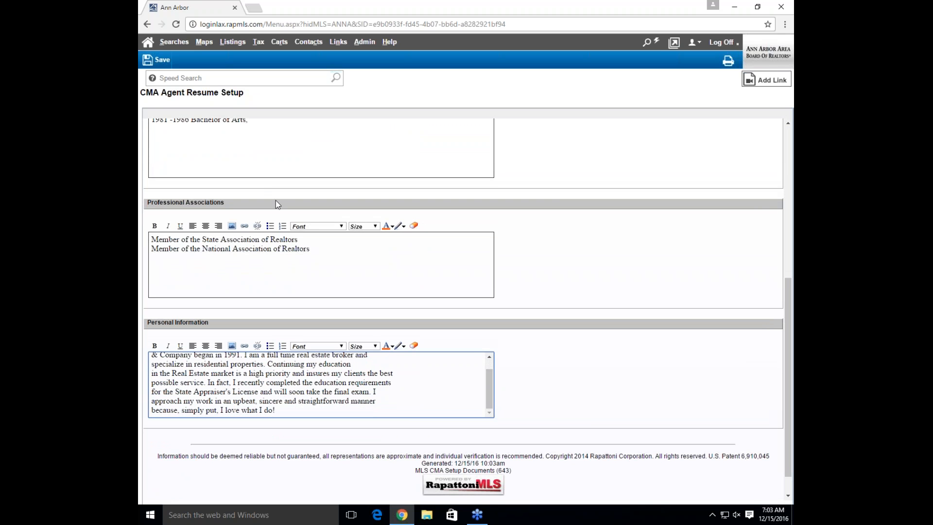
{"action": "left_click", "coordinate": [162, 62]}
{"action": "left_click", "coordinate": [228, 146]}
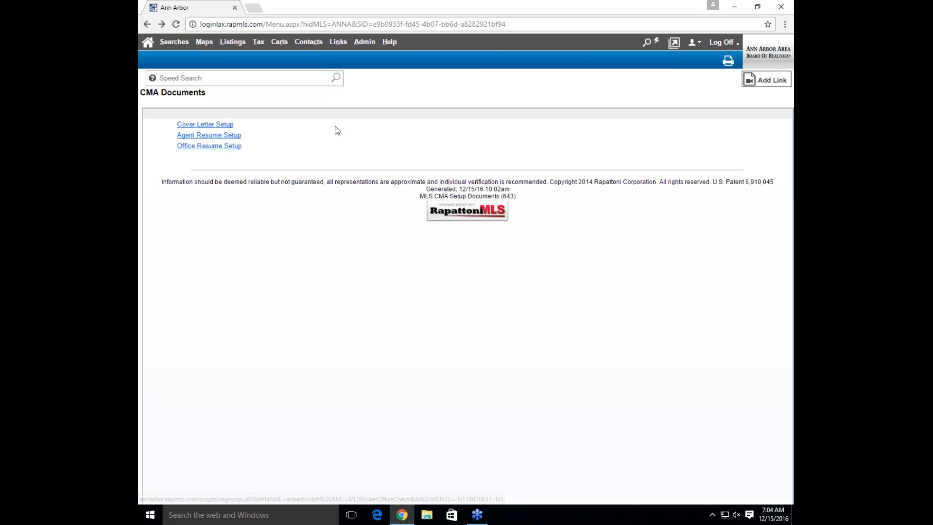
Choose CMA Default Field Setup from the Admin menu
{"action": "mouse_move", "coordinate": [365, 43]}
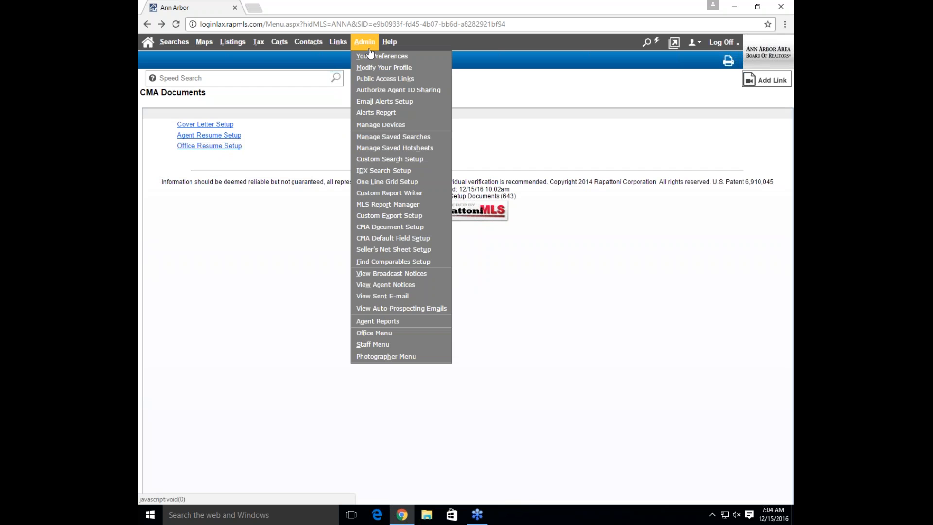
{"action": "left_click", "coordinate": [392, 240]}
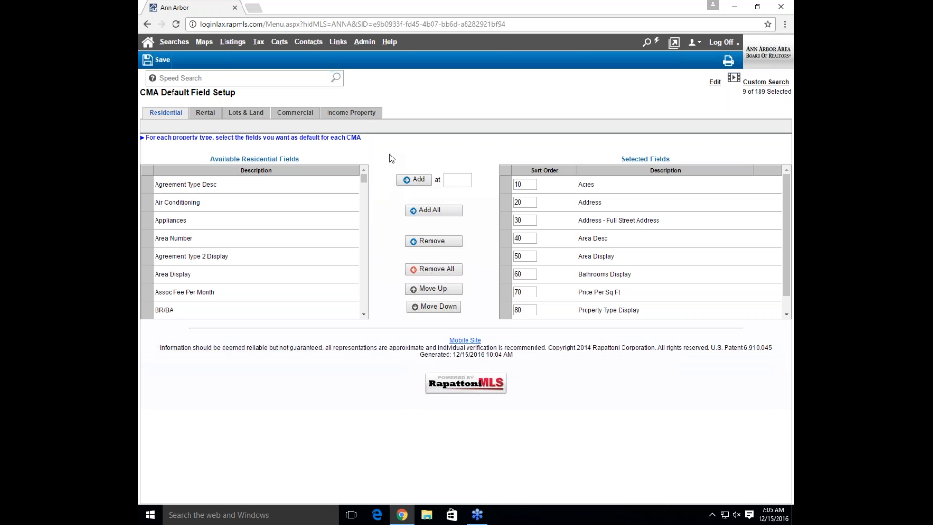
Search the page for 'heat' and select Heat in Available Residential Fields
{"action": "scroll", "coordinate": [365, 182], "scroll_direction": "down", "scroll_amount": 1}
{"action": "mouse_move", "coordinate": [364, 180]}
{"action": "left_mouse_down"}
{"action": "mouse_move", "coordinate": [362, 192]}
{"action": "mouse_move", "coordinate": [368, 179]}
{"action": "left_mouse_up"}
{"action": "key", "text": "ctrl+f"}
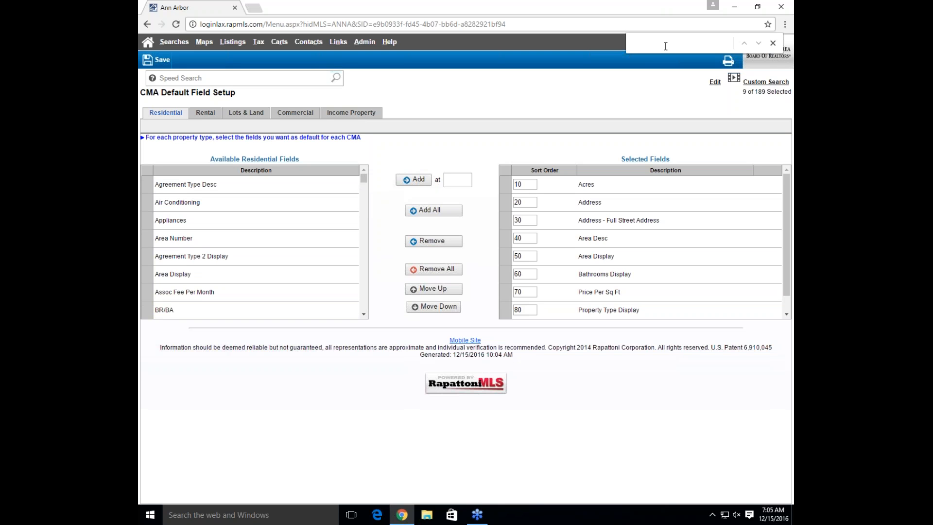
{"action": "type", "text": "heat"}
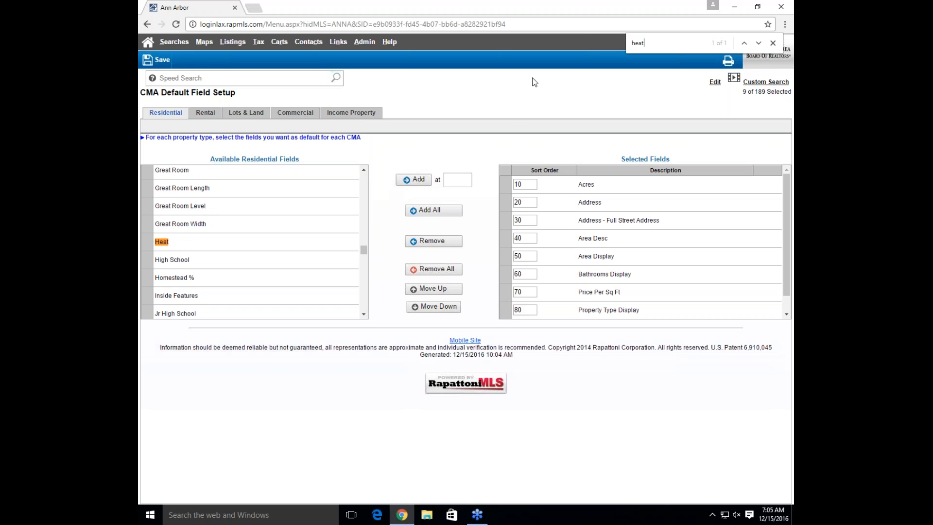
{"action": "left_click", "coordinate": [181, 242]}
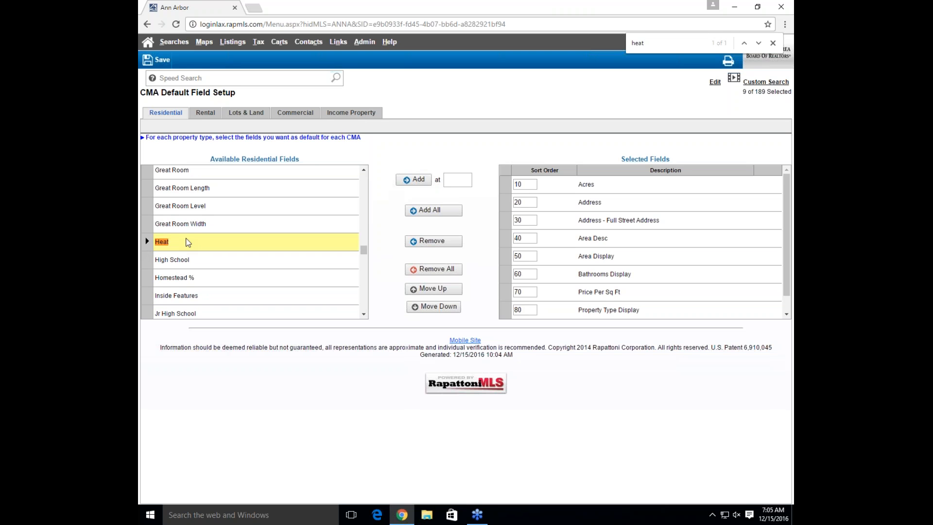
Add Heat to the Selected Fields at sort order 100, after the last value 90
{"action": "scroll", "coordinate": [786, 236], "scroll_direction": "down", "scroll_amount": 2}
{"action": "scroll", "coordinate": [786, 236], "scroll_direction": "up", "scroll_amount": 2}
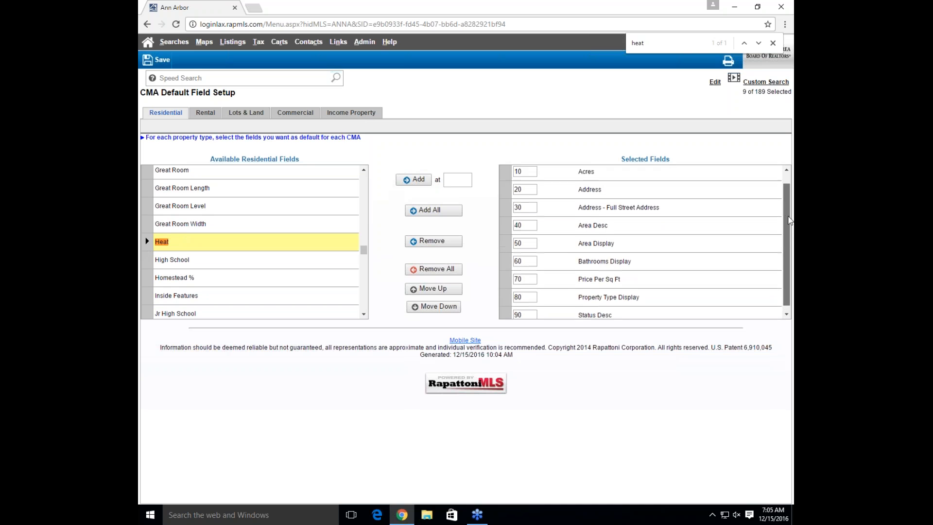
{"action": "scroll", "coordinate": [787, 236], "scroll_direction": "down", "scroll_amount": 3}
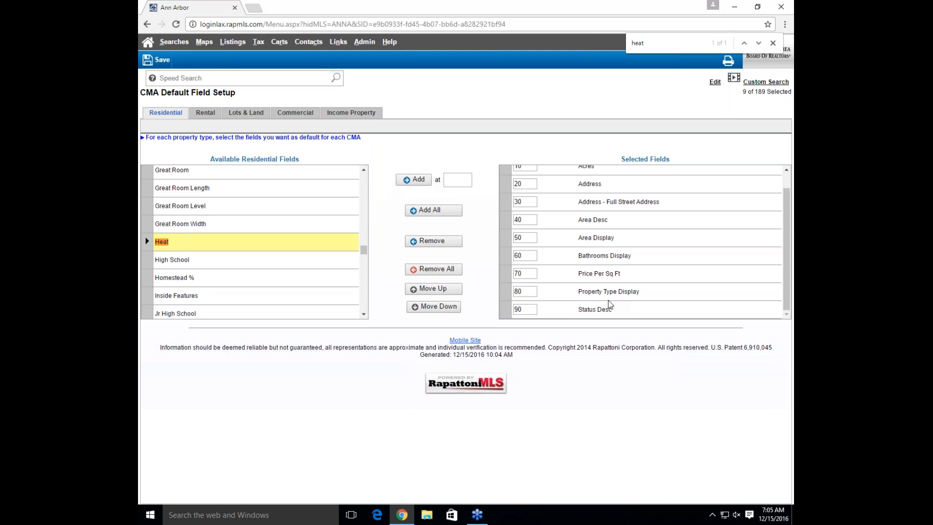
{"action": "left_click", "coordinate": [525, 309]}
{"action": "left_click", "coordinate": [457, 180]}
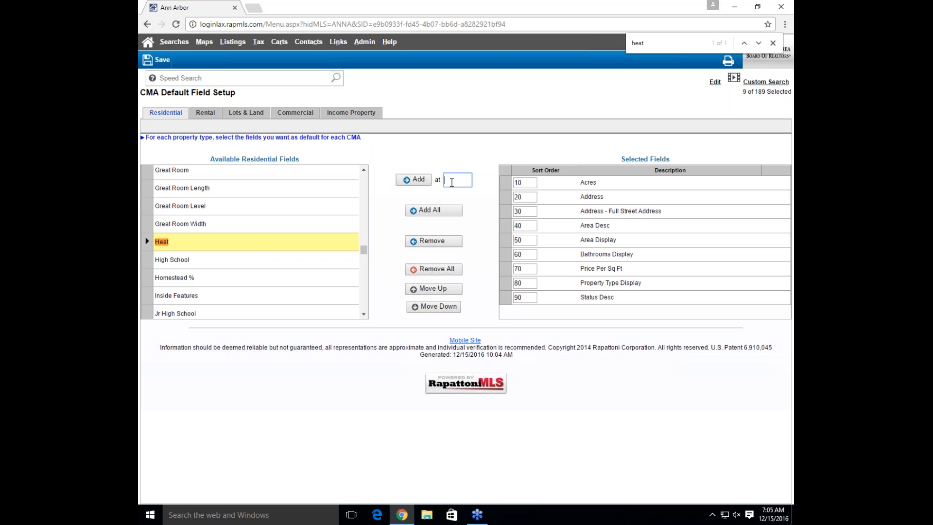
{"action": "type", "text": "100"}
{"action": "left_click", "coordinate": [421, 184]}
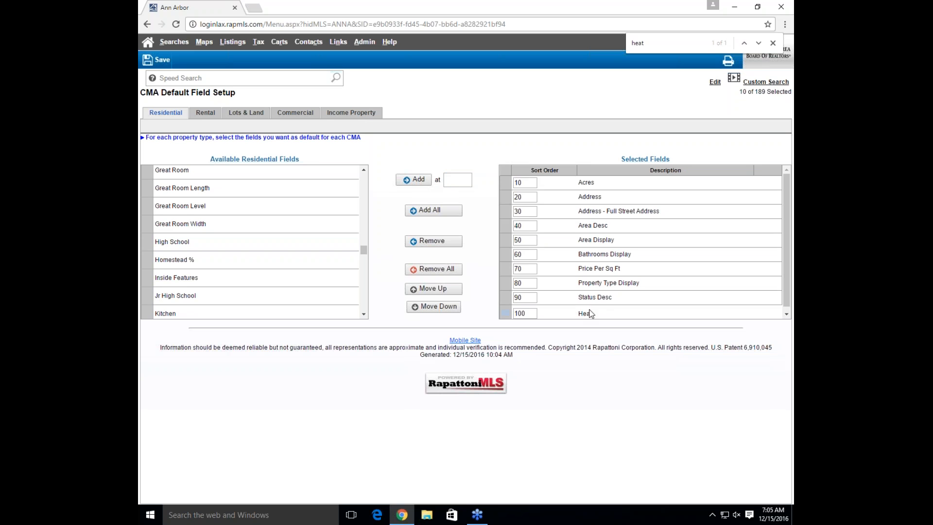
{"action": "left_click", "coordinate": [615, 313]}
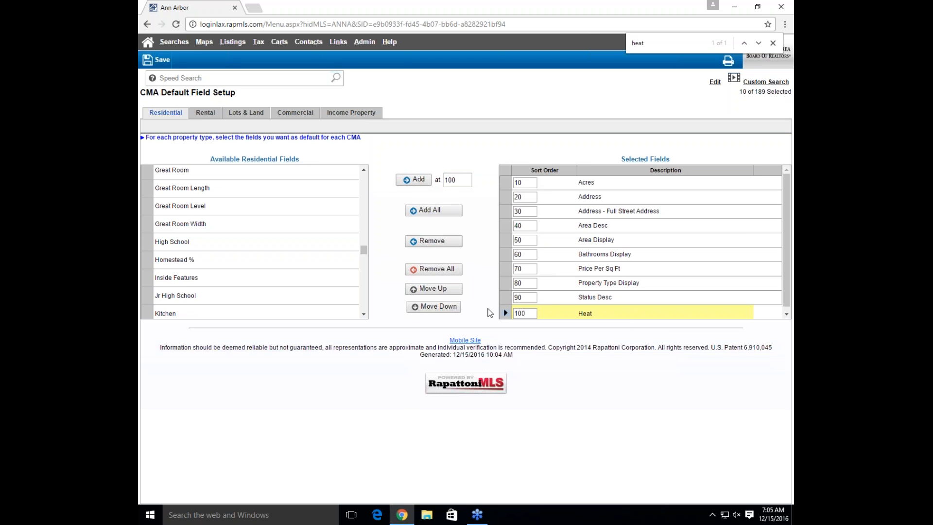
Change Heat's sort order to 15 so it follows Acres, then save the residential setup
{"action": "left_click", "coordinate": [528, 314]}
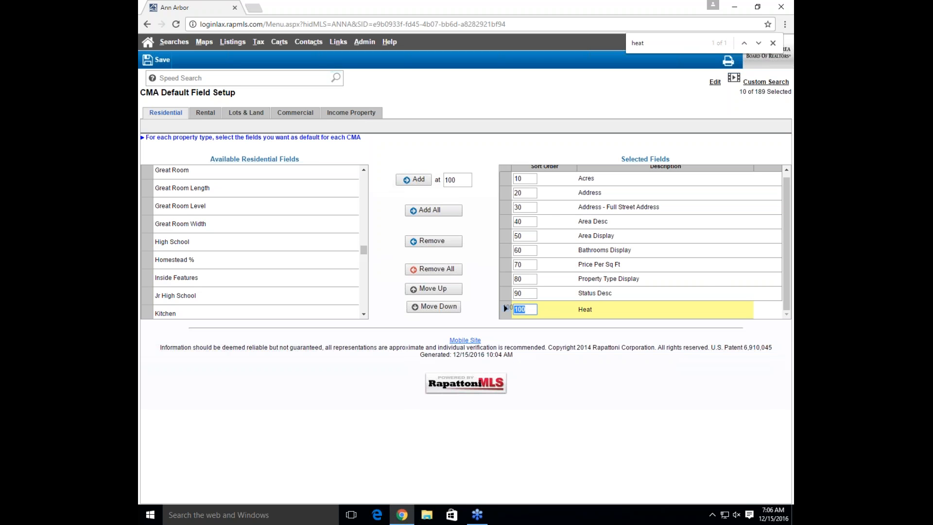
{"action": "type", "text": "15"}
{"action": "left_click", "coordinate": [580, 305]}
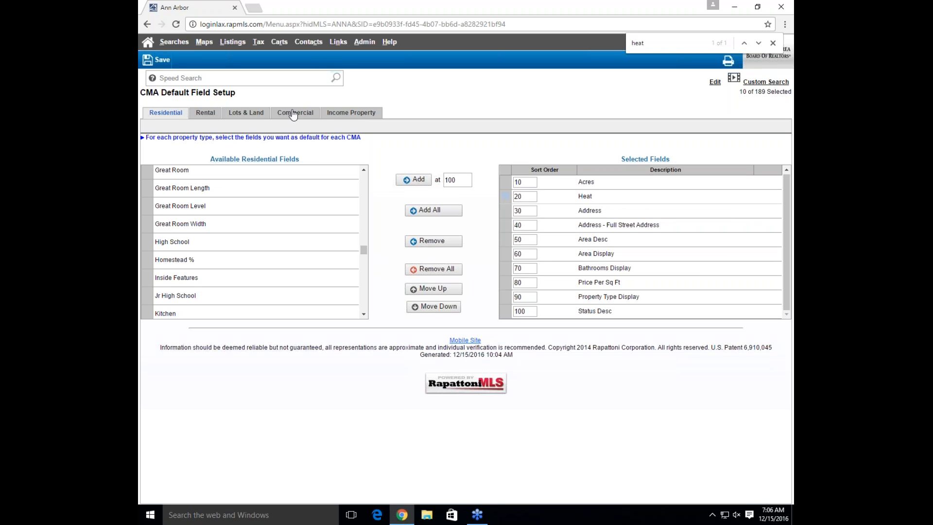
{"action": "left_click", "coordinate": [158, 68]}
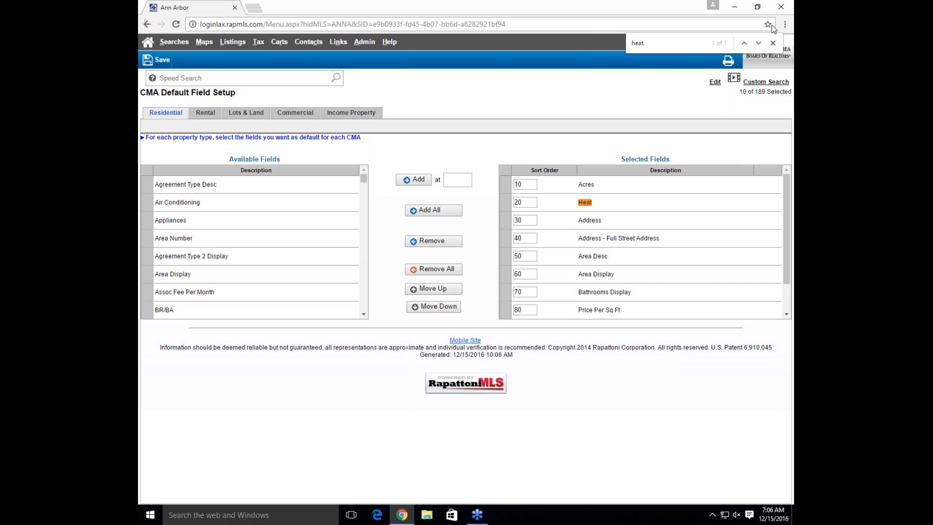
{"action": "left_click", "coordinate": [772, 43]}
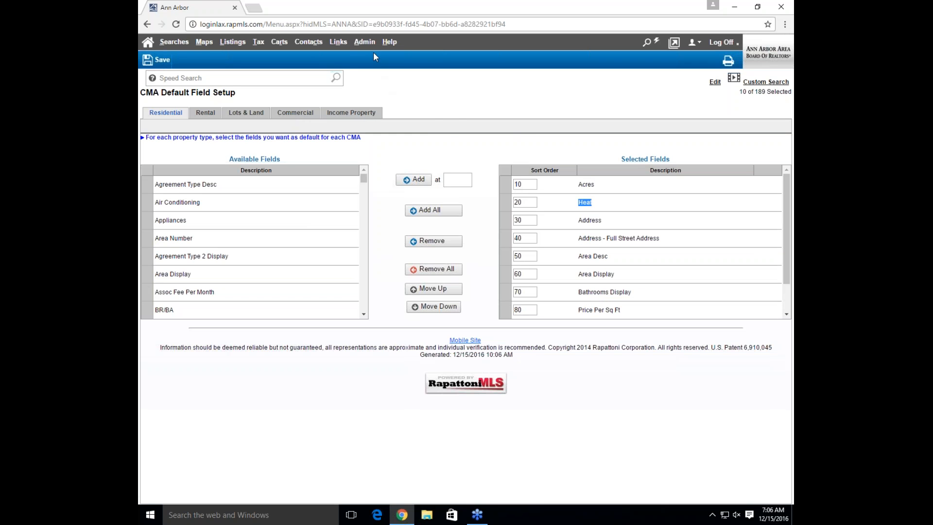
{"action": "mouse_move", "coordinate": [365, 44]}
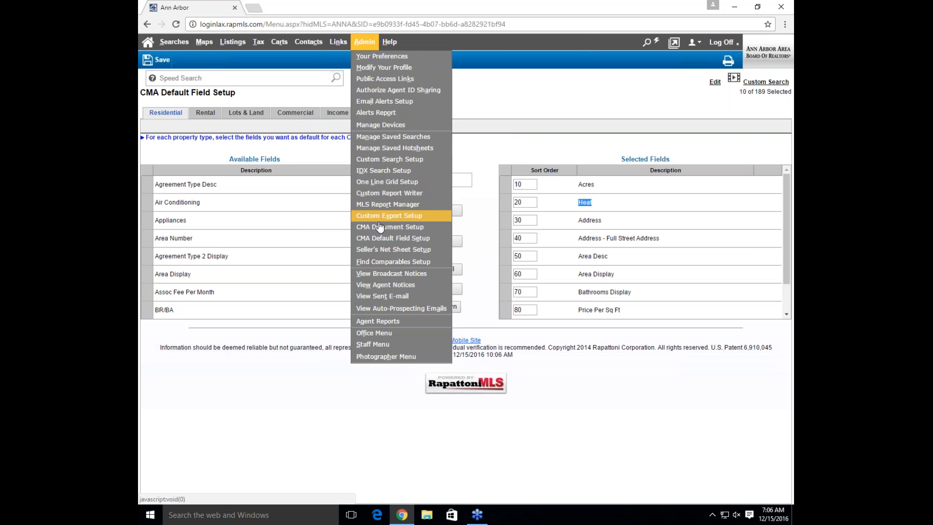
{"action": "left_click", "coordinate": [390, 254]}
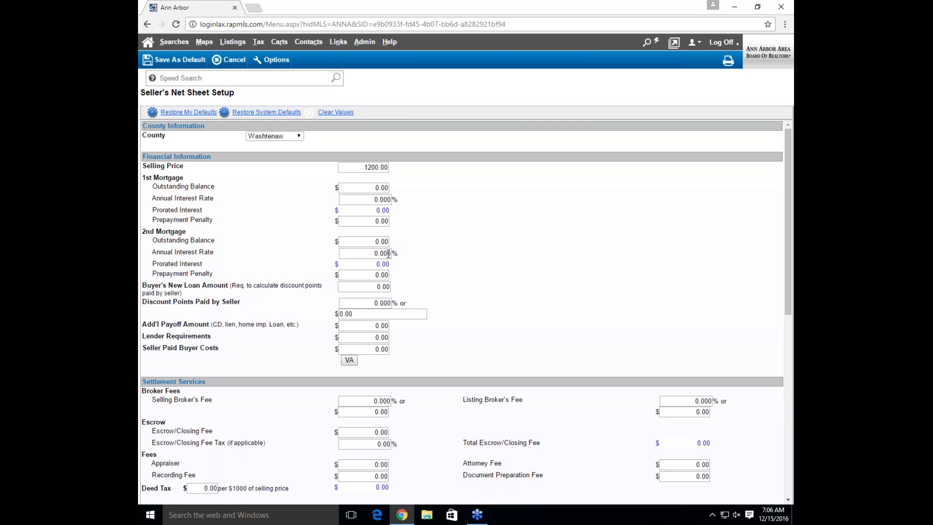
{"action": "left_click", "coordinate": [284, 137]}
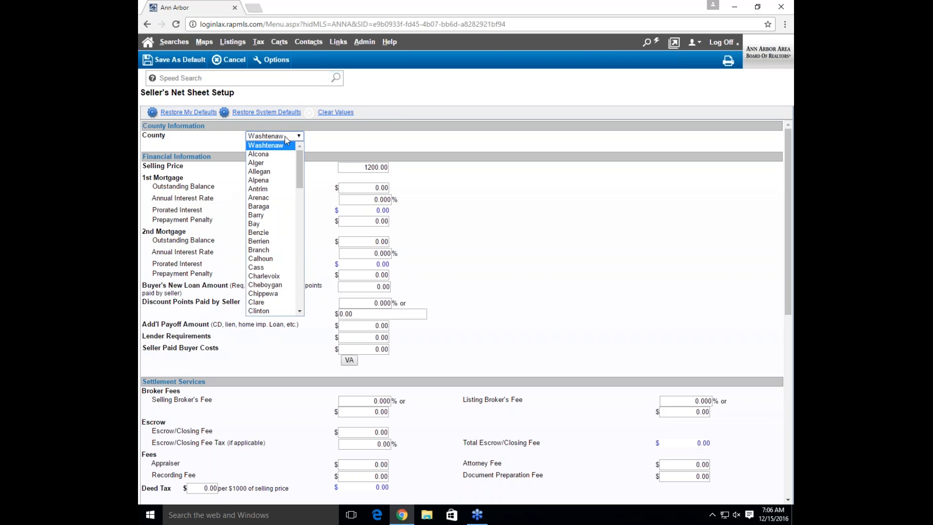
{"action": "left_click", "coordinate": [363, 149]}
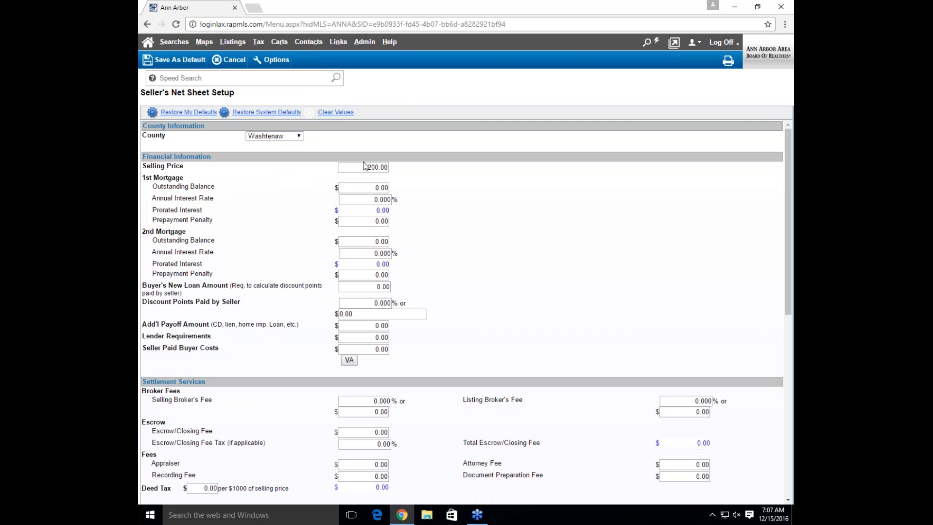
{"action": "left_click", "coordinate": [367, 198]}
{"action": "left_click", "coordinate": [365, 188]}
{"action": "left_click", "coordinate": [362, 300]}
{"action": "left_click", "coordinate": [372, 349]}
{"action": "left_click", "coordinate": [377, 432]}
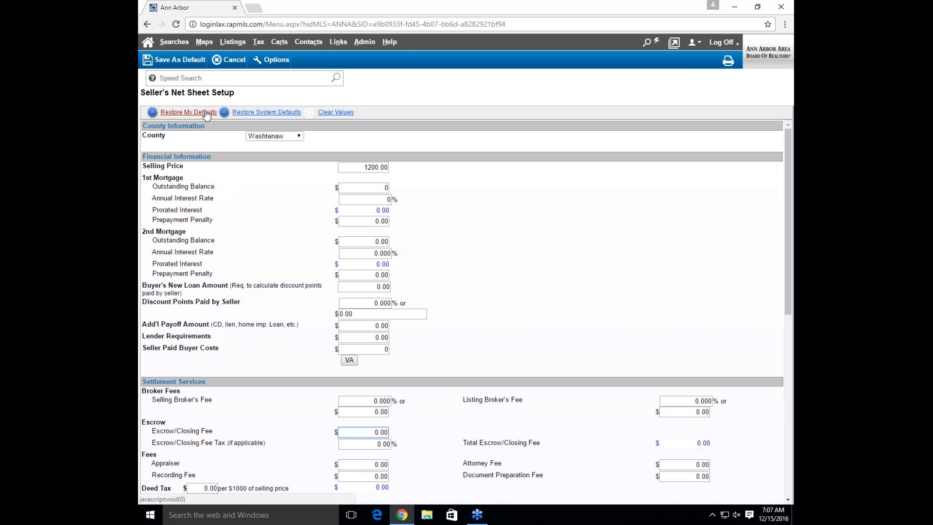
{"action": "left_click", "coordinate": [283, 136]}
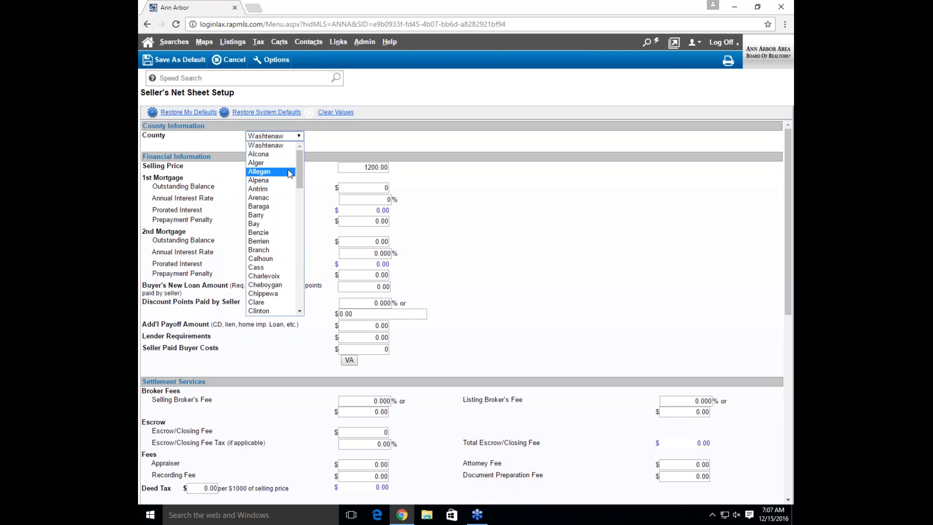
{"action": "left_click", "coordinate": [318, 146]}
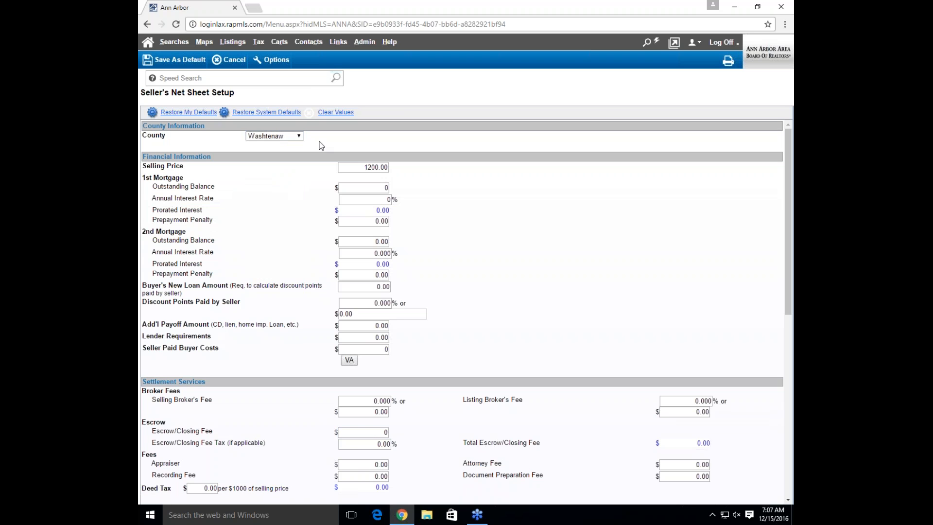
{"action": "left_click", "coordinate": [234, 63]}
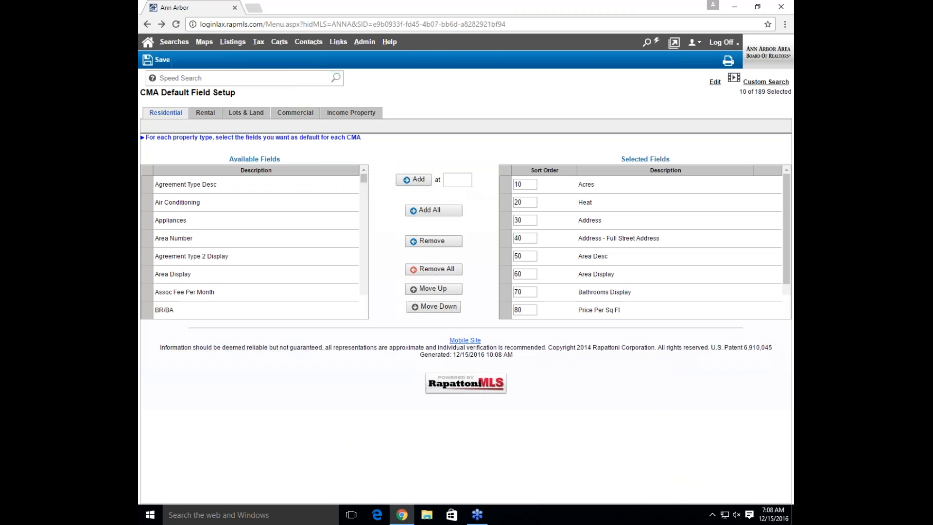
Return to the Home dashboard using the Home icon
{"action": "left_click", "coordinate": [364, 42]}
{"action": "left_click", "coordinate": [147, 42]}
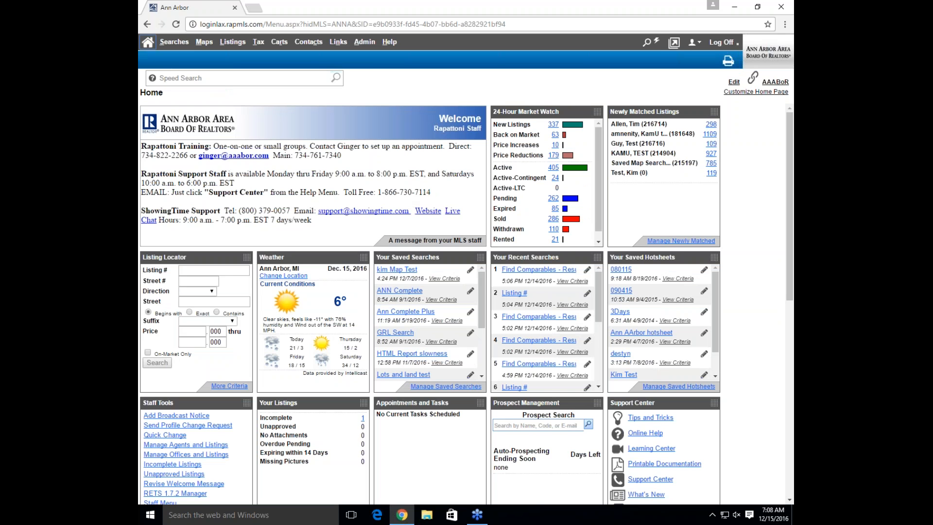
Speed Search listing 3243960, then start a second MLS session in a new tab
{"action": "left_click", "coordinate": [259, 79]}
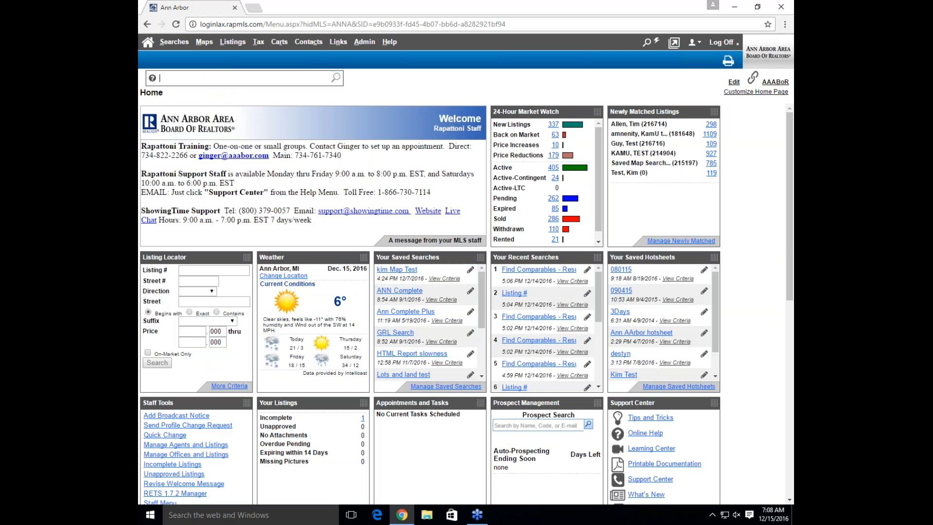
{"action": "type", "text": "3243960"}
{"action": "key", "text": "Return"}
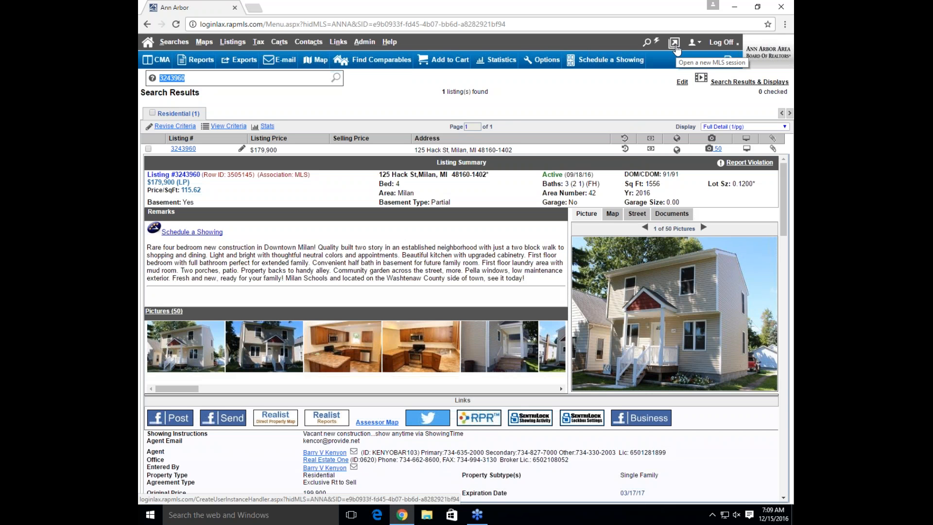
{"action": "left_click", "coordinate": [676, 48]}
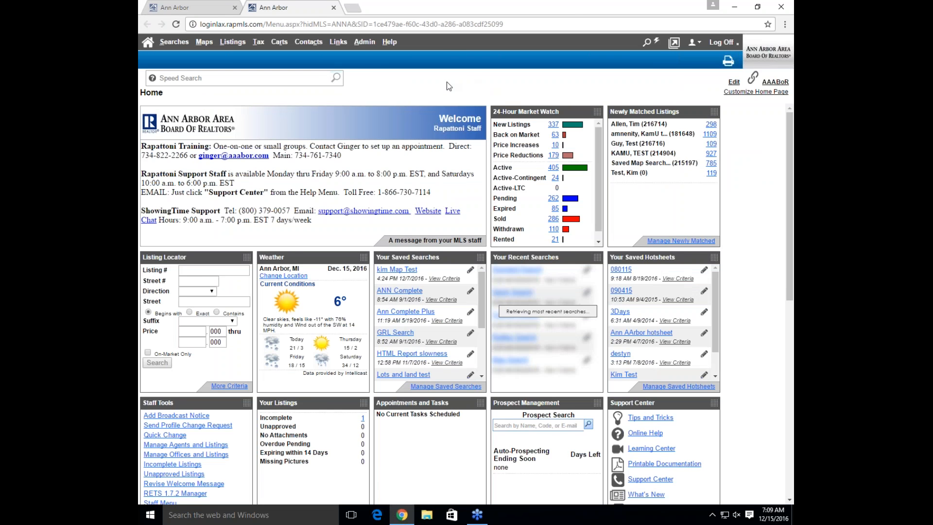
Open Admin > Find Comparables Setup in the second session tab
{"action": "left_click", "coordinate": [364, 41]}
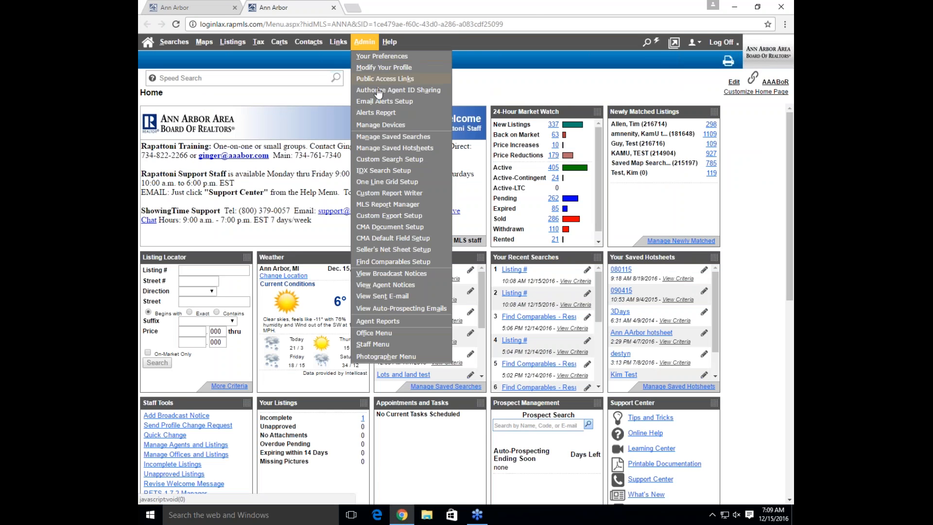
{"action": "left_click", "coordinate": [374, 263]}
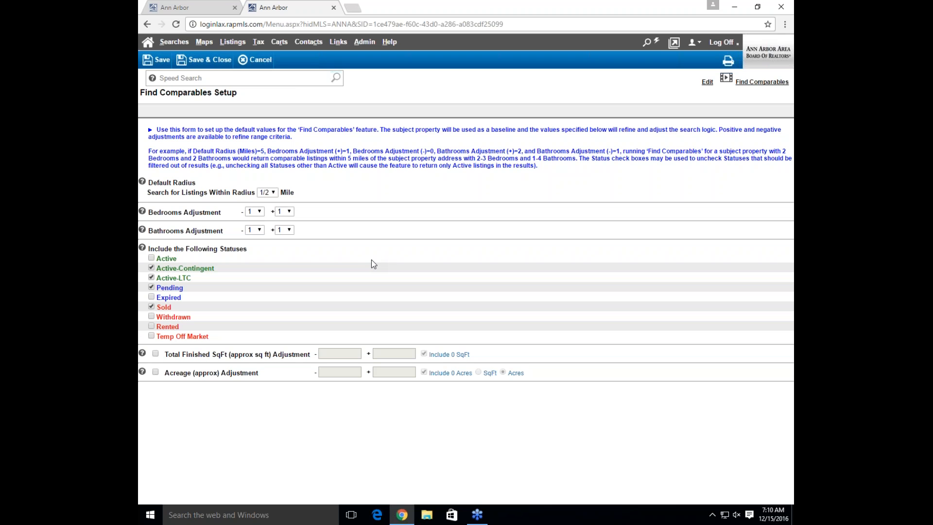
{"action": "left_click", "coordinate": [274, 193]}
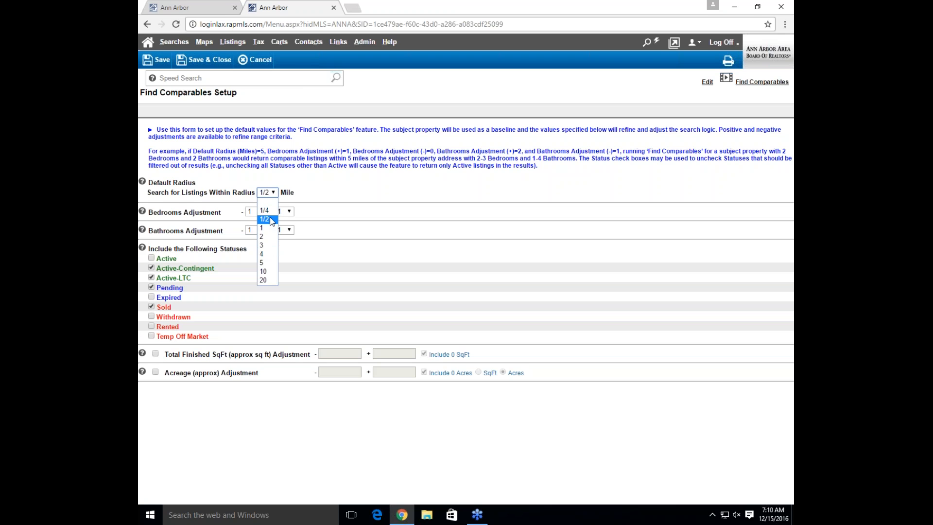
{"action": "left_click", "coordinate": [272, 221]}
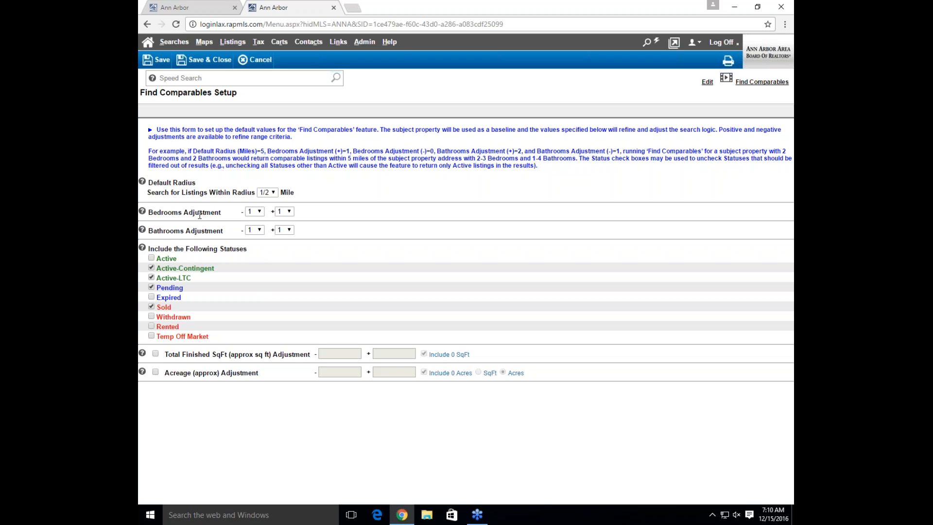
{"action": "left_click", "coordinate": [256, 214]}
{"action": "left_click", "coordinate": [249, 229]}
{"action": "left_click", "coordinate": [285, 211]}
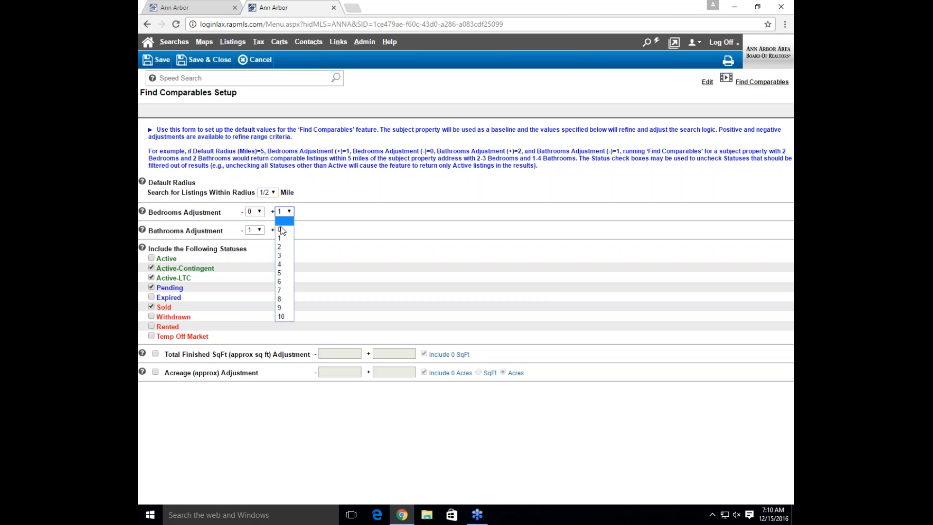
{"action": "left_click", "coordinate": [280, 229]}
{"action": "left_click", "coordinate": [332, 212]}
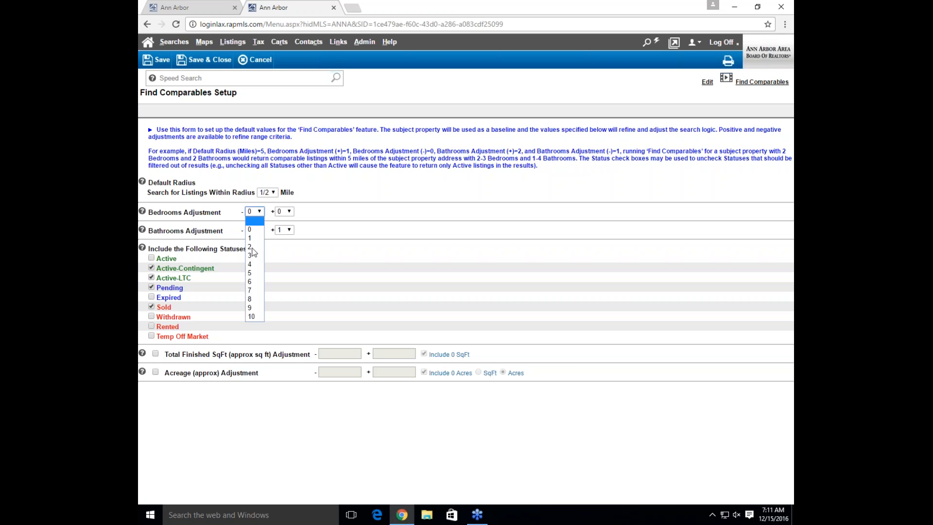
{"action": "left_click", "coordinate": [257, 241]}
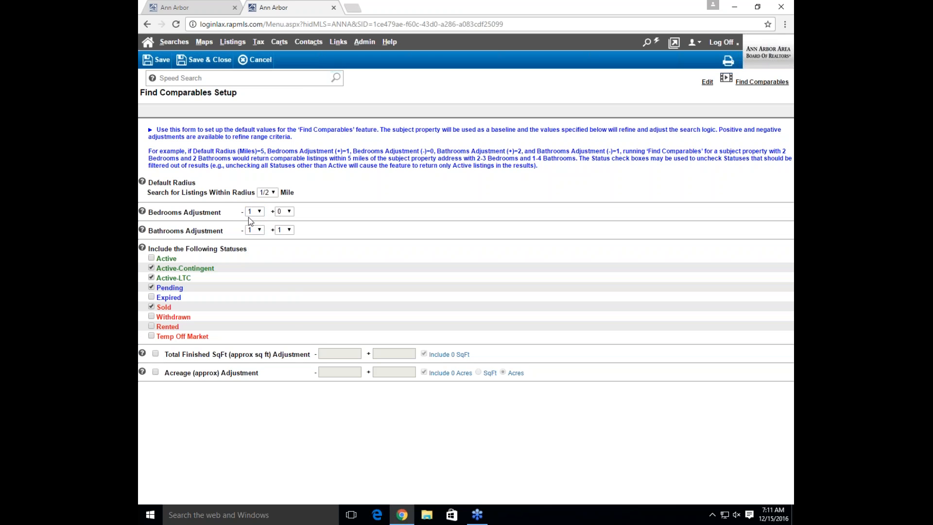
{"action": "left_click", "coordinate": [283, 214]}
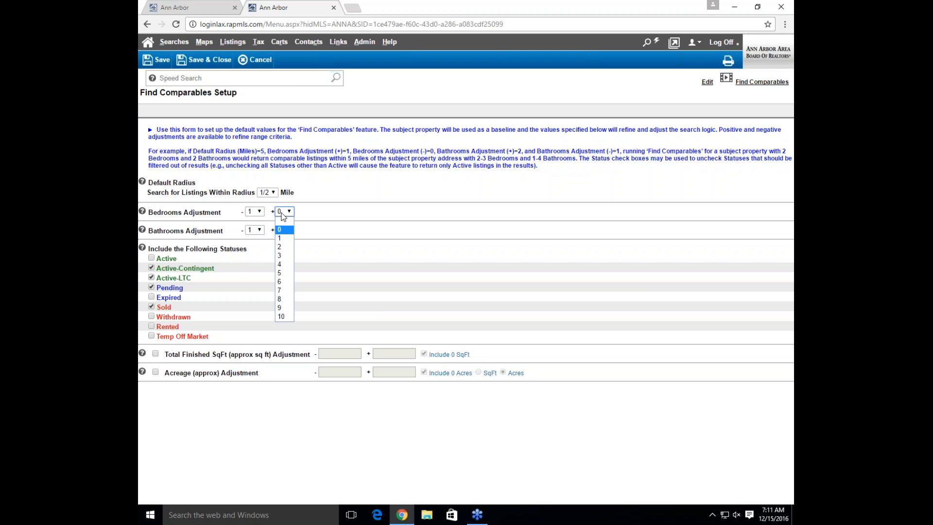
{"action": "left_click", "coordinate": [286, 238]}
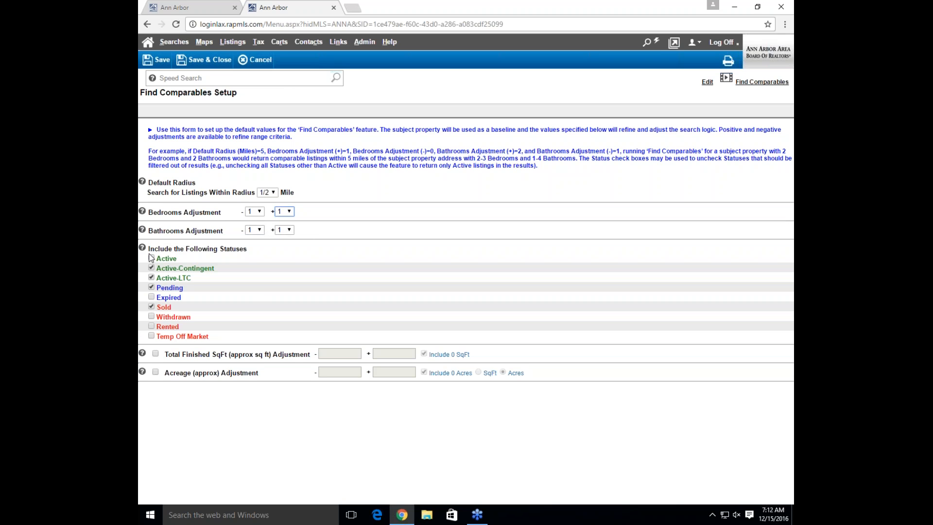
{"action": "left_click", "coordinate": [151, 267]}
{"action": "left_click", "coordinate": [152, 269]}
{"action": "left_click", "coordinate": [156, 354]}
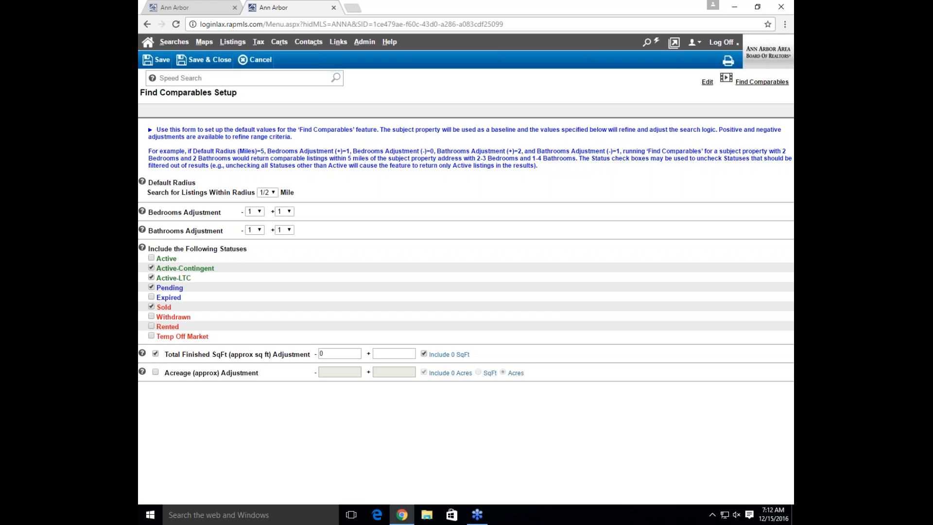
{"action": "double_click", "coordinate": [329, 354]}
{"action": "key", "text": "BackSpace"}
{"action": "type", "text": "500"}
{"action": "key", "text": "Tab"}
{"action": "left_click", "coordinate": [156, 355]}
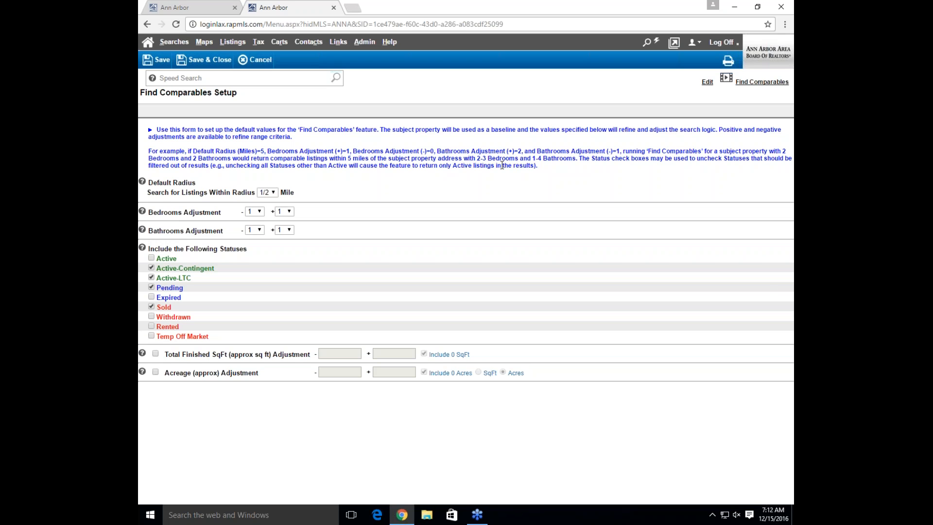
Save and close the Find Comparables setup, acknowledging the saved confirmation
{"action": "left_click_drag", "start_coordinate": [537, 166], "coordinate": [158, 122]}
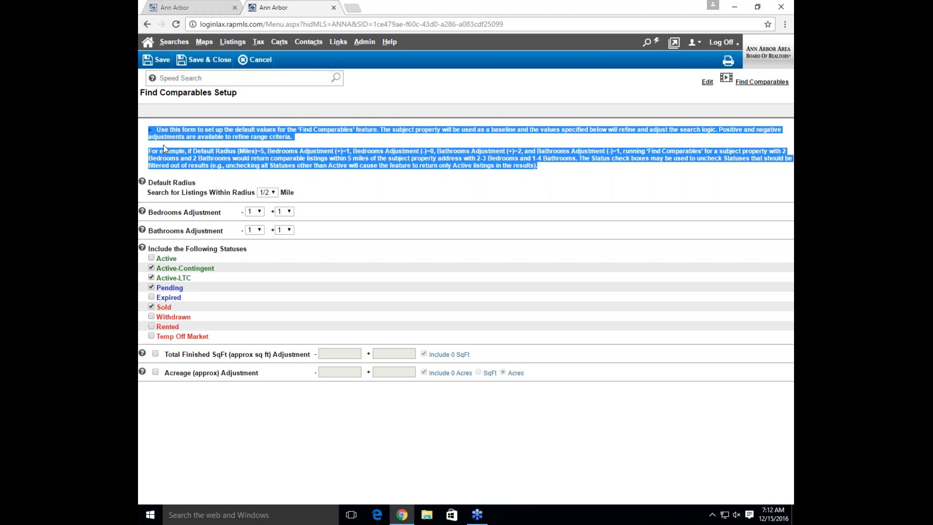
{"action": "left_click", "coordinate": [184, 187]}
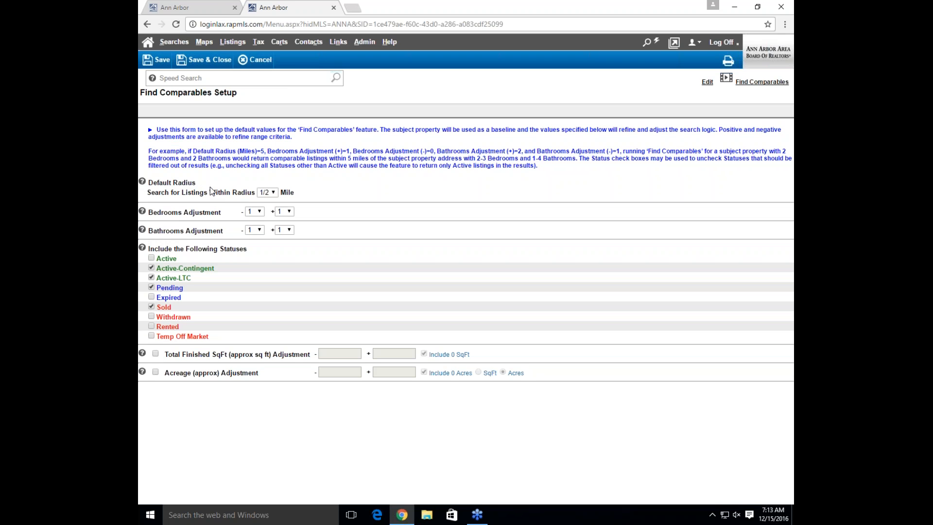
{"action": "left_click", "coordinate": [207, 61]}
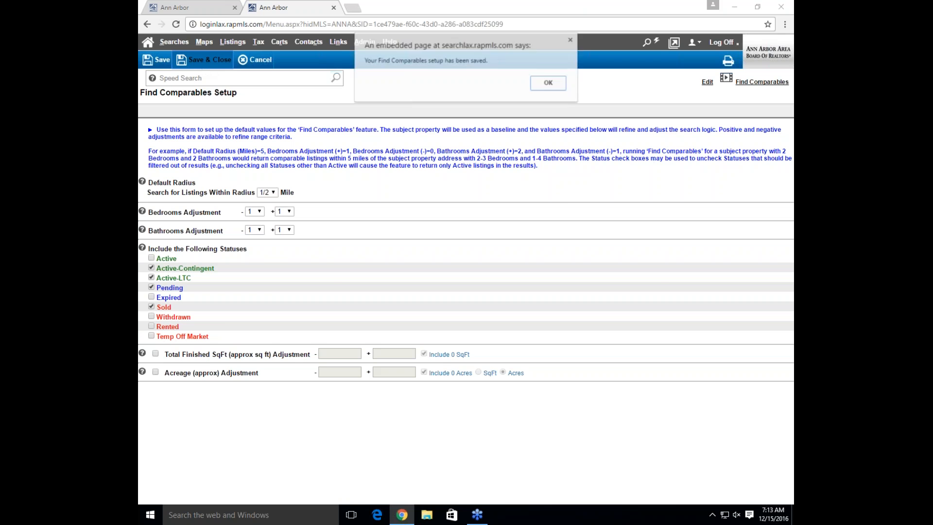
{"action": "left_click", "coordinate": [548, 83]}
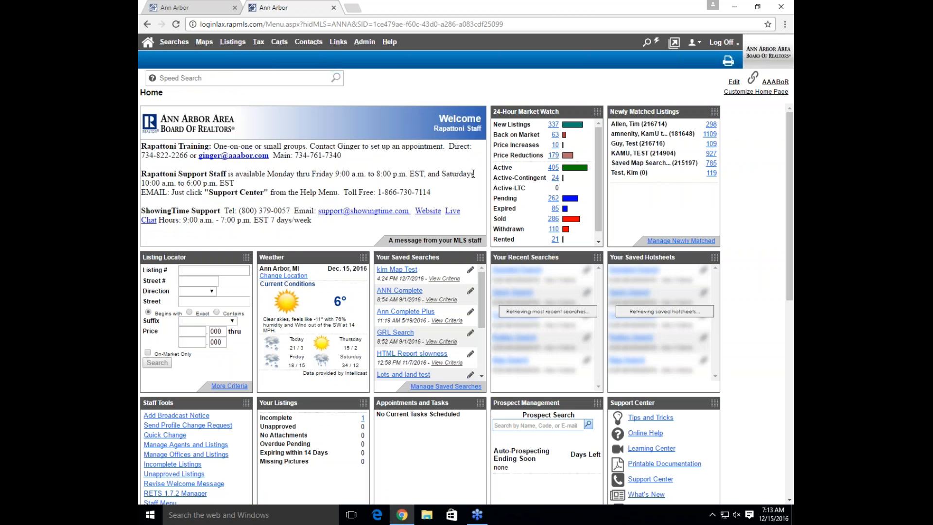
Search listing 3243960 and run Find Comparables to list its 149 comparables
{"action": "type", "text": "3243960"}
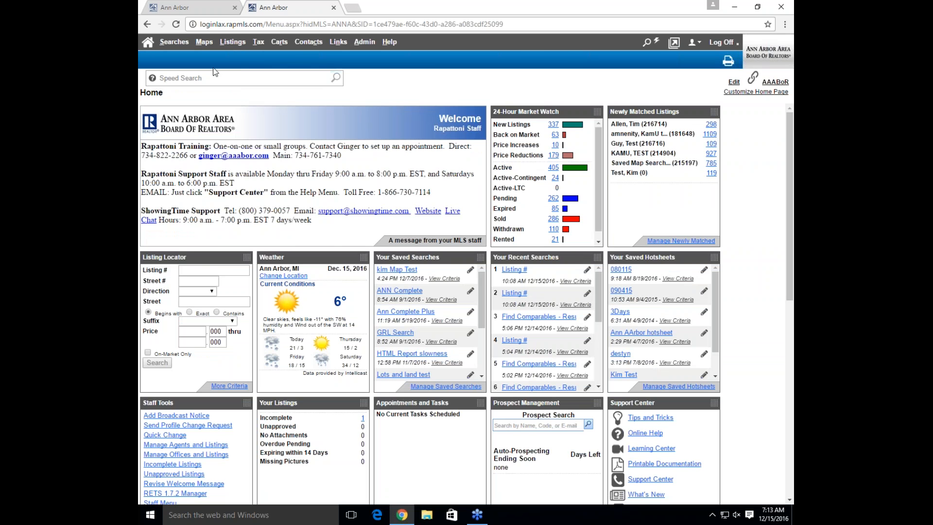
{"action": "key", "text": "Return"}
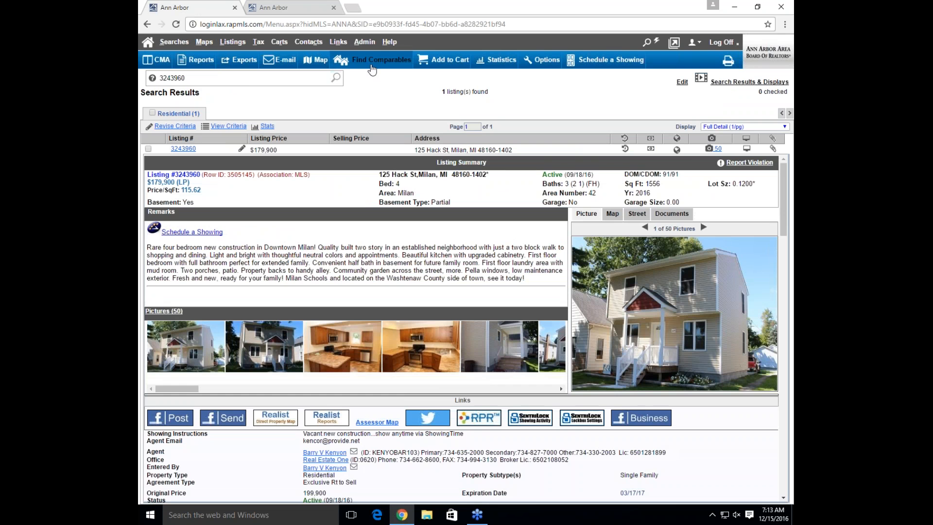
{"action": "left_click", "coordinate": [373, 68]}
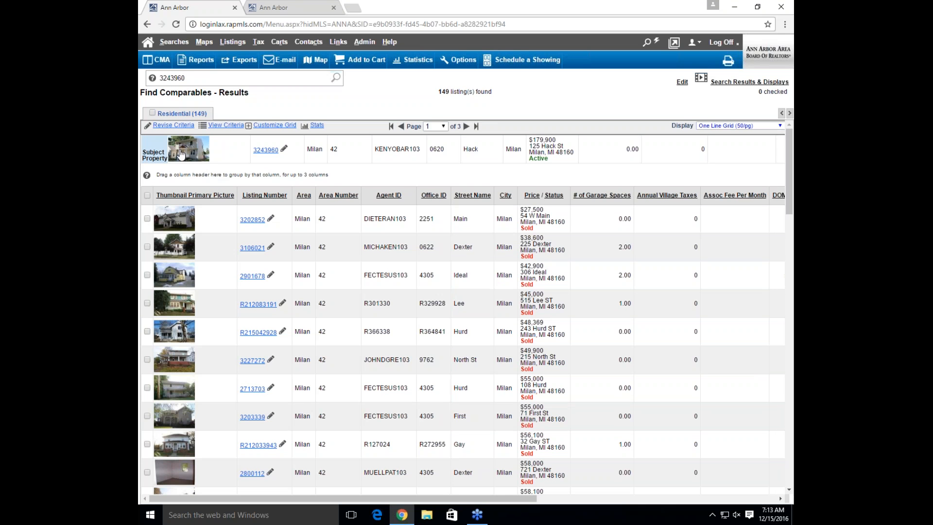
Reopen the search criteria for the subject 3243960 comparables (1/2-mile radius)
{"action": "left_click", "coordinate": [174, 126]}
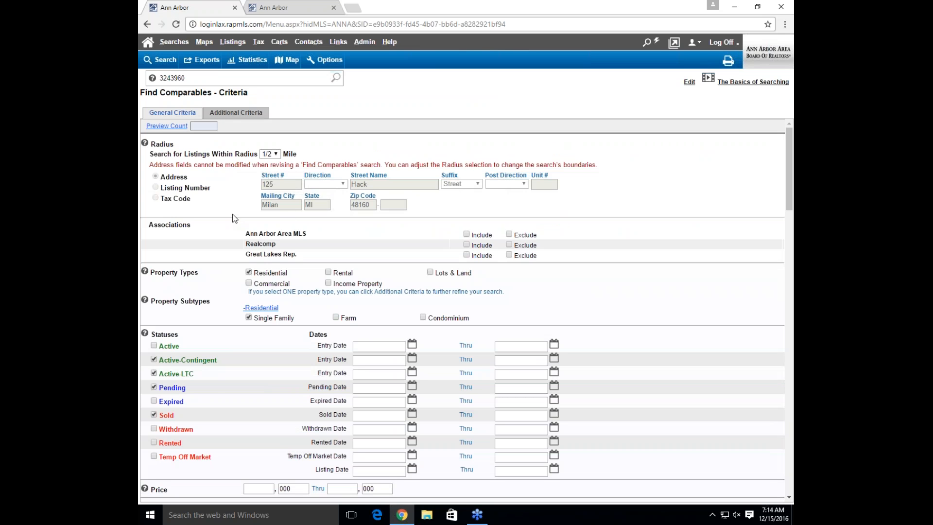
Include Ann Arbor Area MLS listings in the criteria and rerun the search, returning 149 listings
{"action": "scroll", "coordinate": [237, 218], "scroll_direction": "down", "scroll_amount": 1}
{"action": "scroll", "coordinate": [237, 218], "scroll_direction": "down", "scroll_amount": 1}
{"action": "scroll", "coordinate": [237, 217], "scroll_direction": "down", "scroll_amount": 1}
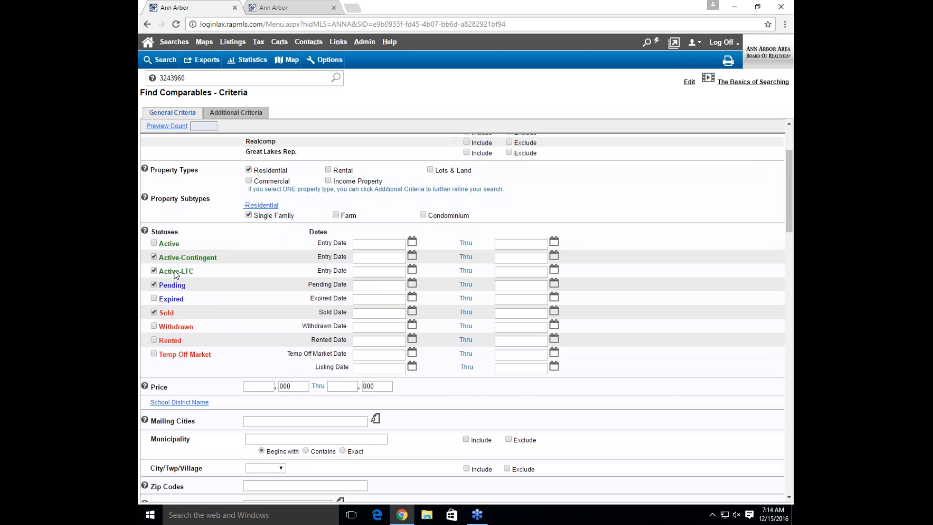
{"action": "scroll", "coordinate": [174, 274], "scroll_direction": "down", "scroll_amount": 5}
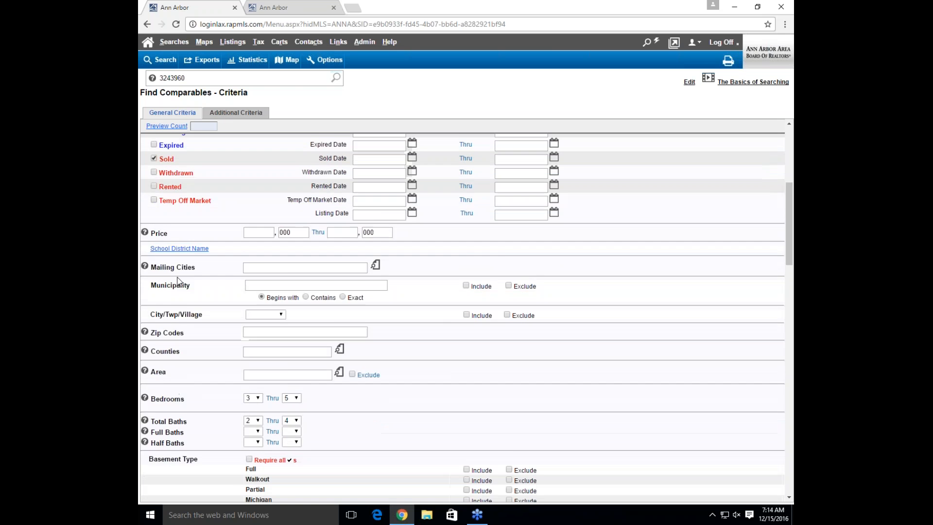
{"action": "scroll", "coordinate": [175, 277], "scroll_direction": "down", "scroll_amount": 2}
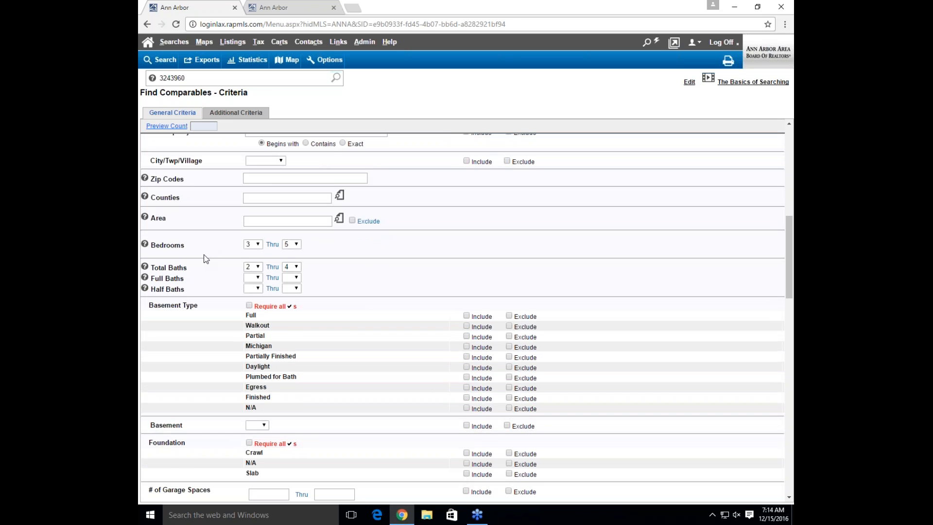
{"action": "scroll", "coordinate": [209, 243], "scroll_direction": "down", "scroll_amount": 1}
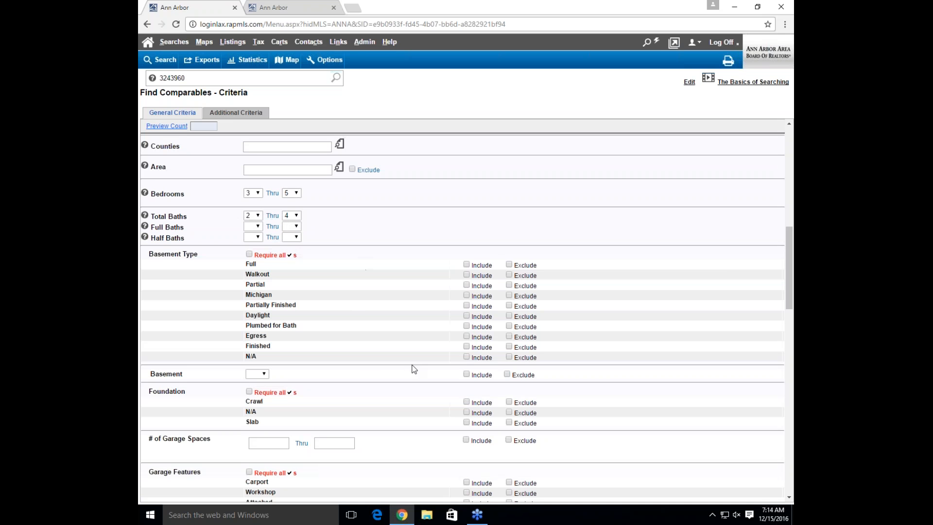
{"action": "left_click_drag", "start_coordinate": [789, 262], "coordinate": [793, 163]}
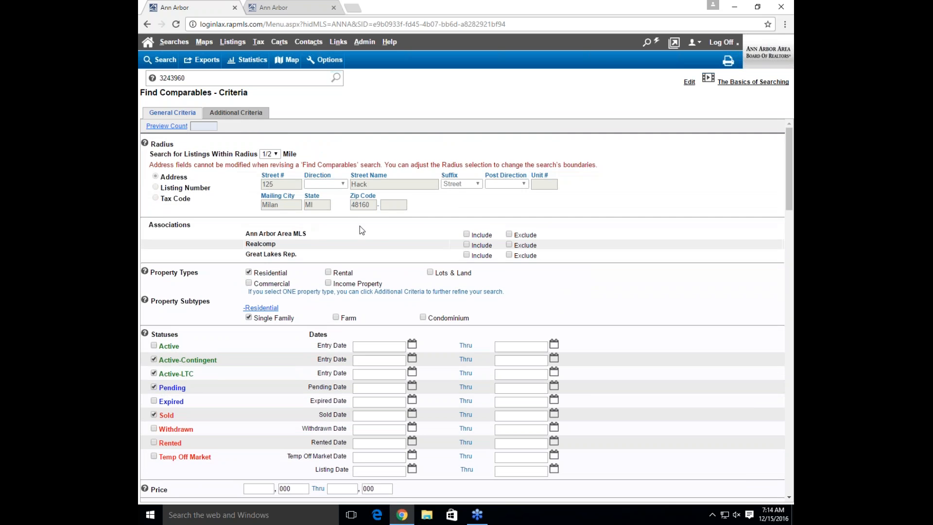
{"action": "left_click", "coordinate": [467, 235]}
{"action": "left_click", "coordinate": [161, 59]}
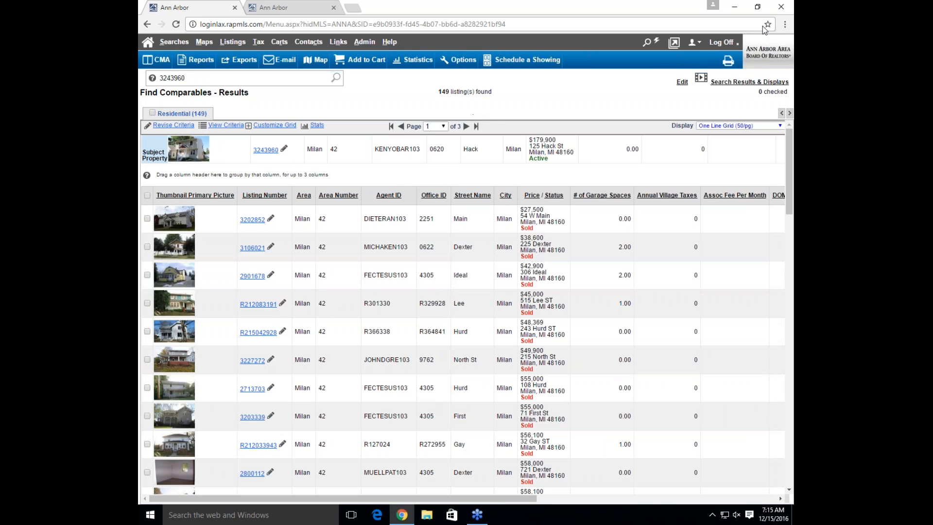
Open the Find Comparables Setup defaults (1/2-mile radius, ±1 bed/bath) from the Admin menu in the second tab
{"action": "left_click", "coordinate": [786, 25]}
{"action": "left_click", "coordinate": [294, 7]}
{"action": "mouse_move", "coordinate": [364, 42]}
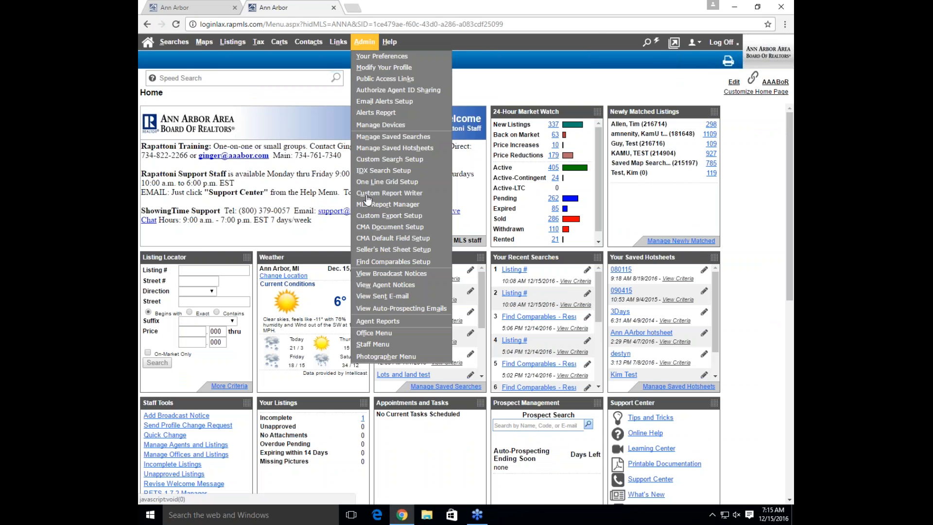
{"action": "left_click", "coordinate": [382, 266]}
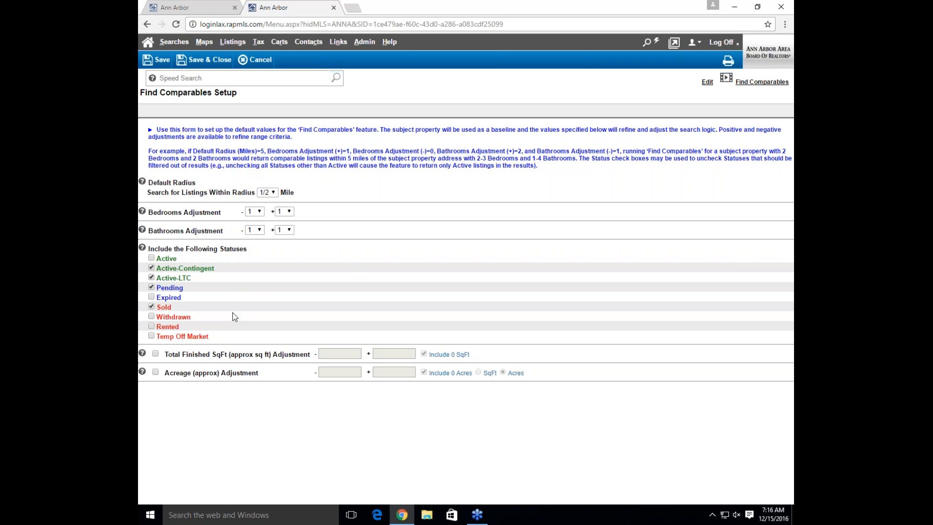
Back on the first tab, rerun the comparables search from Revise Criteria, again showing 149 listings
{"action": "left_click", "coordinate": [201, 13]}
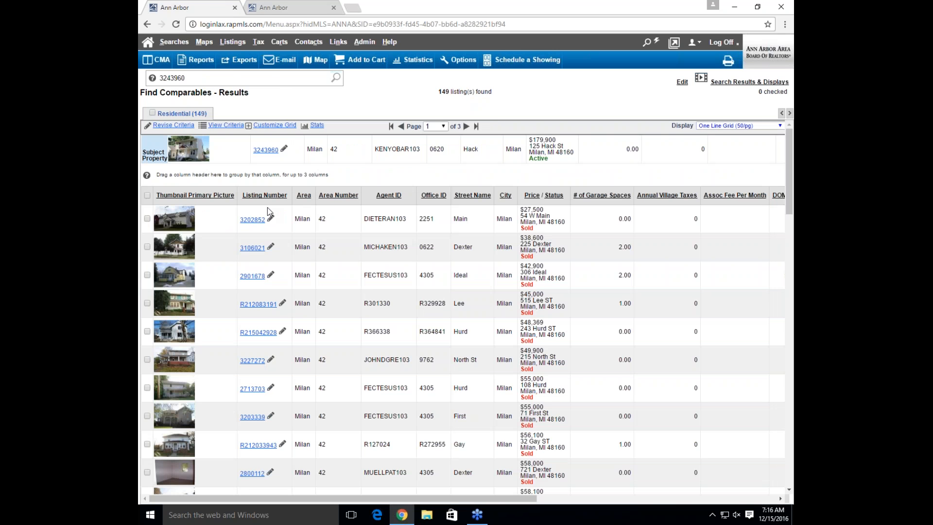
{"action": "left_click", "coordinate": [167, 127]}
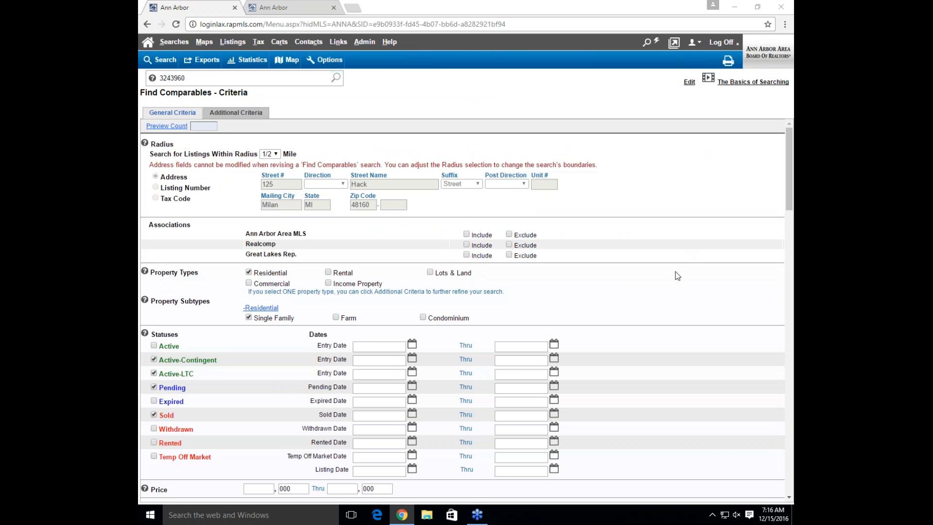
{"action": "scroll", "coordinate": [732, 181], "scroll_direction": "down", "scroll_amount": 1}
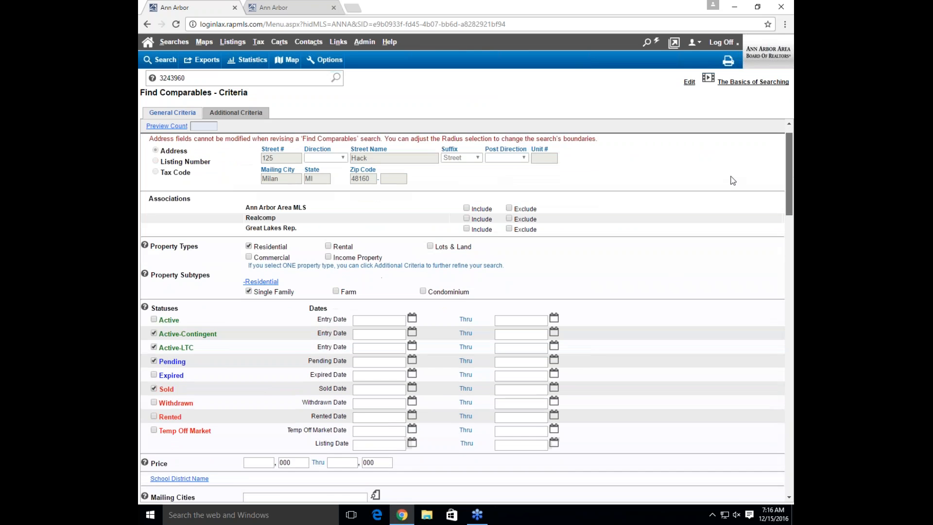
{"action": "scroll", "coordinate": [736, 175], "scroll_direction": "down", "scroll_amount": 1}
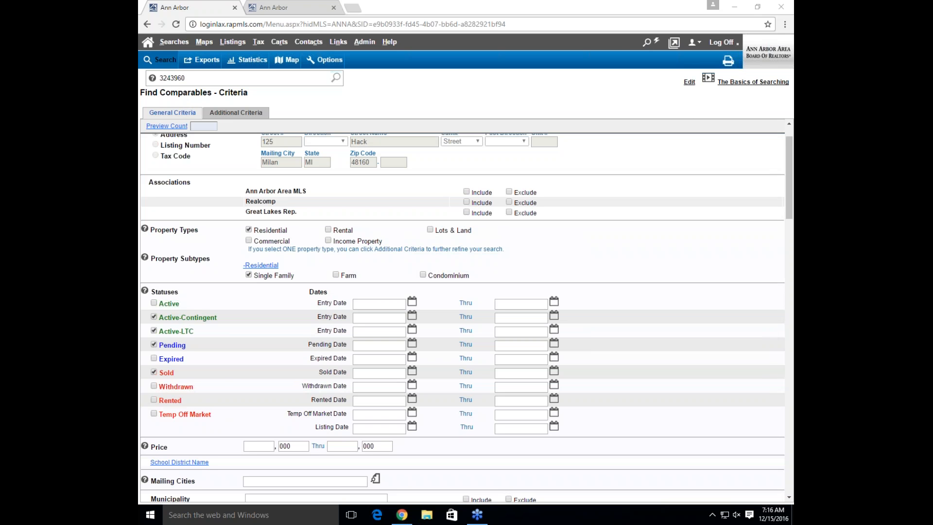
{"action": "left_click", "coordinate": [160, 60]}
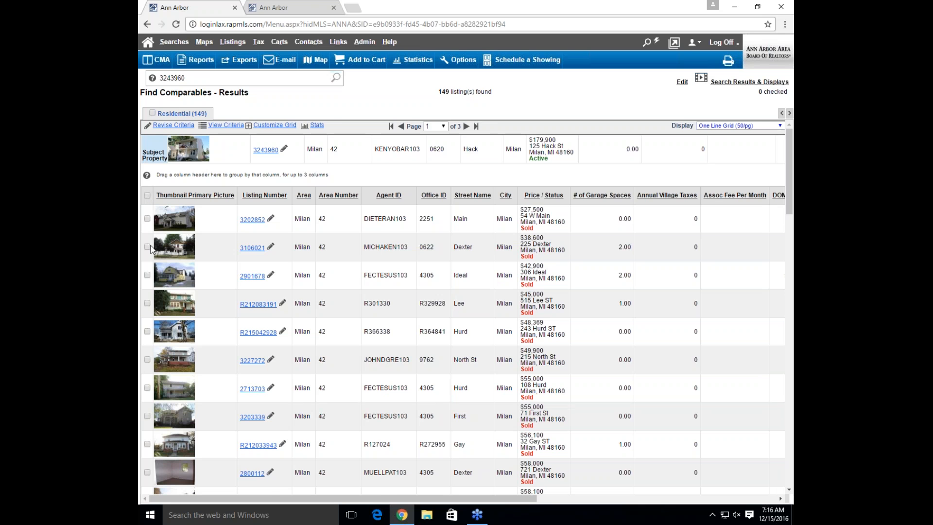
Check listings 3202852, 3106021, R212083191, R215042928 and 3227272 so six comparables are selected
{"action": "scroll", "coordinate": [153, 250], "scroll_direction": "down", "scroll_amount": 1}
{"action": "scroll", "coordinate": [175, 256], "scroll_direction": "down", "scroll_amount": 5}
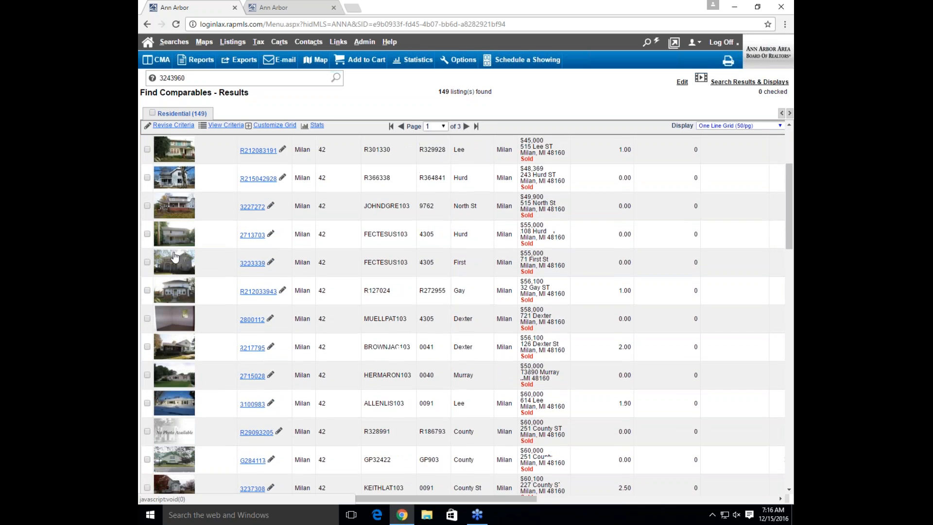
{"action": "scroll", "coordinate": [175, 258], "scroll_direction": "down", "scroll_amount": 2}
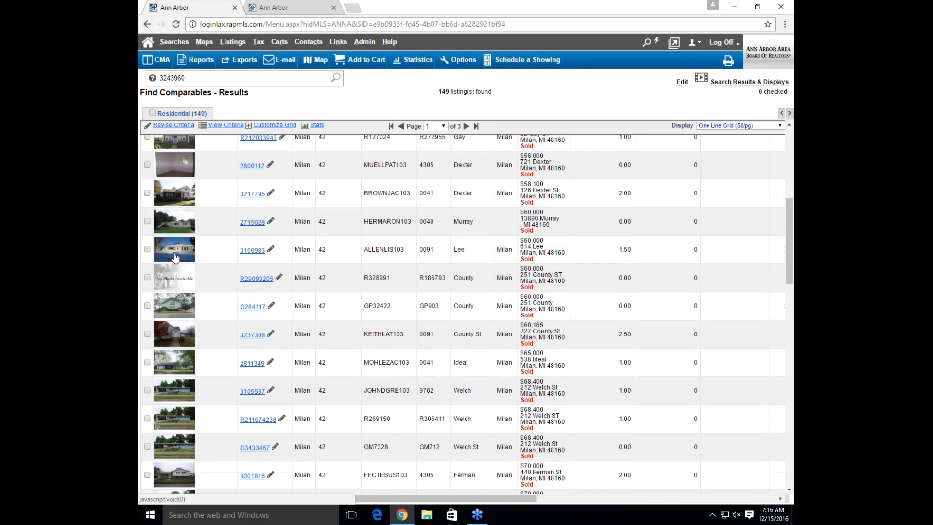
{"action": "scroll", "coordinate": [175, 258], "scroll_direction": "up", "scroll_amount": 3}
{"action": "scroll", "coordinate": [176, 257], "scroll_direction": "up", "scroll_amount": 5}
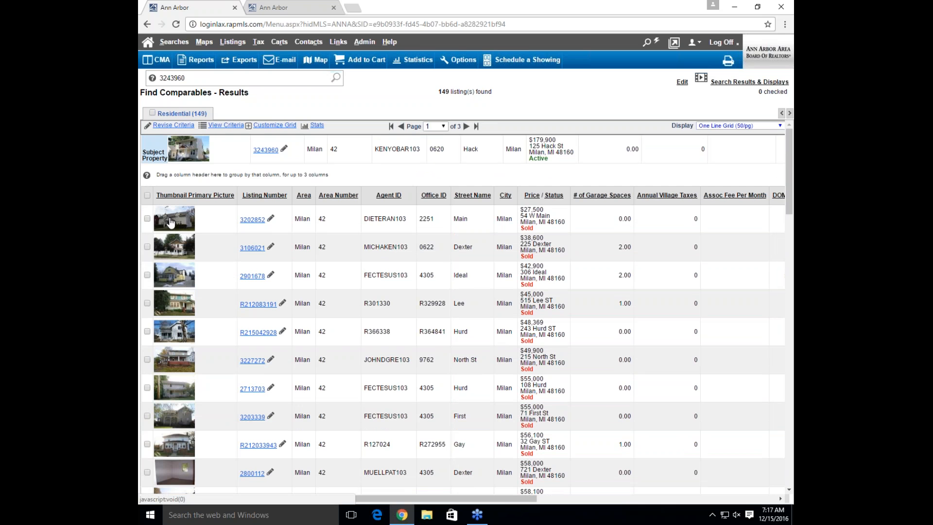
{"action": "left_click", "coordinate": [148, 219]}
{"action": "left_click", "coordinate": [147, 247]}
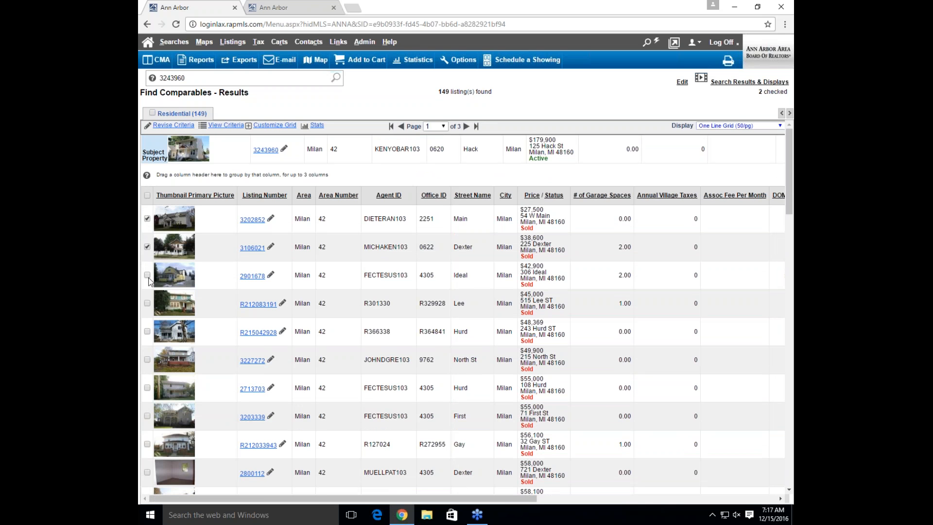
{"action": "left_click", "coordinate": [147, 304]}
{"action": "left_click", "coordinate": [148, 331]}
{"action": "left_click", "coordinate": [147, 360]}
Generate a Standard CMA Landscape (2-0) report for the six checked comparables
{"action": "left_click", "coordinate": [162, 64]}
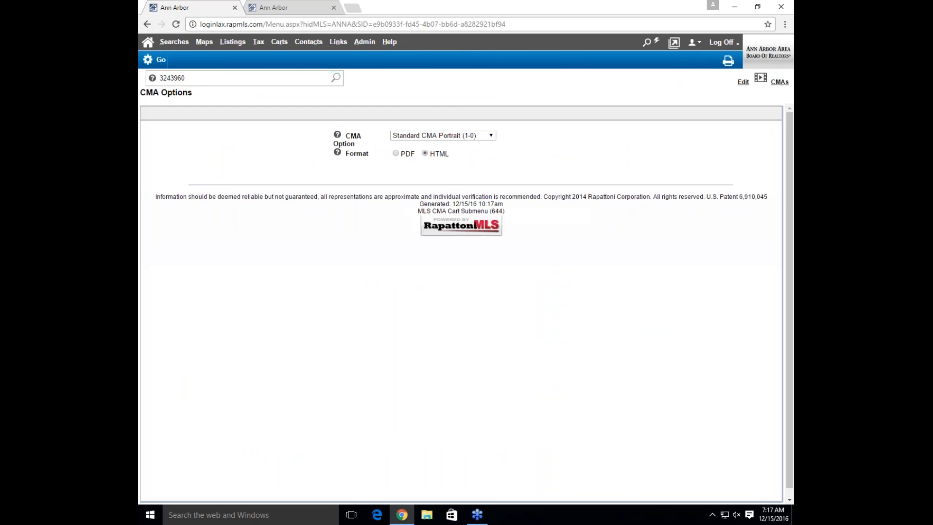
{"action": "left_click", "coordinate": [488, 137]}
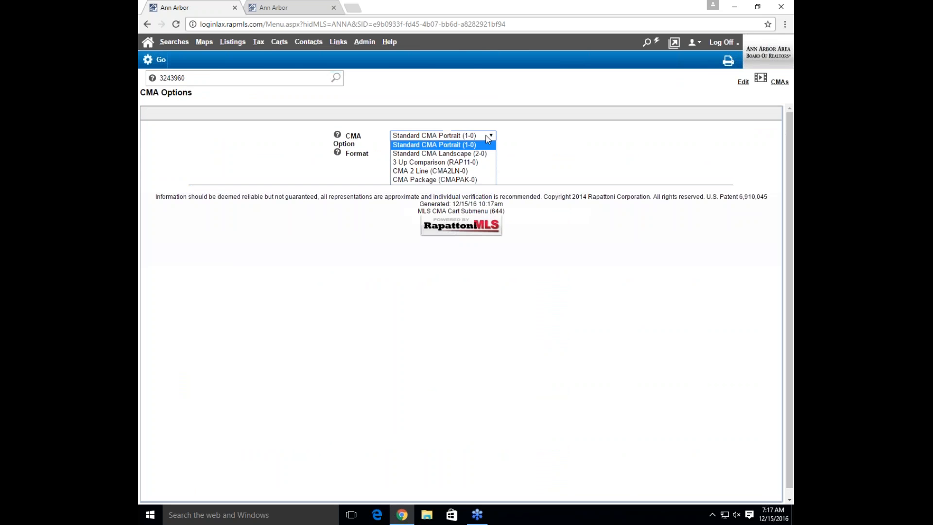
{"action": "left_click", "coordinate": [481, 152]}
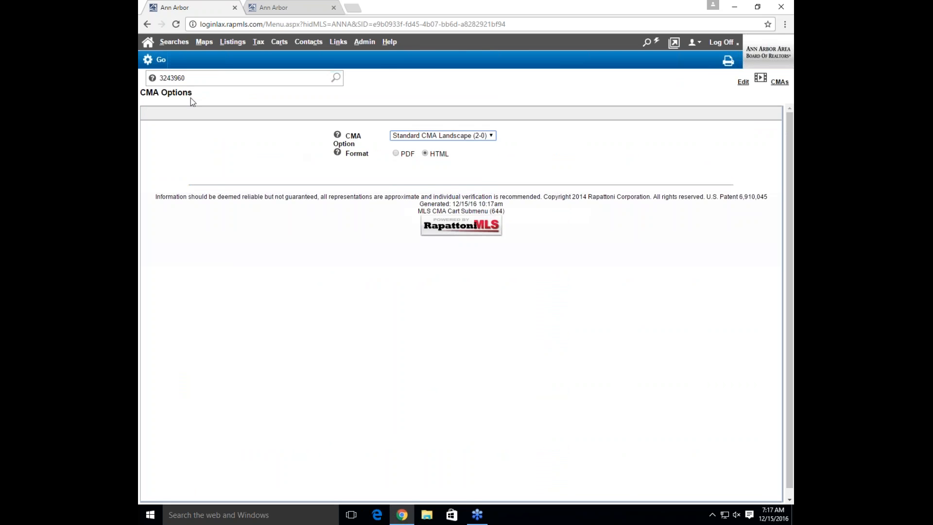
{"action": "left_click", "coordinate": [154, 64]}
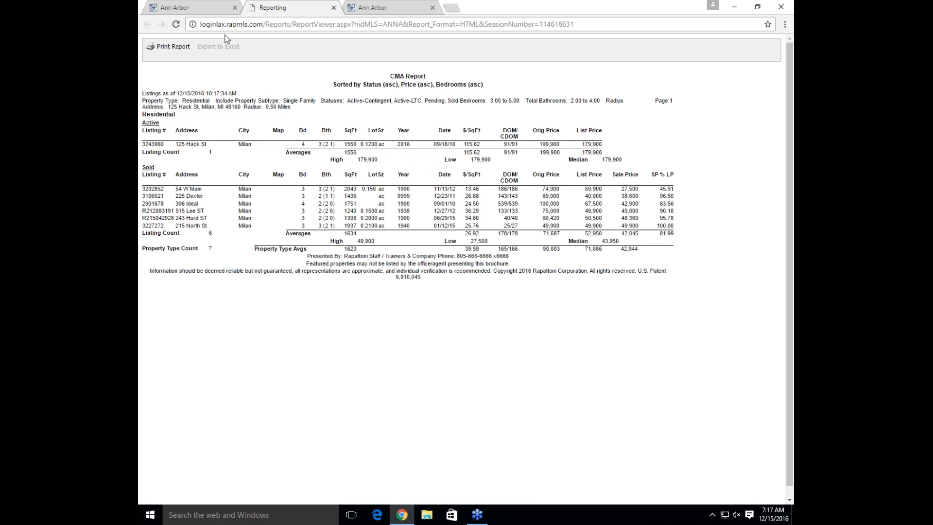
{"action": "left_click", "coordinate": [219, 7]}
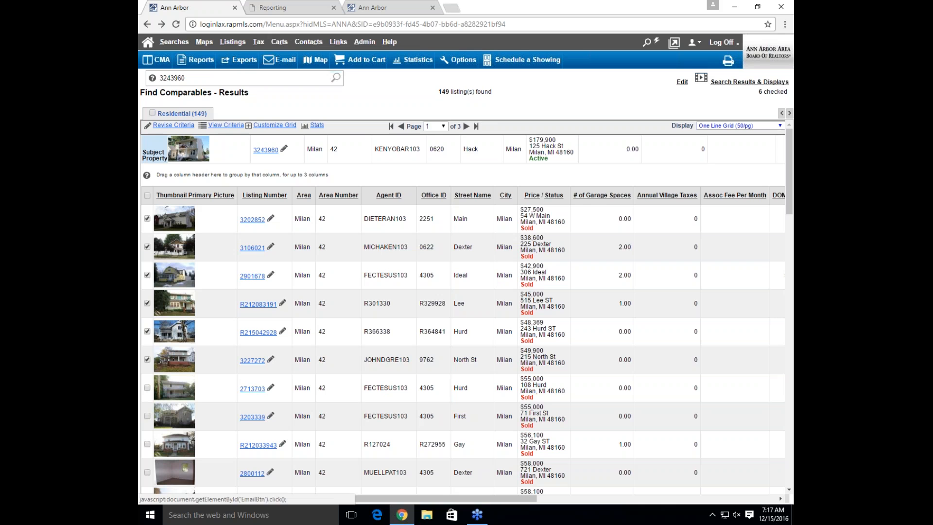
Generate a 3 Up Comparison (RAP11-0) report, Within Office, for subject 3243960 and the checked comparables
{"action": "left_click", "coordinate": [155, 61]}
{"action": "left_click", "coordinate": [427, 136]}
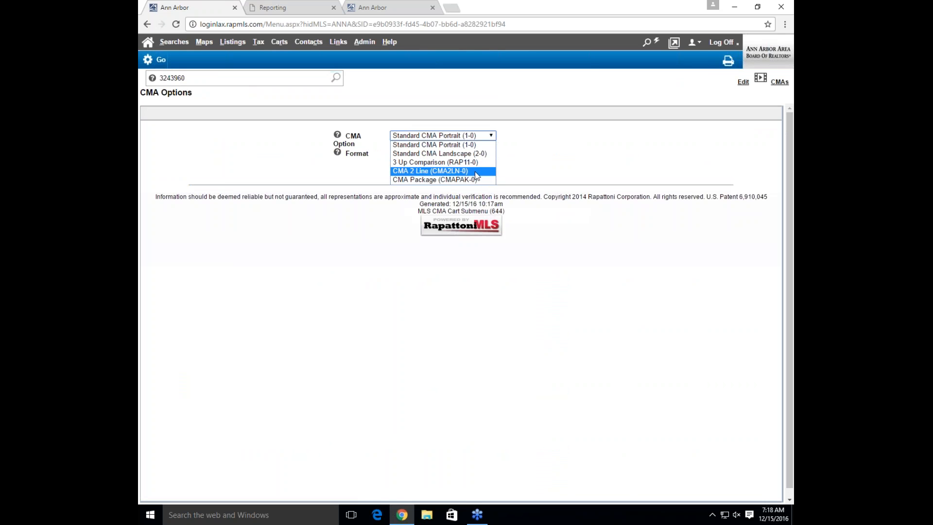
{"action": "left_click", "coordinate": [479, 163]}
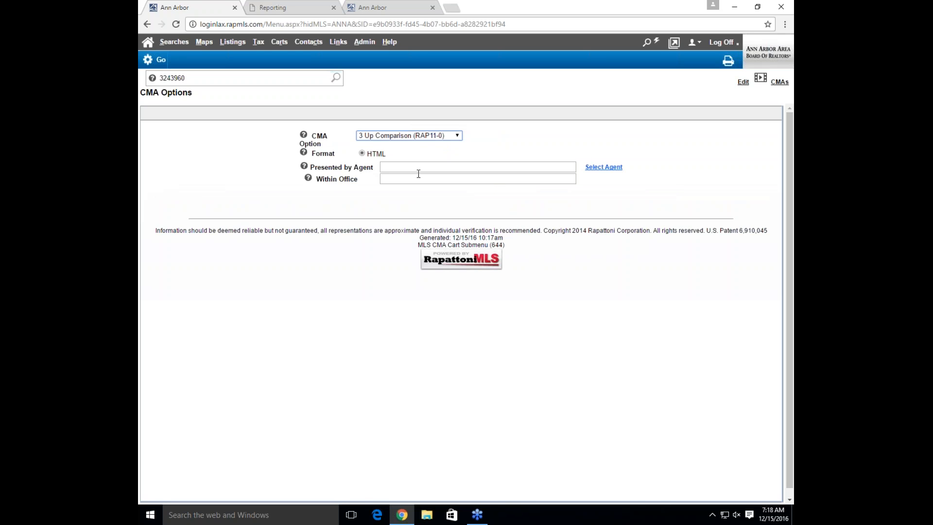
{"action": "left_click", "coordinate": [439, 181]}
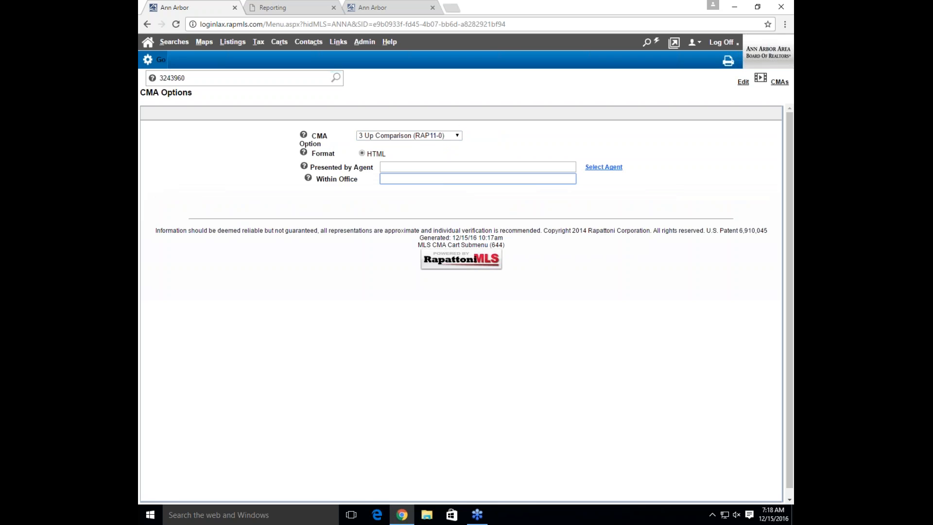
{"action": "left_click", "coordinate": [157, 59]}
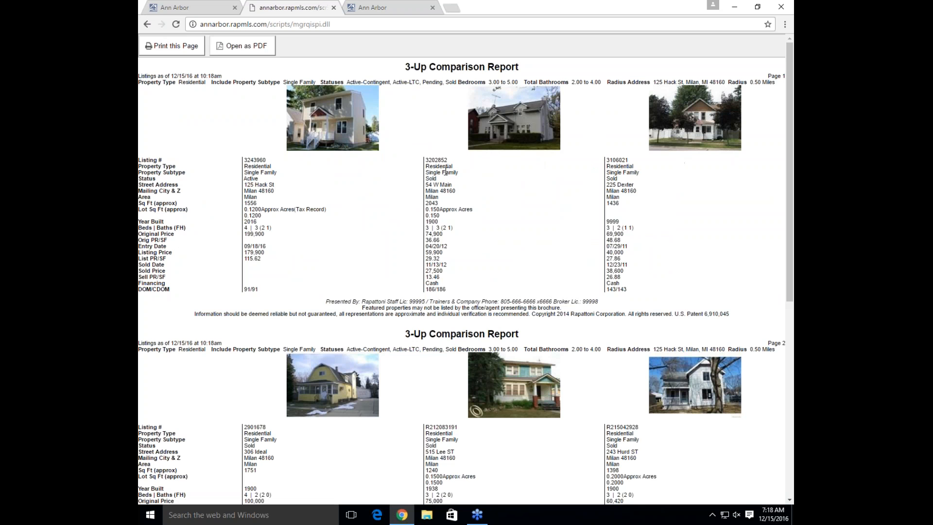
Scroll through the 3-Up Comparison Report, then return to the CMA Options page
{"action": "left_click_drag", "start_coordinate": [789, 167], "coordinate": [780, 151]}
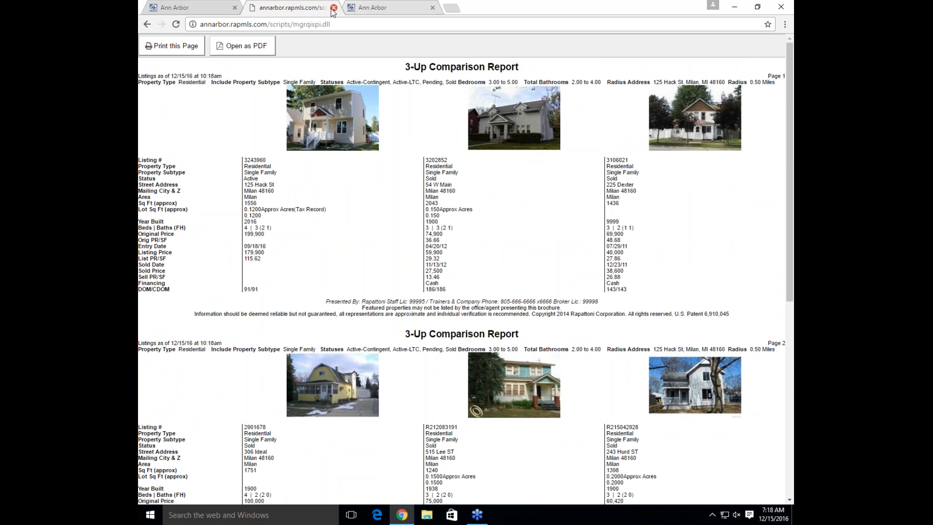
{"action": "left_click", "coordinate": [238, 6]}
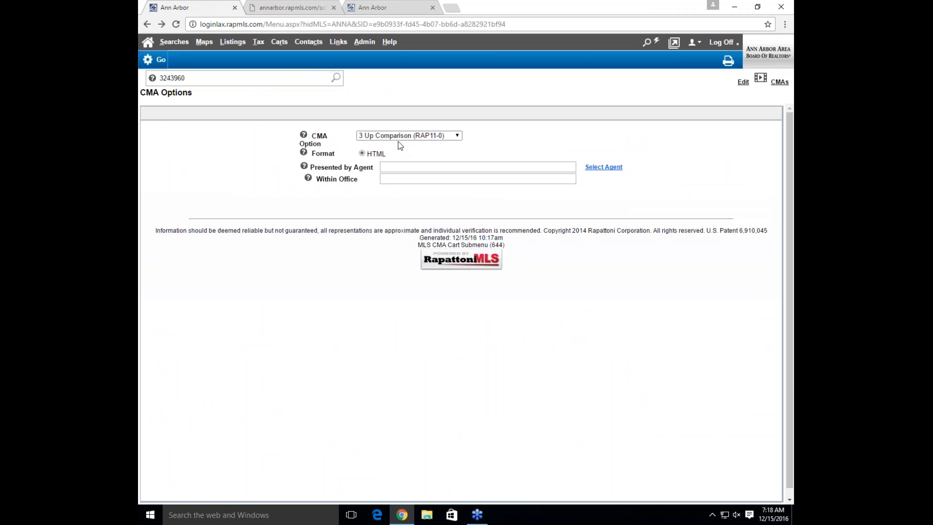
Select CMA Package (CMAPAK-0) as the CMA option and close the extra package tab it opened
{"action": "left_click", "coordinate": [384, 136]}
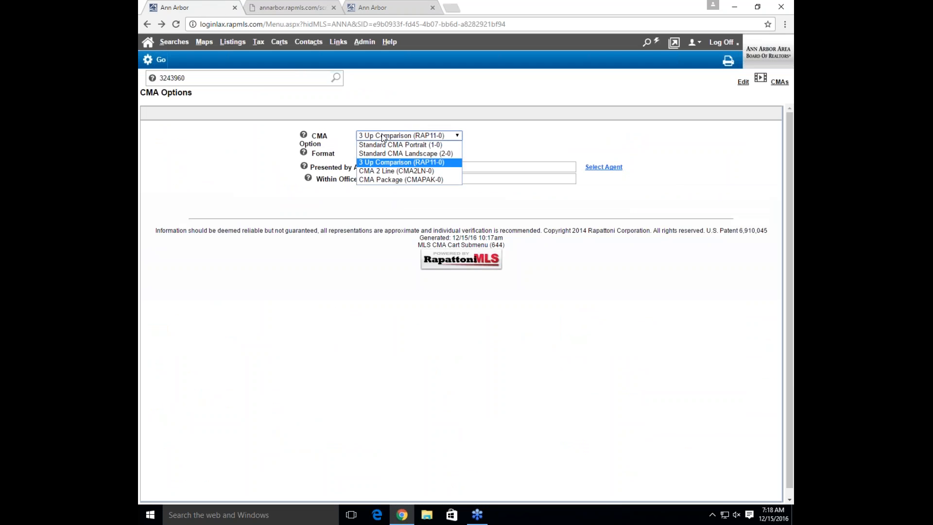
{"action": "left_click", "coordinate": [390, 180]}
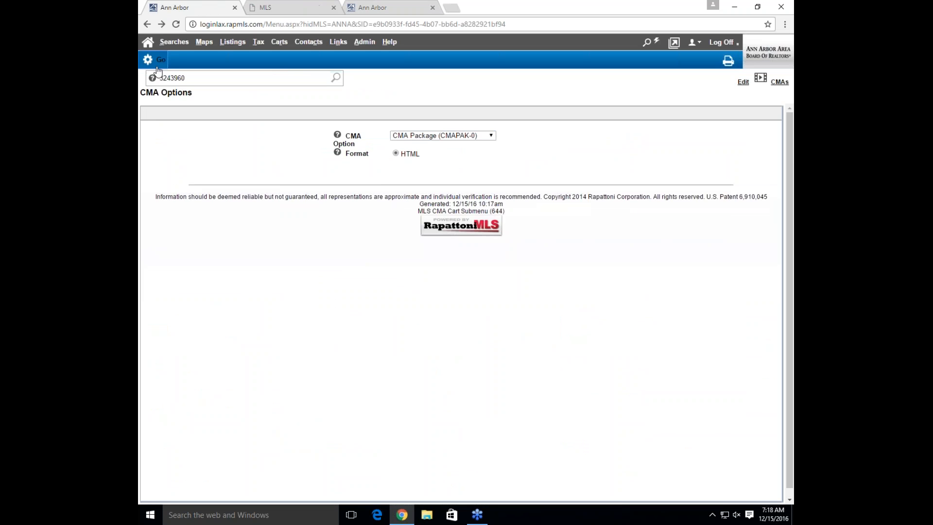
{"action": "left_click", "coordinate": [301, 5]}
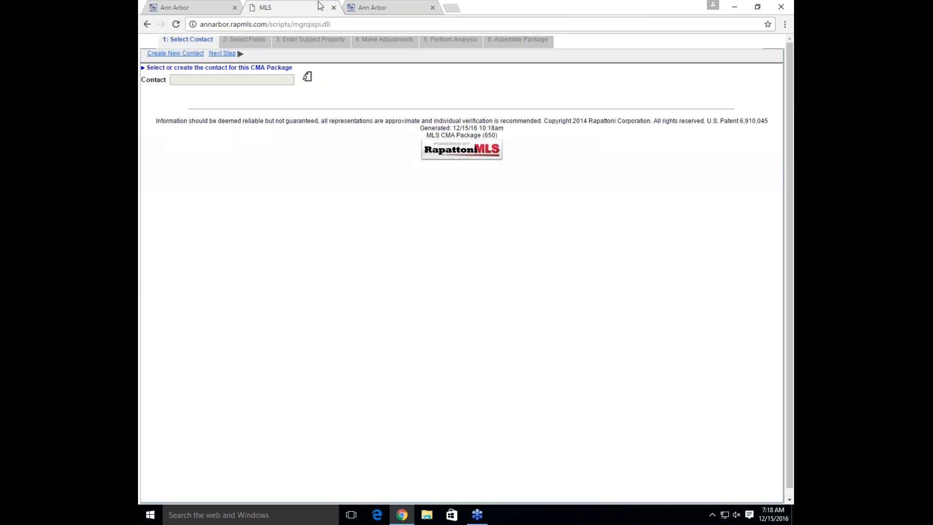
{"action": "left_click", "coordinate": [334, 7]}
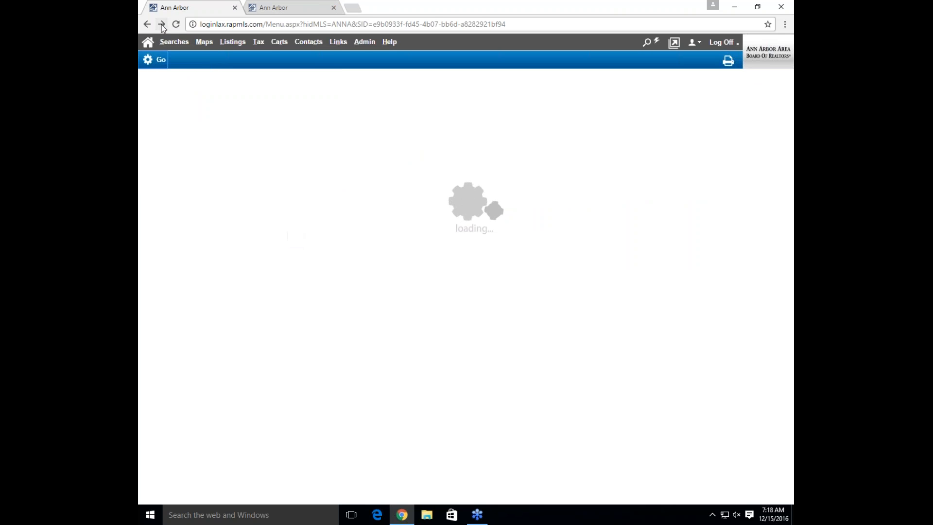
Reopen the latest Find Comparables results from Recent Searches and close the leftover loading tab
{"action": "left_click", "coordinate": [320, 6]}
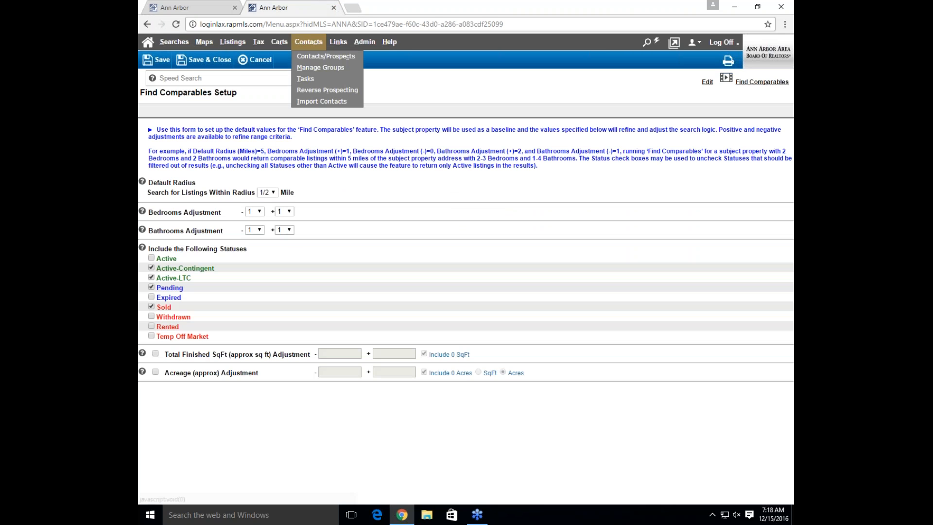
{"action": "mouse_move", "coordinate": [204, 41]}
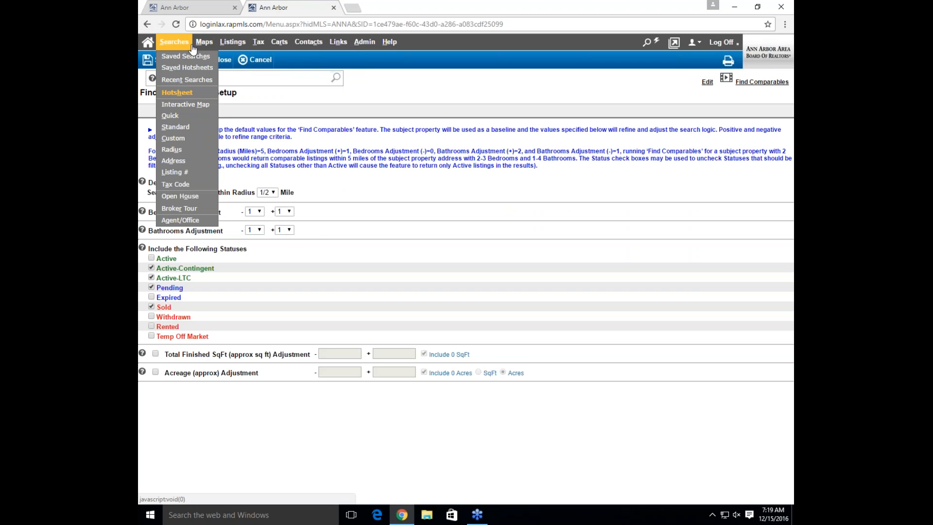
{"action": "left_click", "coordinate": [192, 80]}
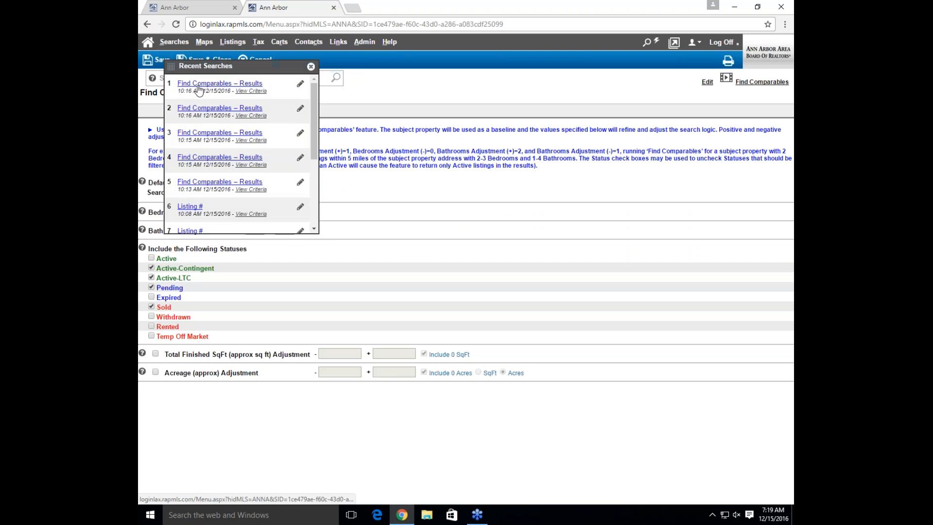
{"action": "left_click", "coordinate": [199, 93]}
{"action": "left_click", "coordinate": [202, 5]}
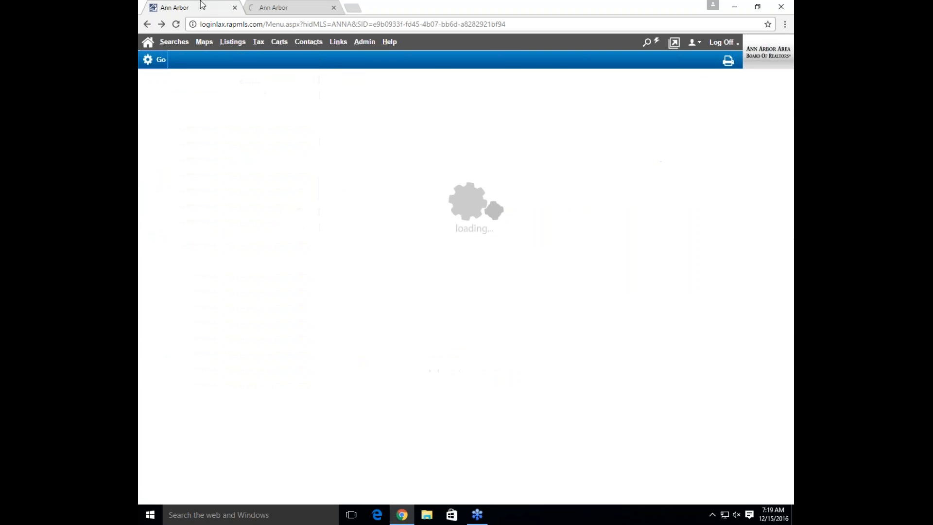
{"action": "left_click", "coordinate": [235, 8]}
{"action": "mouse_move", "coordinate": [364, 42]}
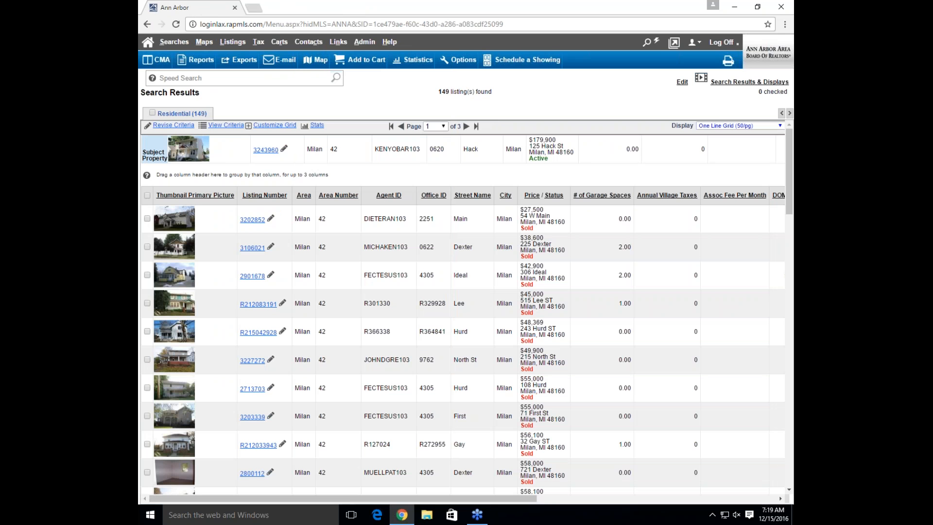
Mark listings 3202852, 2901678 and 3227272 as comparables
{"action": "left_click", "coordinate": [147, 219]}
{"action": "left_click", "coordinate": [147, 276]}
{"action": "left_click", "coordinate": [146, 359]}
Start a CMA Package (CMAPAK-0) for the checked listings
{"action": "left_click", "coordinate": [164, 59]}
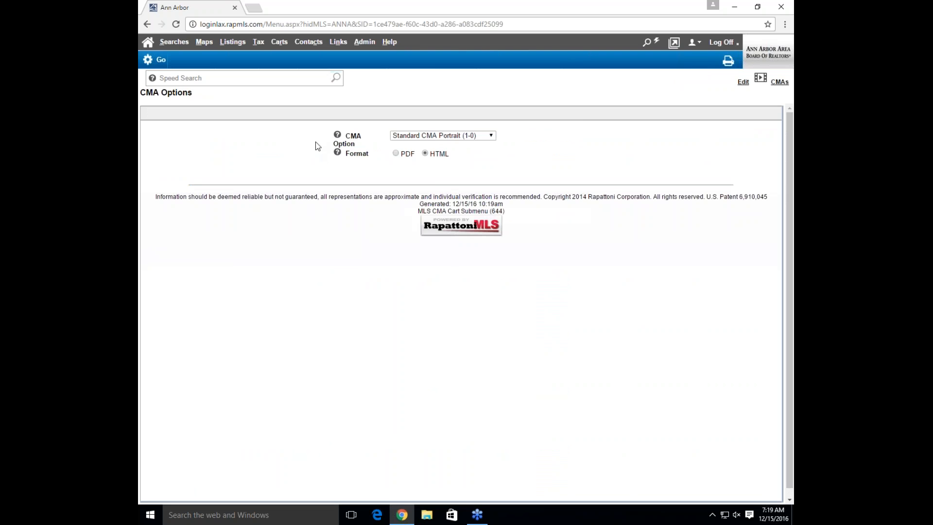
{"action": "left_click", "coordinate": [433, 135]}
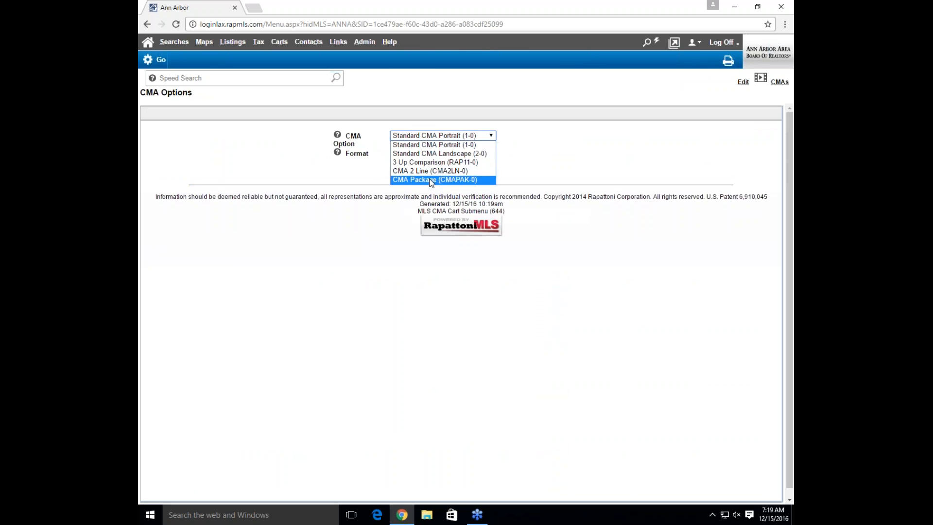
{"action": "left_click", "coordinate": [405, 179]}
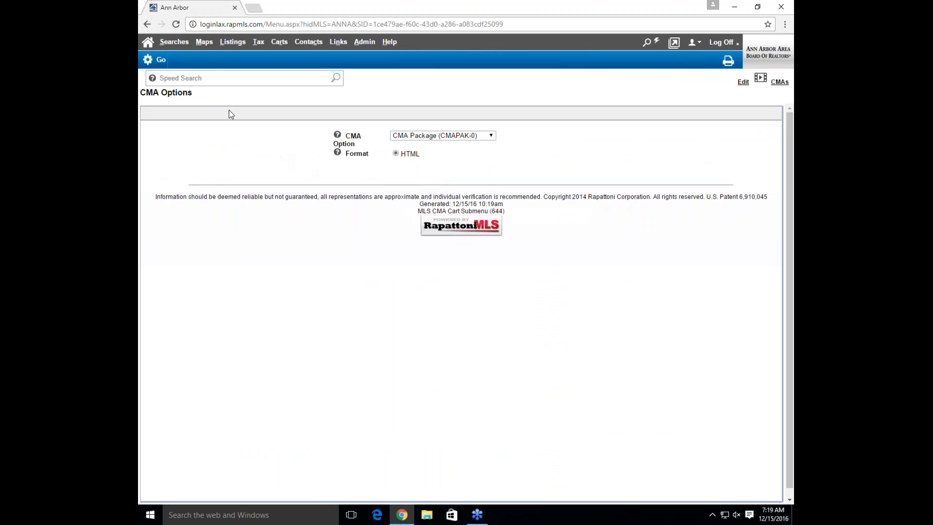
{"action": "left_click", "coordinate": [161, 60]}
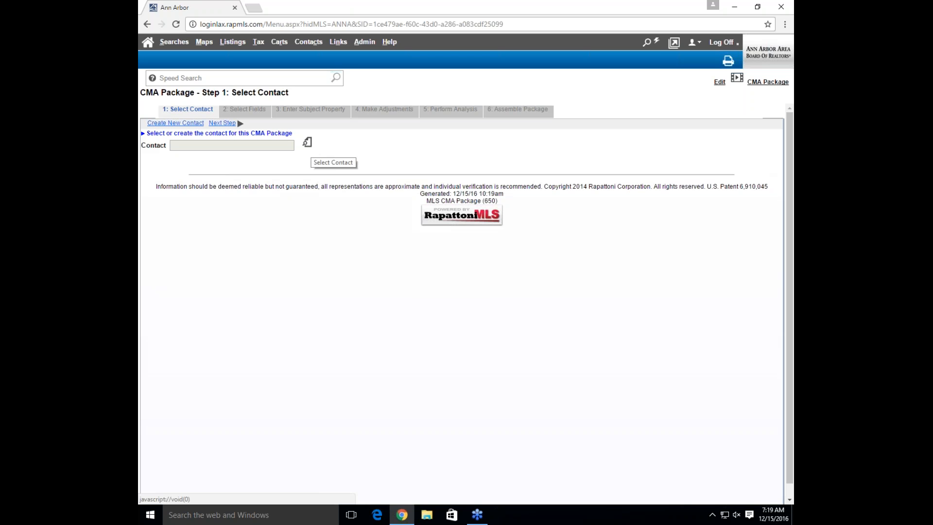
Choose the test contact from the MLS Search Look Up list as the package's contact
{"action": "left_click", "coordinate": [309, 144]}
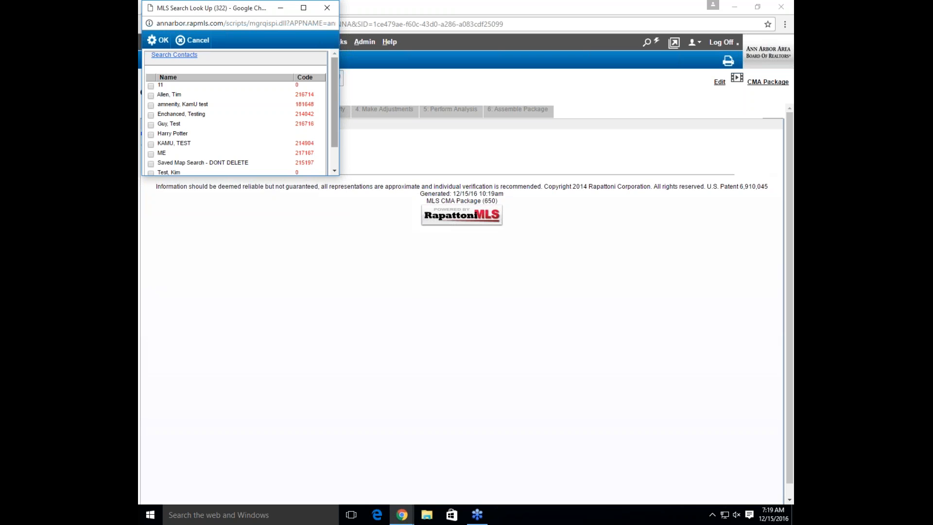
{"action": "scroll", "coordinate": [335, 117], "scroll_direction": "down", "scroll_amount": 2}
{"action": "left_click_drag", "start_coordinate": [335, 118], "coordinate": [337, 106]}
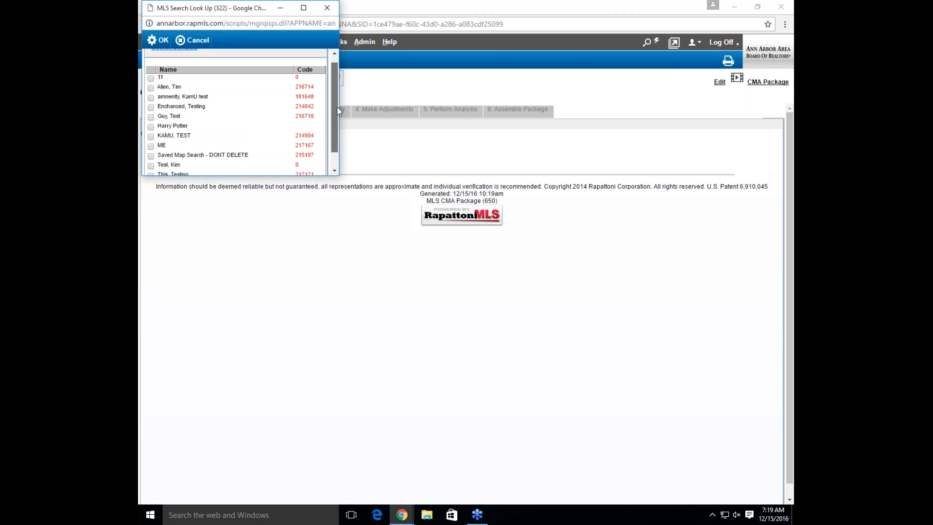
{"action": "left_click", "coordinate": [327, 8]}
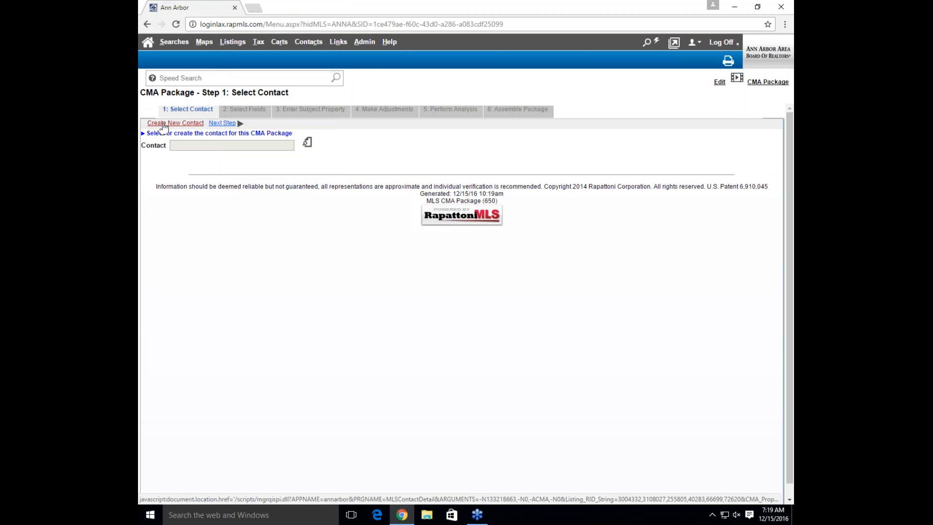
{"action": "left_click", "coordinate": [308, 145]}
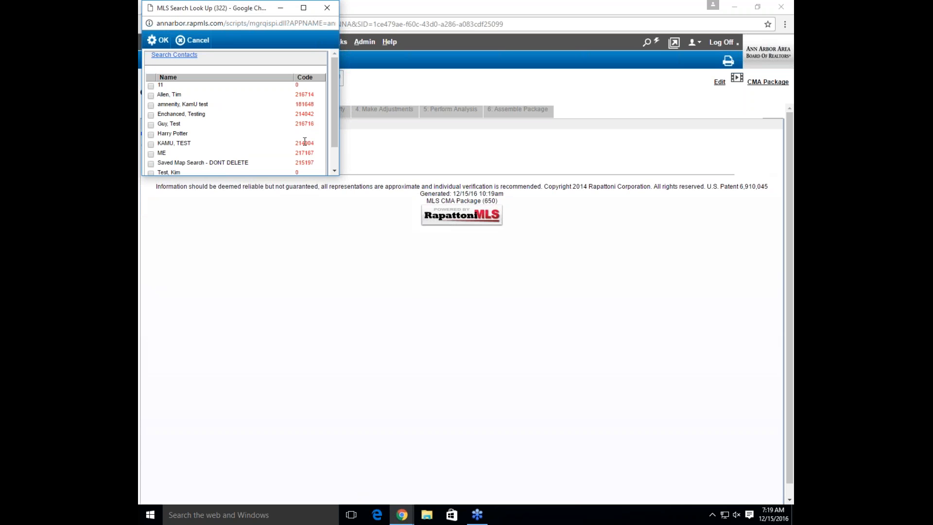
{"action": "scroll", "coordinate": [188, 137], "scroll_direction": "down", "scroll_amount": 1}
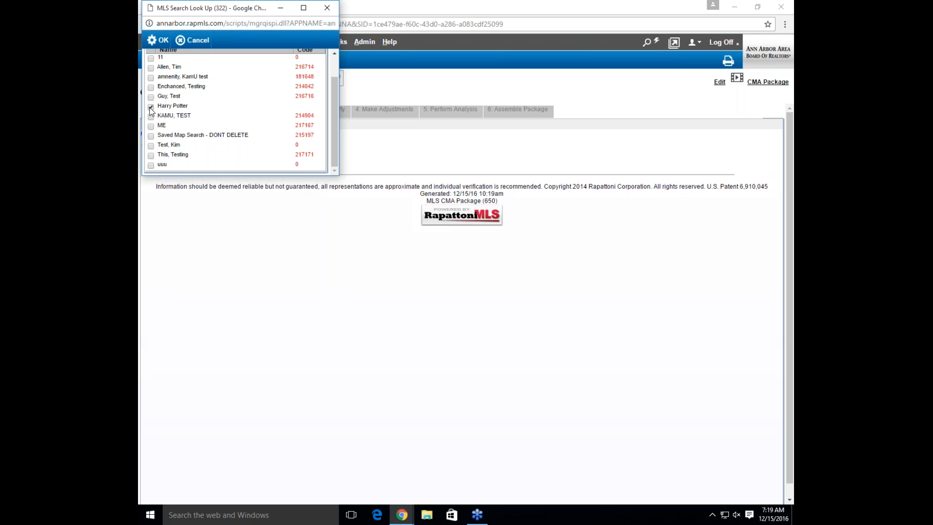
{"action": "left_click", "coordinate": [154, 46]}
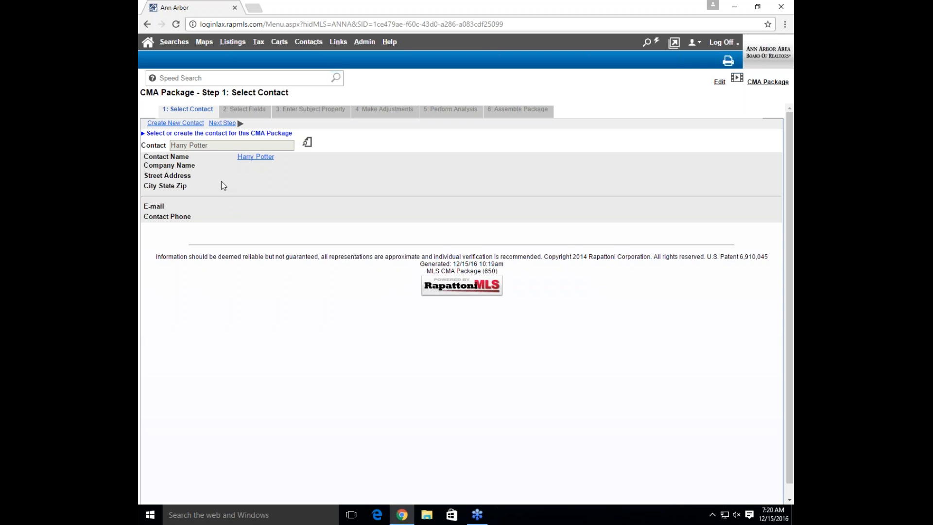
Advance to Step 2: Select Fields and mark Heat as the custom field insertion point
{"action": "left_click", "coordinate": [221, 124]}
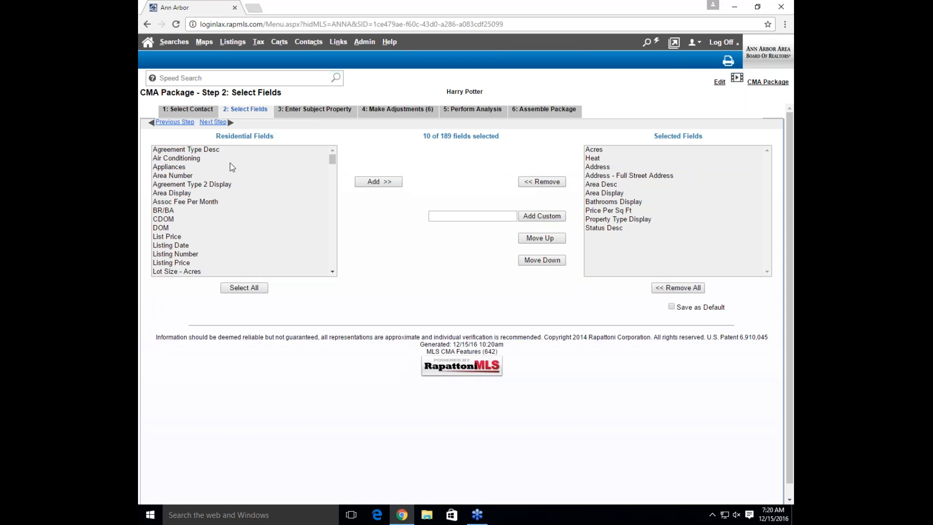
{"action": "left_click_drag", "start_coordinate": [332, 157], "coordinate": [332, 158]}
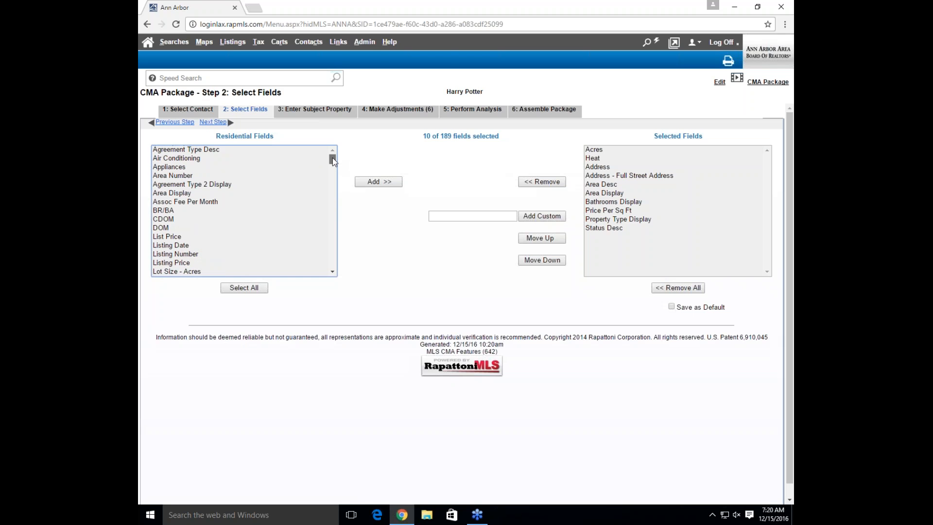
{"action": "left_click", "coordinate": [365, 42]}
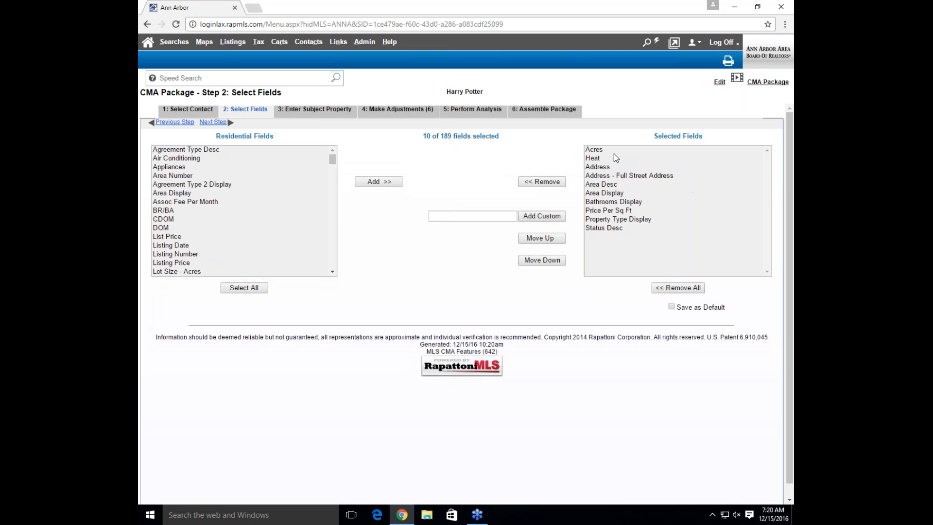
{"action": "left_click", "coordinate": [598, 159]}
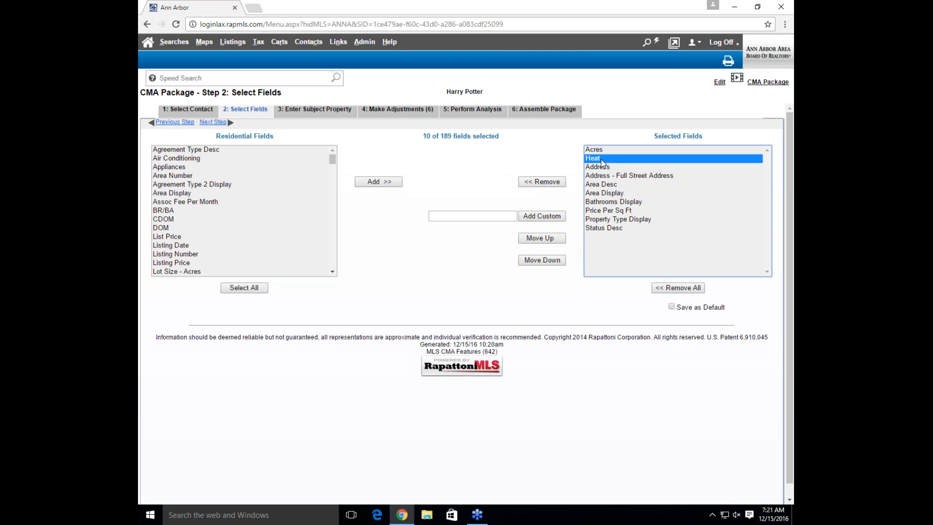
{"action": "left_click", "coordinate": [473, 215]}
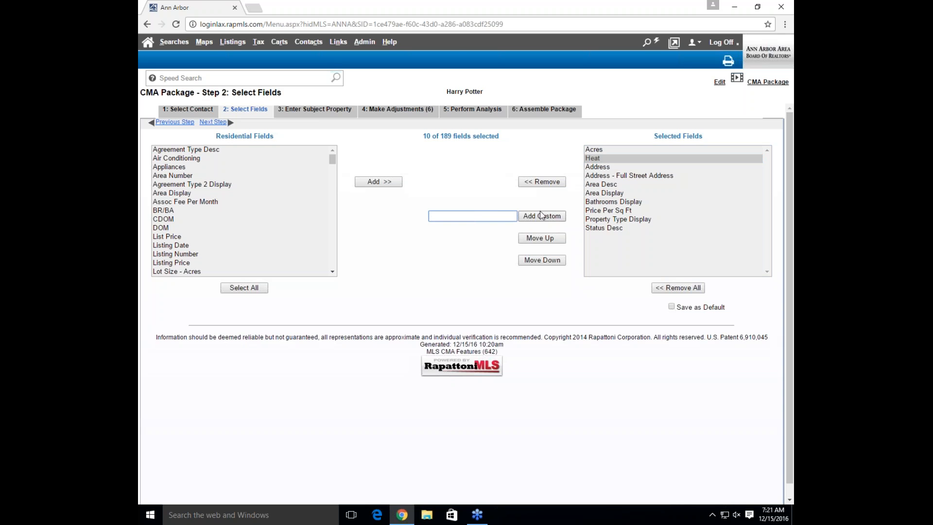
Add a Football Stadium View custom field and move it to the end of the list
{"action": "type", "text": "Football Stadium View"}
{"action": "left_click", "coordinate": [545, 219]}
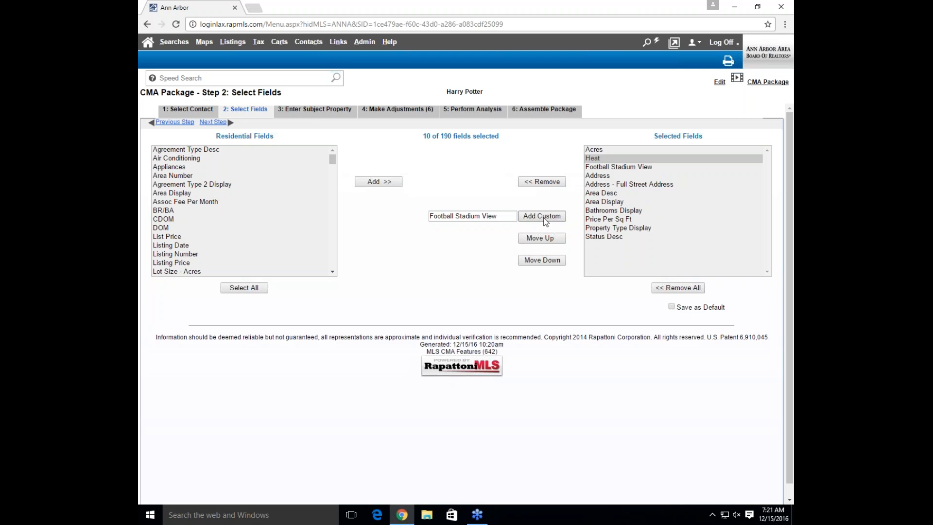
{"action": "left_click", "coordinate": [615, 168]}
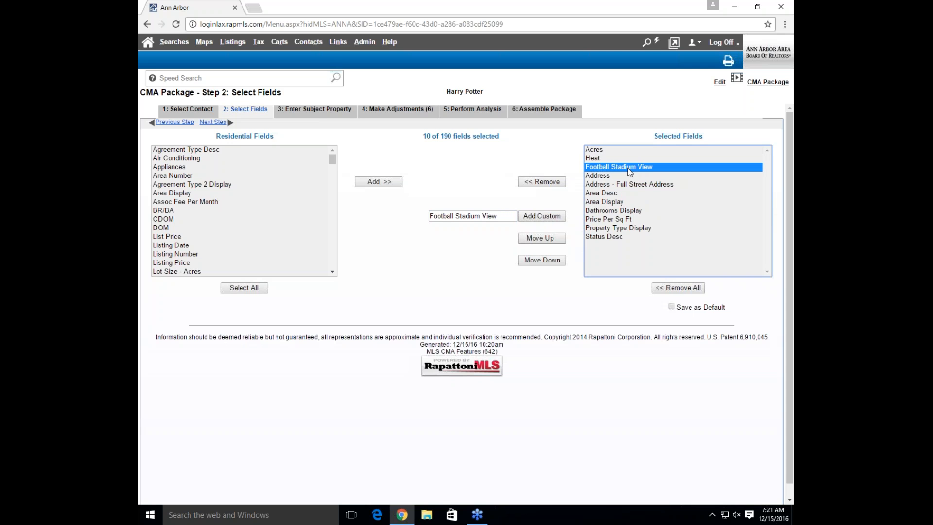
{"action": "left_click", "coordinate": [548, 262]}
{"action": "left_click", "coordinate": [549, 261]}
{"action": "left_click", "coordinate": [549, 262]}
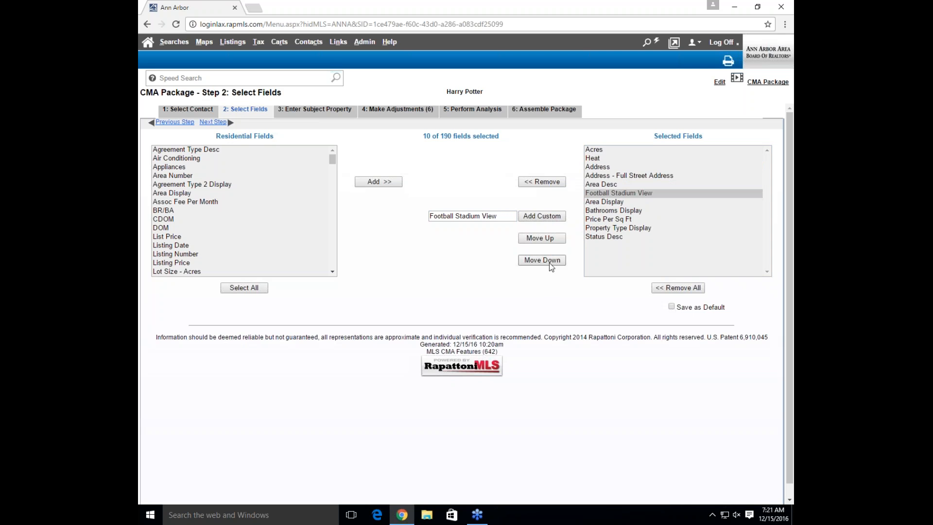
{"action": "left_click", "coordinate": [548, 261]}
{"action": "left_click", "coordinate": [549, 261]}
{"action": "left_click", "coordinate": [549, 262]}
{"action": "left_click", "coordinate": [549, 262]}
{"action": "left_click", "coordinate": [549, 261]}
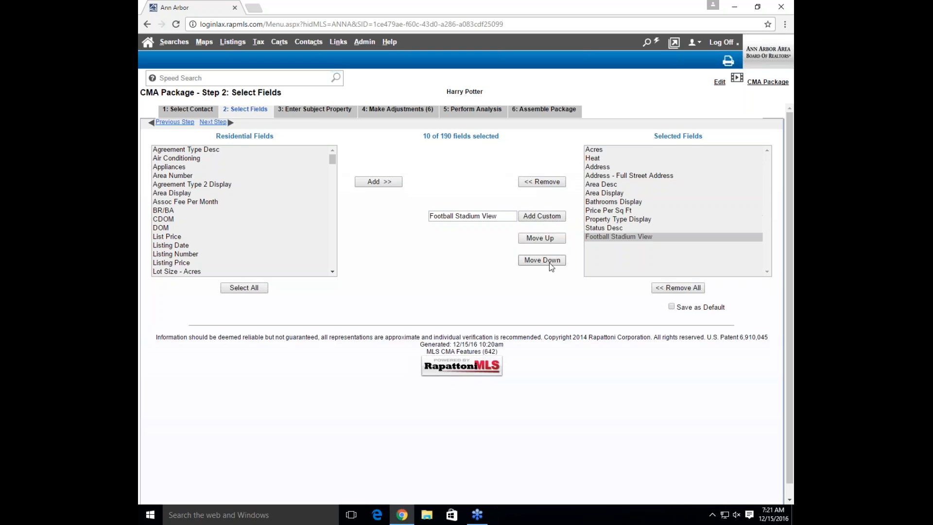
Add a Yoga Studio custom field and save the field selection as default
{"action": "left_click_drag", "start_coordinate": [505, 216], "coordinate": [424, 221]}
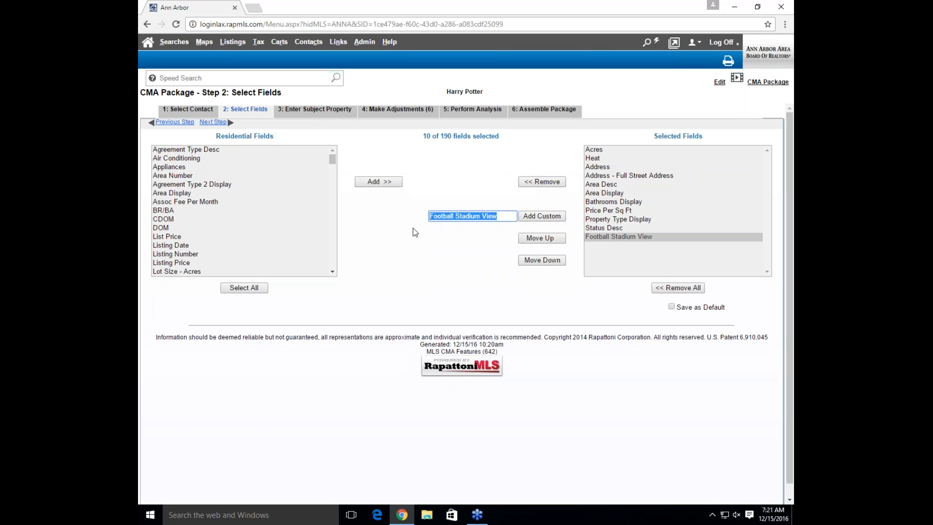
{"action": "type", "text": "Yoga S"}
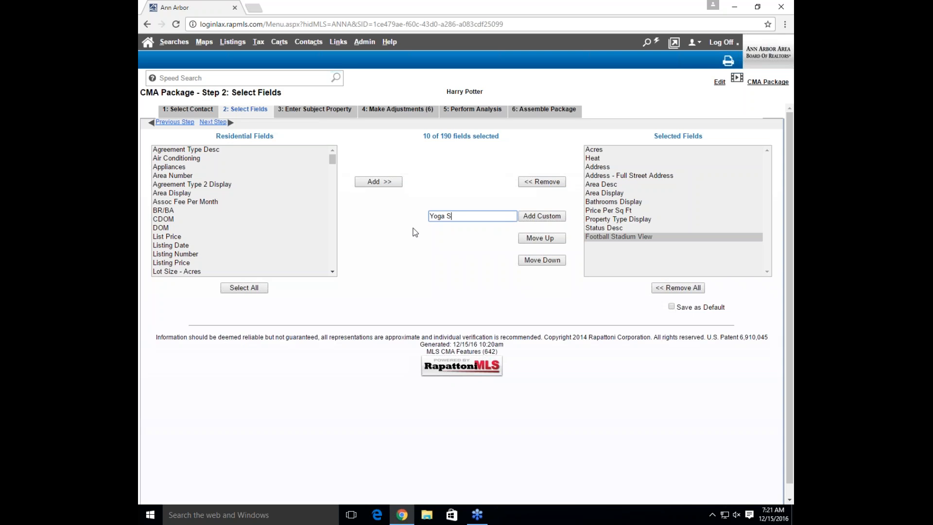
{"action": "type", "text": "tudio"}
{"action": "left_click", "coordinate": [539, 217]}
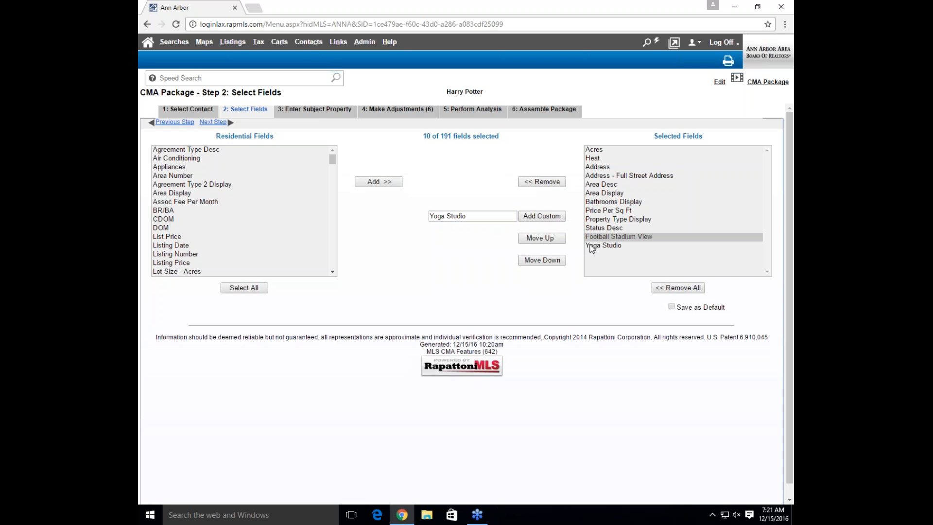
{"action": "left_click", "coordinate": [609, 245]}
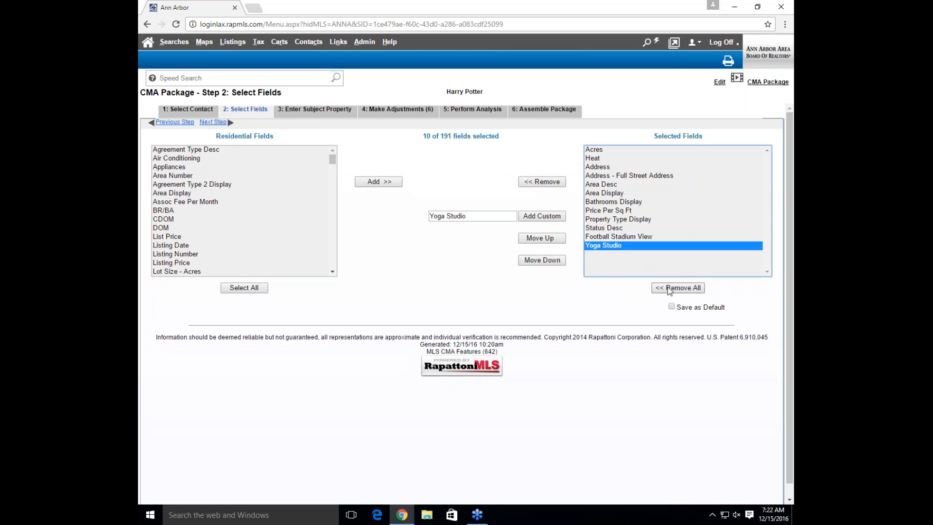
{"action": "left_click", "coordinate": [674, 310]}
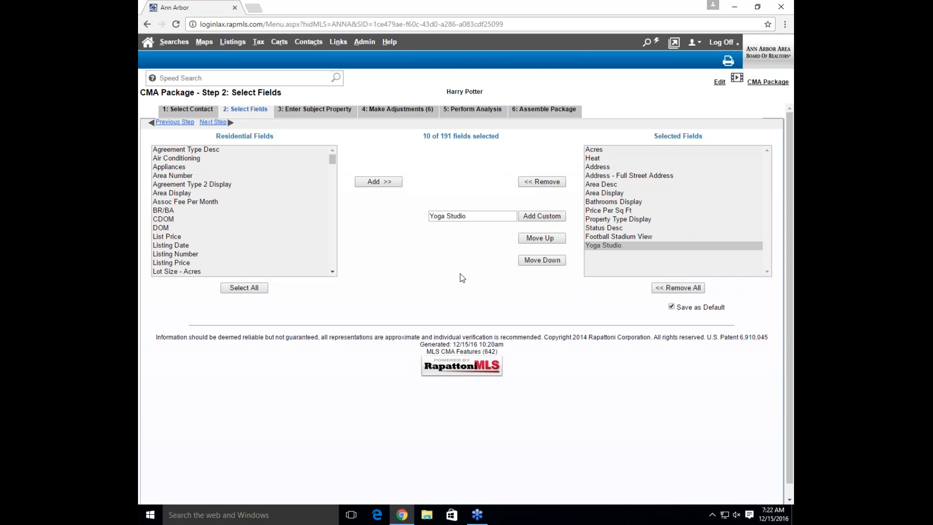
{"action": "left_click", "coordinate": [364, 42]}
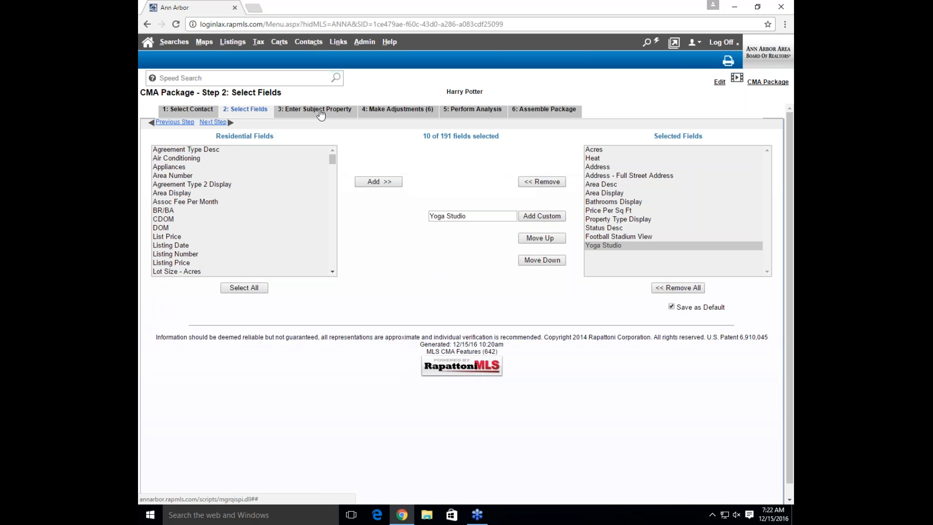
Continue to Step 3: Enter Subject Property with listing 3243960's details
{"action": "left_click", "coordinate": [212, 123]}
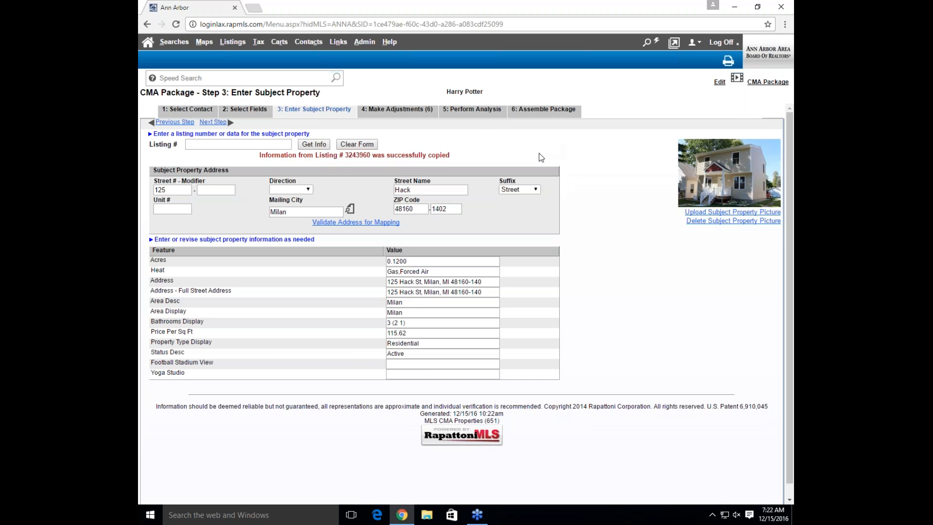
Enter Yes for the subject's Football Stadium View and Yoga Studio values
{"action": "left_click", "coordinate": [180, 188]}
{"action": "left_click", "coordinate": [411, 300]}
{"action": "left_click", "coordinate": [412, 313]}
{"action": "left_click", "coordinate": [411, 370]}
{"action": "left_click", "coordinate": [413, 364]}
{"action": "type", "text": "Yes"}
{"action": "key", "text": "Tab"}
{"action": "type", "text": "Yes"}
{"action": "left_click", "coordinate": [737, 261]}
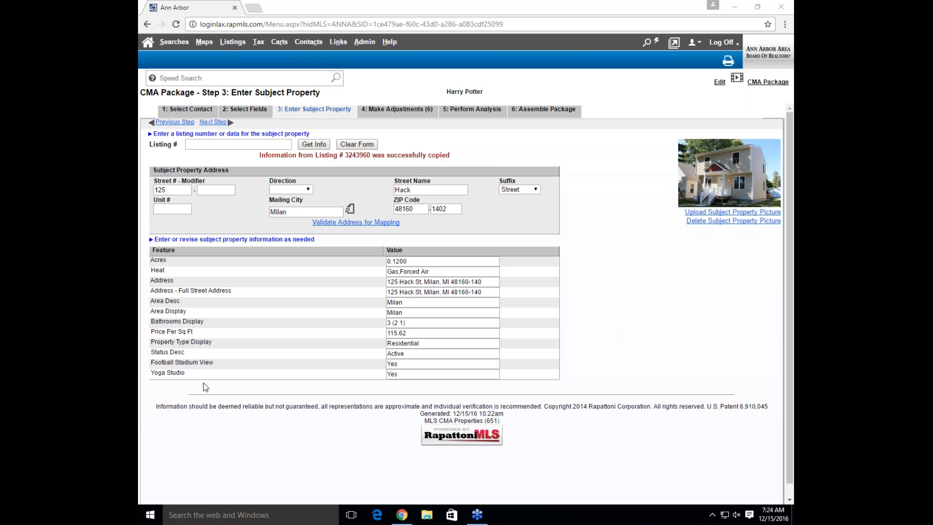
Switch back to the 2: Select Fields tab, showing 12 of 191 fields
{"action": "left_click_drag", "start_coordinate": [190, 374], "coordinate": [158, 370]}
{"action": "left_click", "coordinate": [195, 365]}
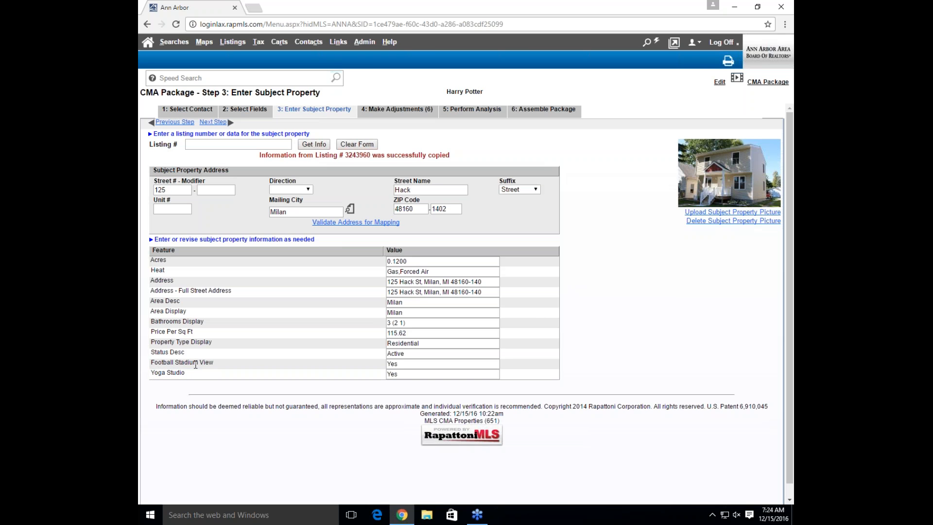
{"action": "left_click", "coordinate": [241, 112]}
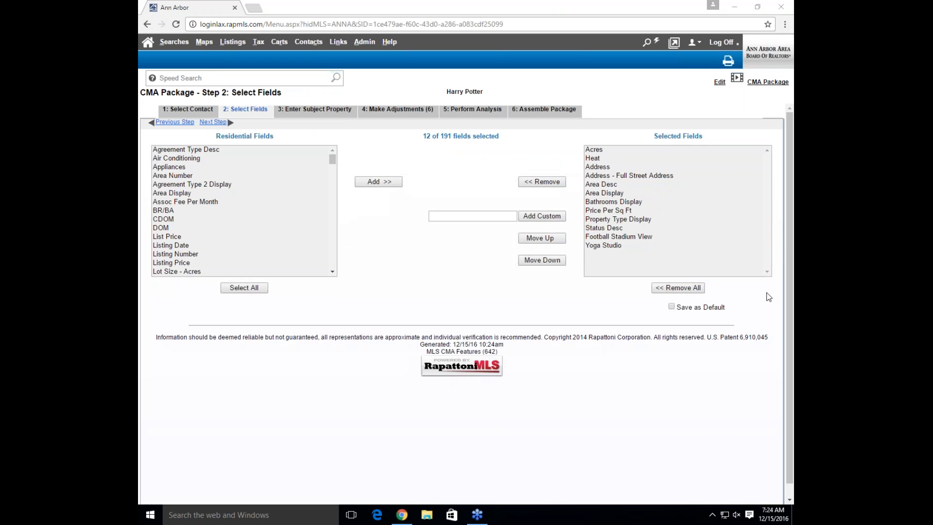
Add a Dog Kennel custom field, save fields as default, and confirm moving to Step 3
{"action": "left_click", "coordinate": [454, 215]}
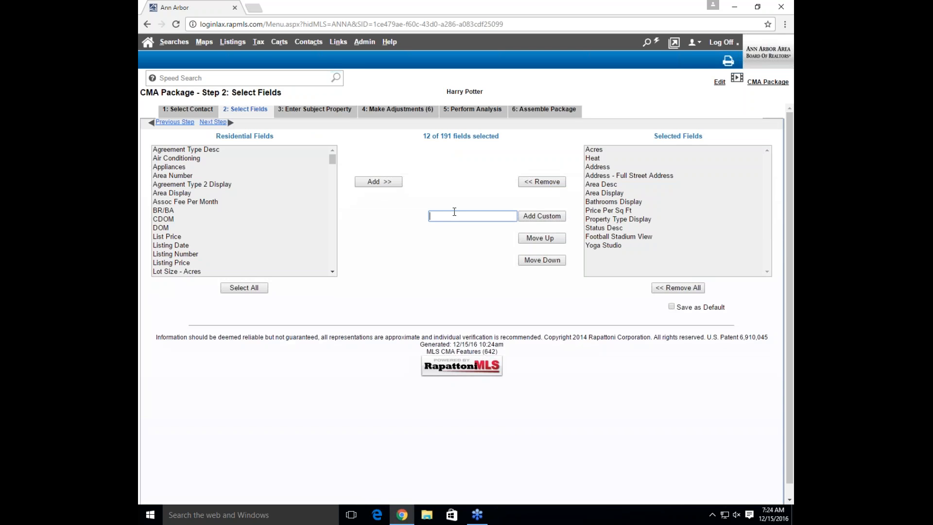
{"action": "type", "text": "Dog Kennel"}
{"action": "left_click", "coordinate": [611, 247]}
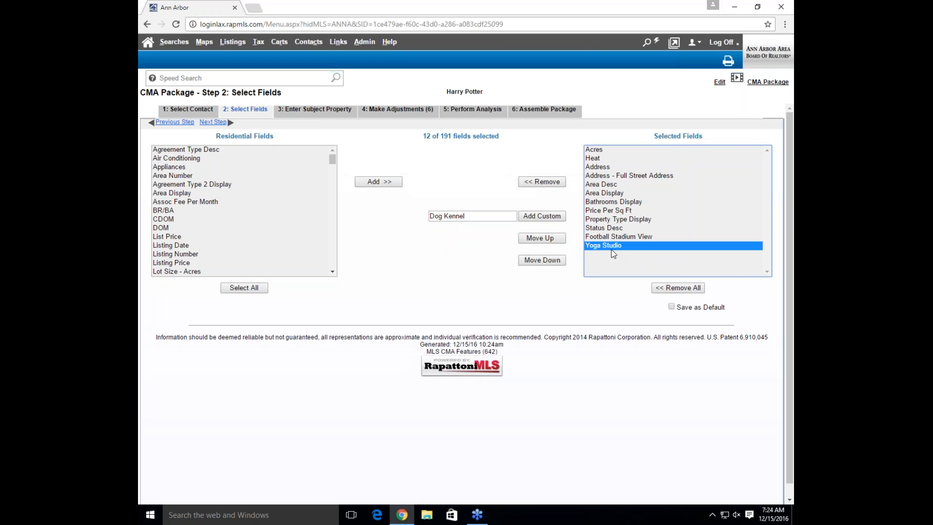
{"action": "left_click", "coordinate": [542, 217]}
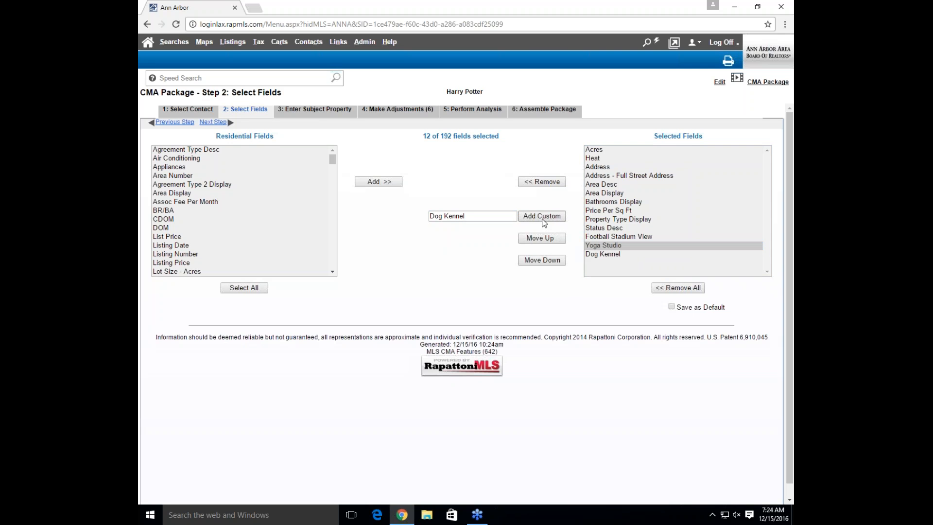
{"action": "left_click", "coordinate": [599, 254]}
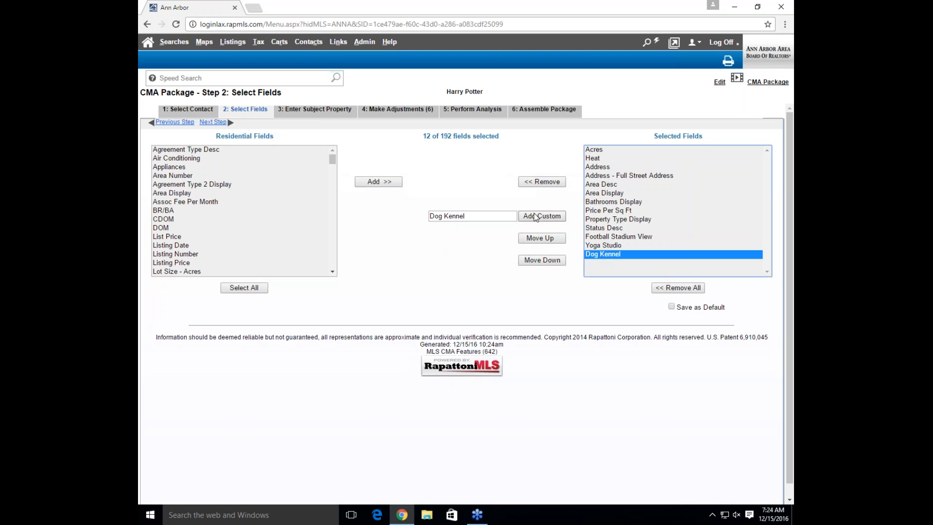
{"action": "left_click", "coordinate": [511, 216]}
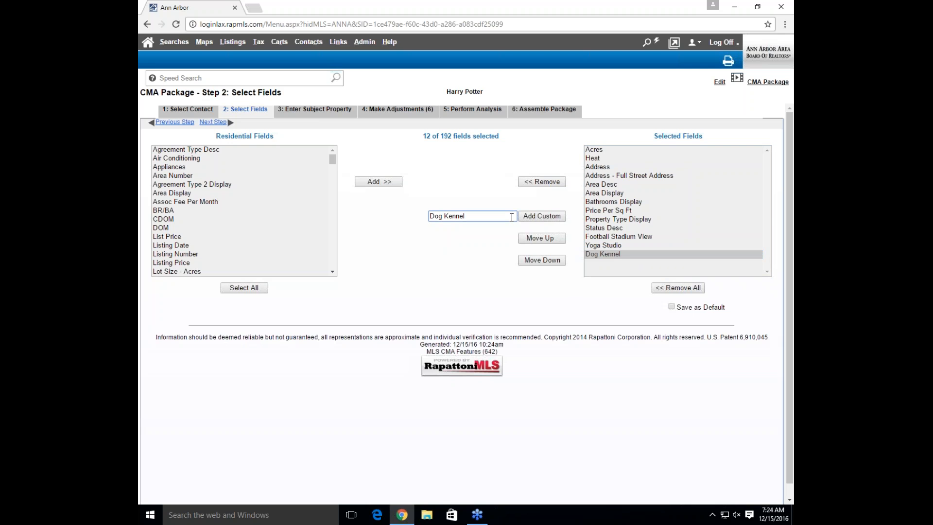
{"action": "left_click", "coordinate": [671, 306]}
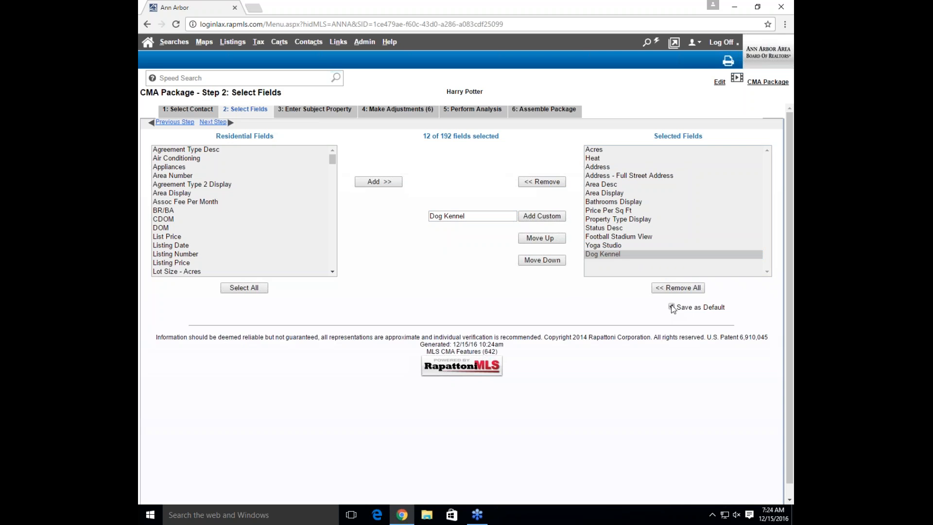
{"action": "left_click", "coordinate": [339, 111]}
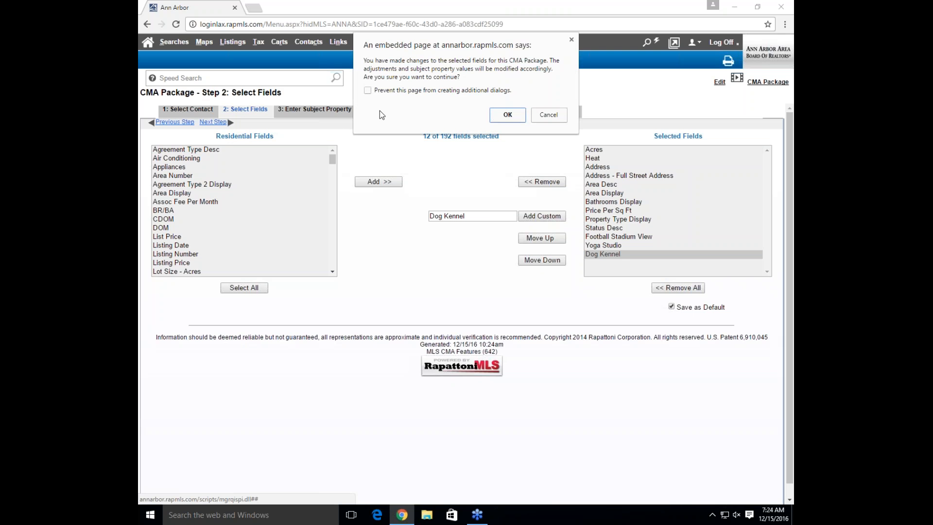
{"action": "left_click", "coordinate": [522, 121]}
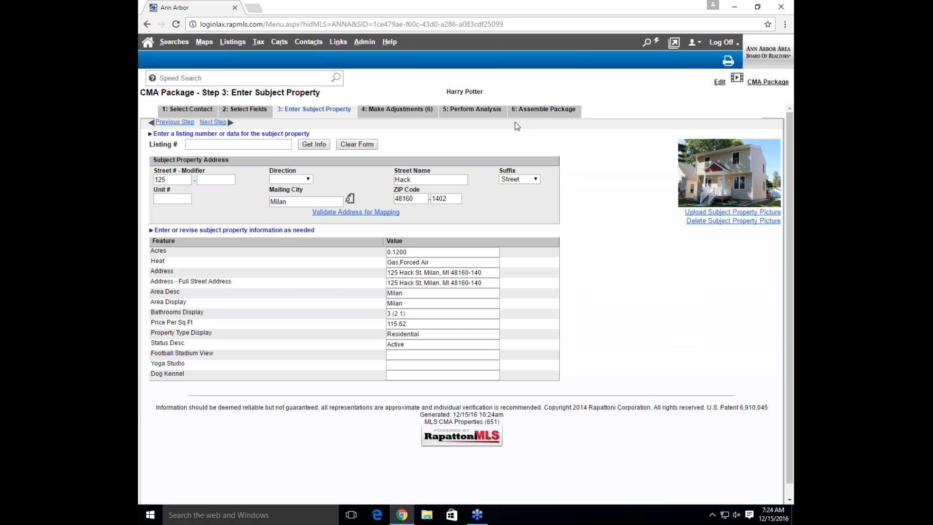
Fill Yes for Football Stadium View, Yoga Studio and Dog Kennel, then advance to Step 4
{"action": "left_click", "coordinate": [402, 364]}
{"action": "left_click", "coordinate": [394, 354]}
{"action": "type", "text": "Yes"}
{"action": "key", "text": "Tab"}
{"action": "type", "text": "Yes"}
{"action": "key", "text": "Tab"}
{"action": "type", "text": "Yes"}
{"action": "left_click", "coordinate": [206, 143]}
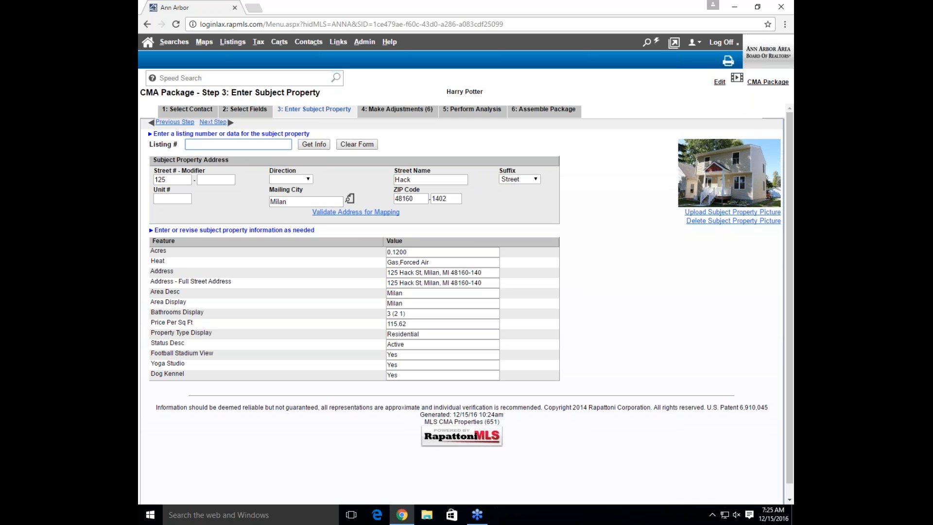
{"action": "left_click", "coordinate": [216, 125]}
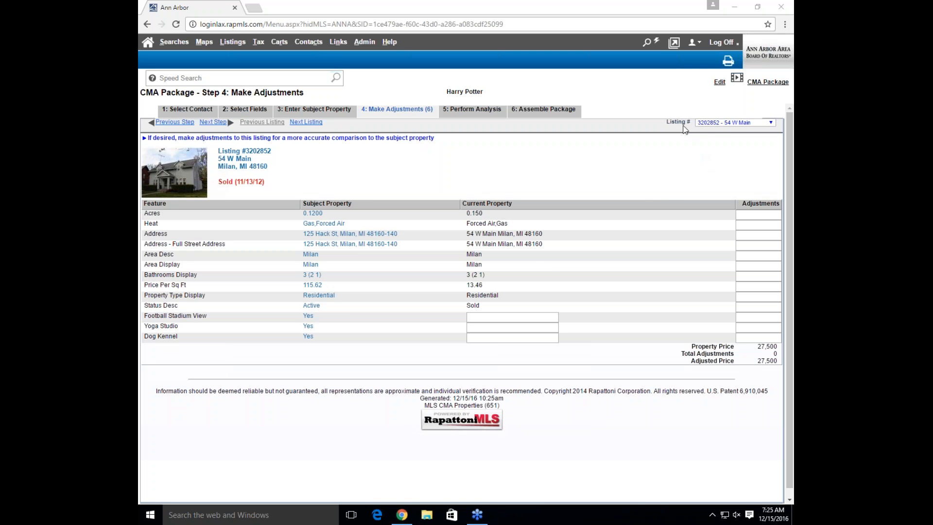
{"action": "left_click", "coordinate": [713, 125]}
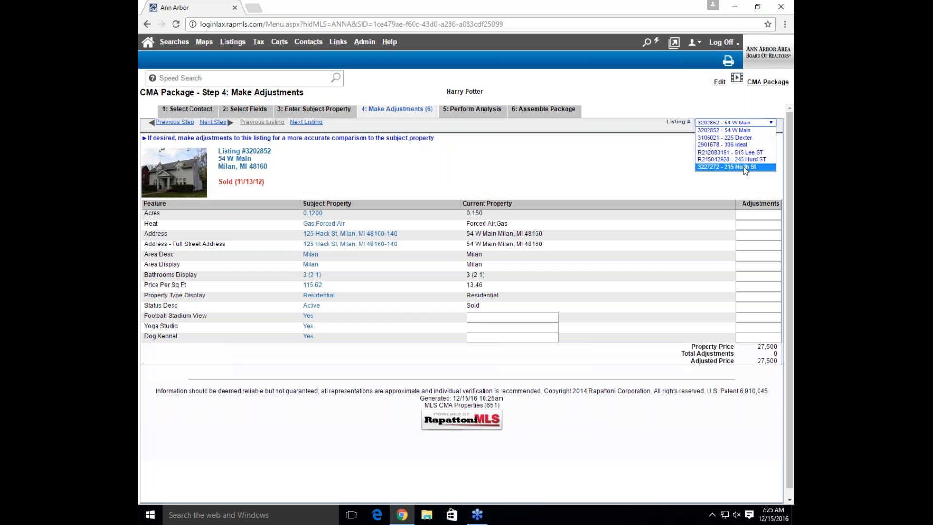
{"action": "left_click", "coordinate": [504, 158]}
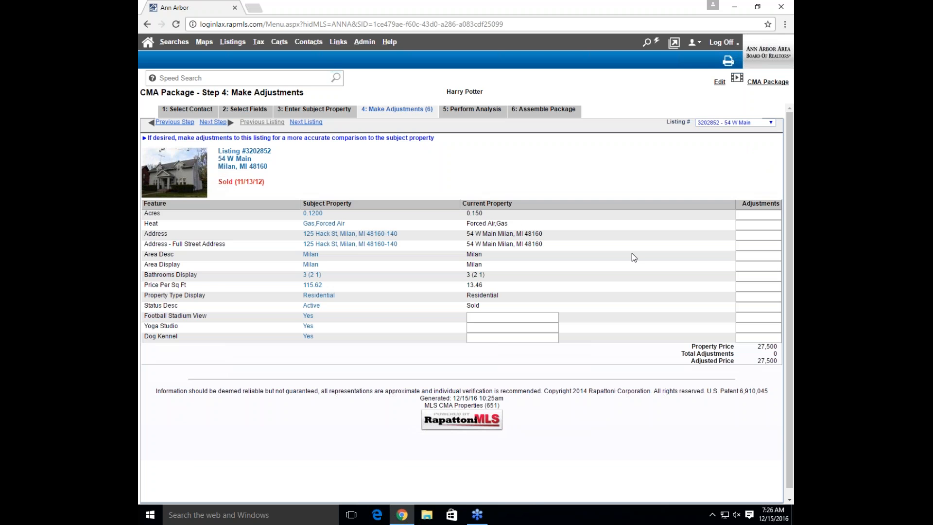
{"action": "left_click", "coordinate": [522, 318]}
{"action": "type", "text": "No"}
{"action": "key", "text": "Tab"}
{"action": "key", "text": "Tab"}
{"action": "type", "text": "No"}
{"action": "key", "text": "Tab"}
{"action": "key", "text": "Tab"}
{"action": "type", "text": "No"}
{"action": "key", "text": "Tab"}
Apply -1,000 adjustments for the three features (adjusted 24,500), then open comparable 3106021
{"action": "left_click", "coordinate": [763, 314]}
{"action": "type", "text": "1000"}
{"action": "left_click", "coordinate": [760, 324]}
{"action": "type", "text": "-1000"}
{"action": "left_click", "coordinate": [757, 335]}
{"action": "type", "text": "-1100"}
{"action": "left_click", "coordinate": [770, 298]}
{"action": "left_click", "coordinate": [309, 122]}
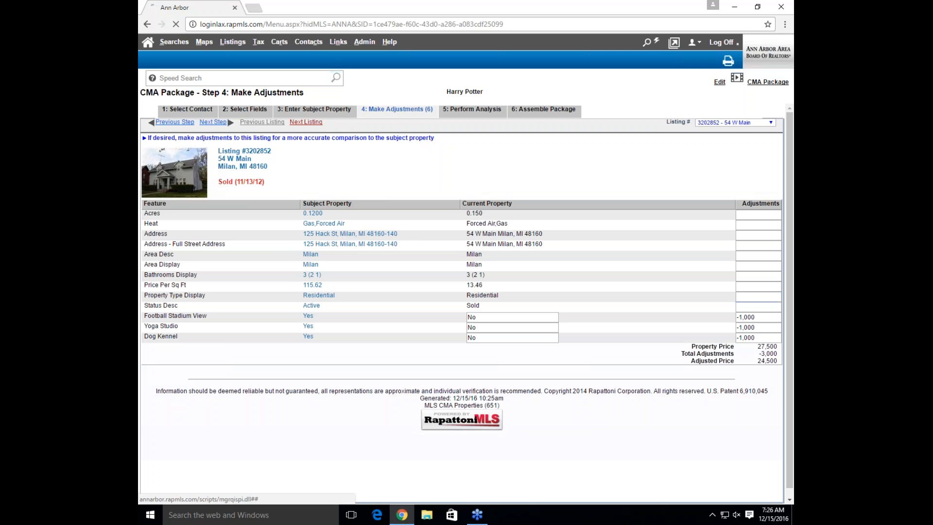
{"action": "left_click", "coordinate": [734, 123]}
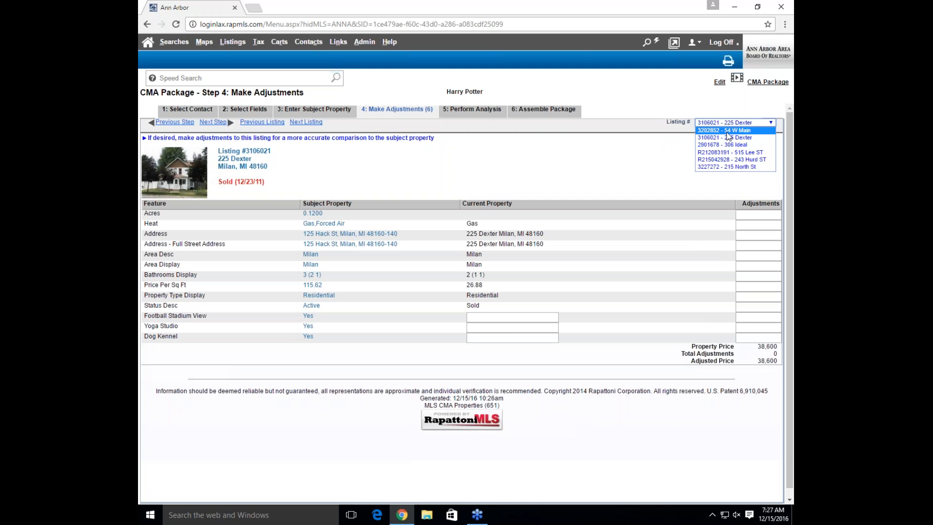
{"action": "left_click", "coordinate": [516, 176]}
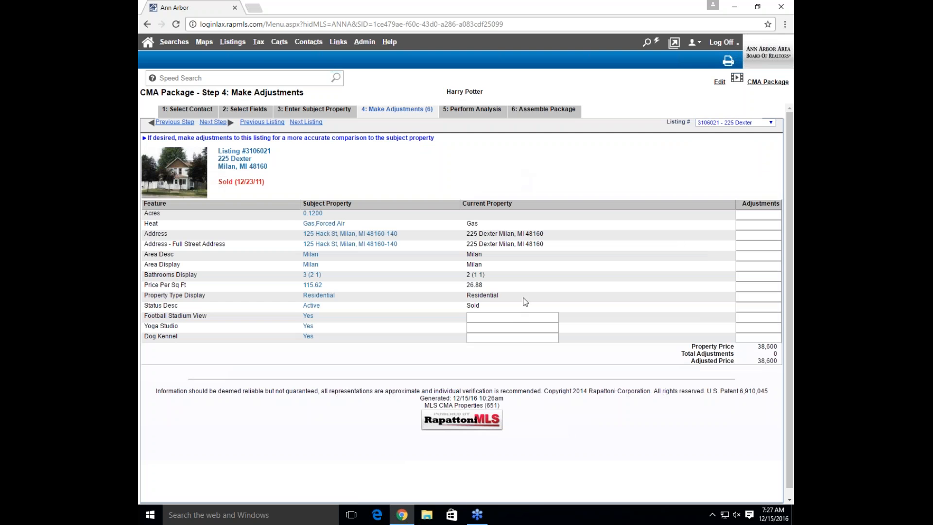
{"action": "left_click", "coordinate": [505, 316]}
{"action": "key", "text": "Tab"}
{"action": "type", "text": "no"}
{"action": "key", "text": "BackSpace"}
{"action": "key", "text": "BackSpace"}
{"action": "type", "text": "-1,000"}
{"action": "key", "text": "Tab"}
Set Yoga Studio and Dog Kennel to No at -1,000 each, re-entering No for Football Stadium View
{"action": "type", "text": "No"}
{"action": "key", "text": "Tab"}
{"action": "type", "text": "-1,000"}
{"action": "key", "text": "Tab"}
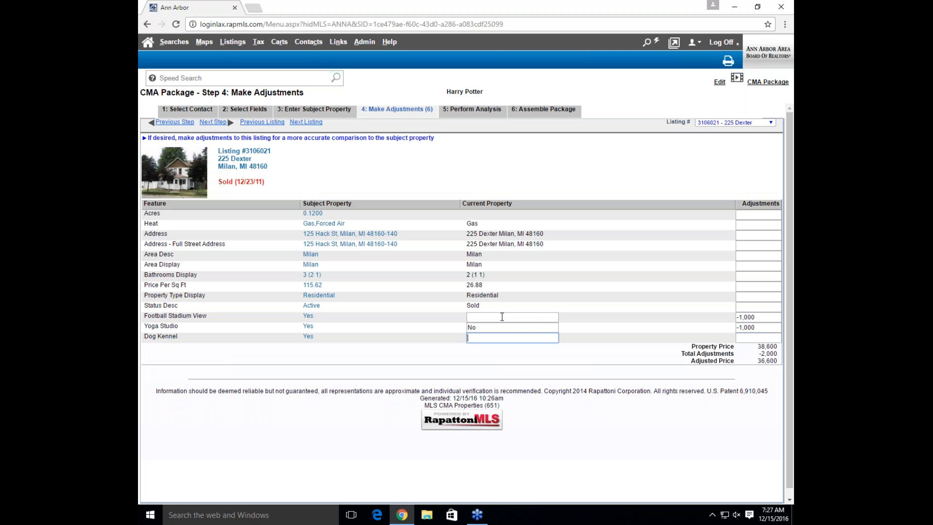
{"action": "type", "text": "No"}
{"action": "key", "text": "Tab"}
{"action": "type", "text": "-1000"}
{"action": "left_click", "coordinate": [501, 317]}
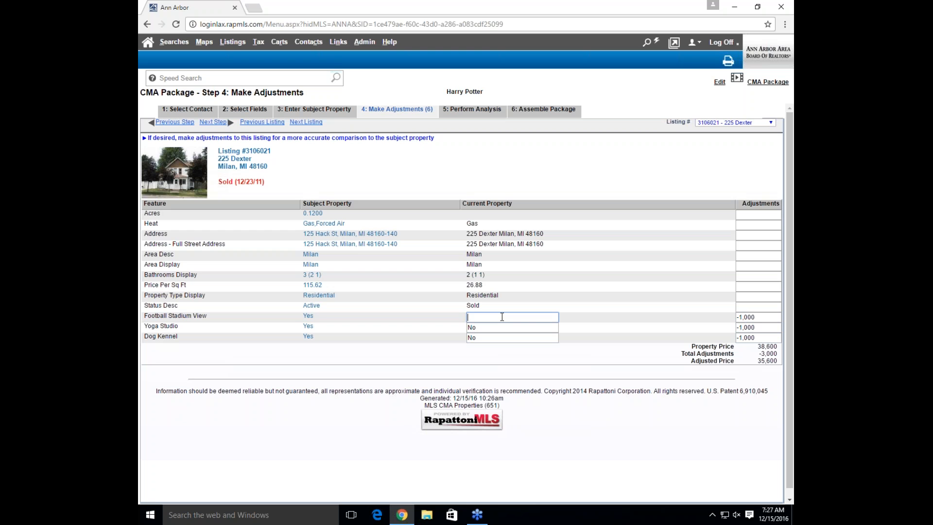
{"action": "type", "text": "No"}
{"action": "left_click", "coordinate": [763, 351]}
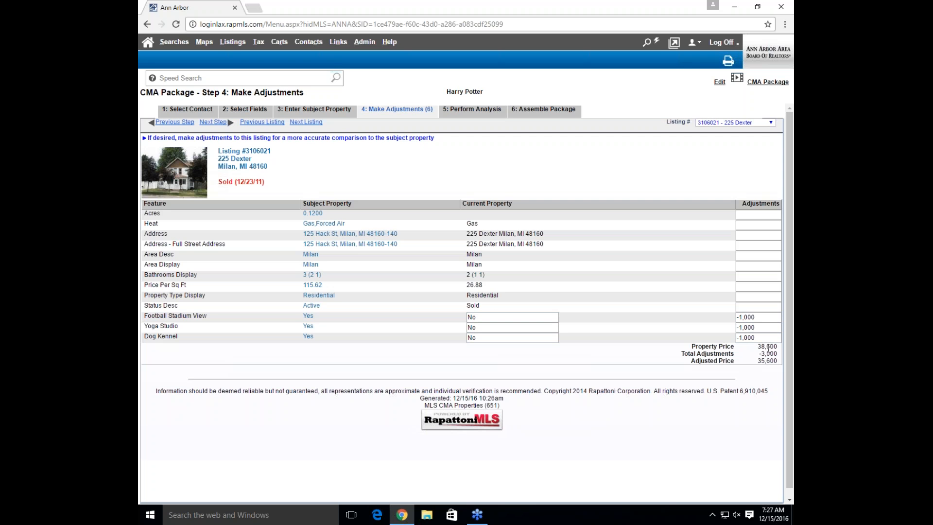
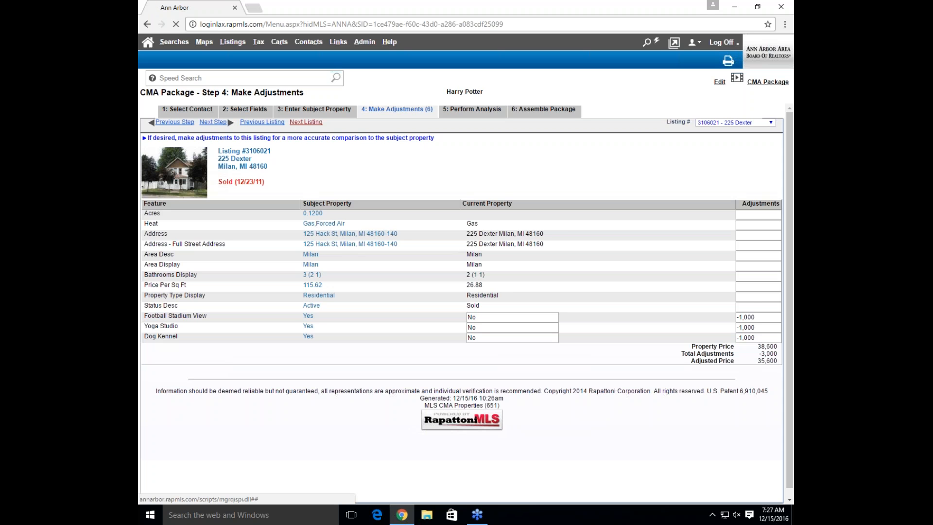
{"action": "left_click", "coordinate": [305, 123]}
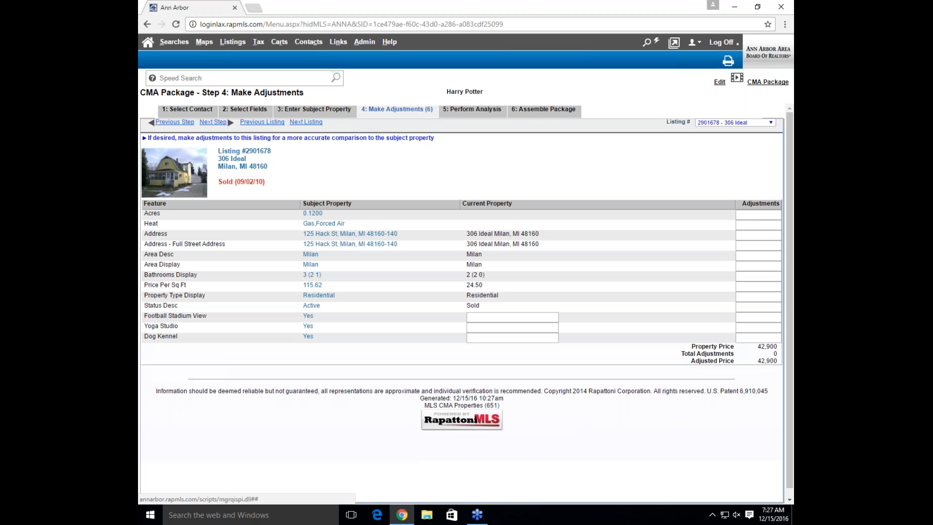
{"action": "left_click", "coordinate": [755, 266]}
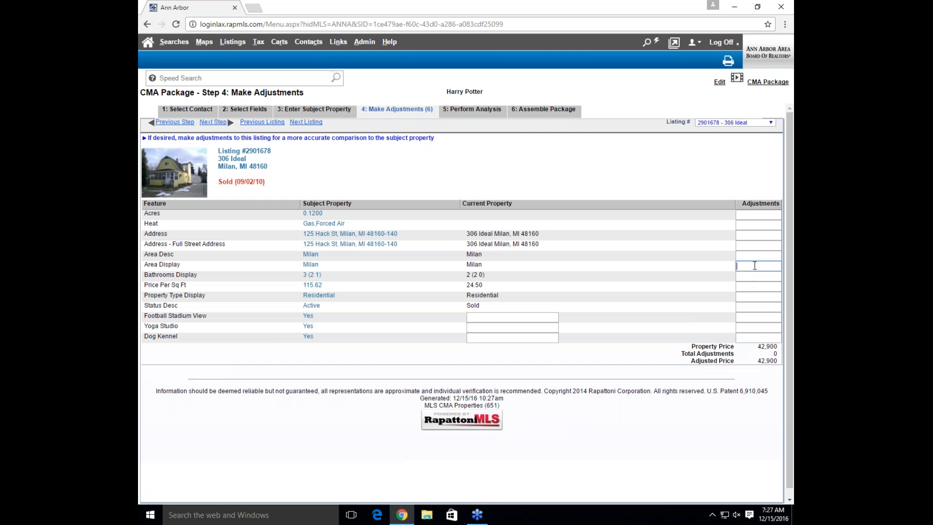
{"action": "left_click", "coordinate": [753, 276]}
{"action": "key", "text": "BackSpace"}
{"action": "type", "text": "+1000"}
{"action": "key", "text": "Tab"}
{"action": "left_click_drag", "start_coordinate": [762, 277], "coordinate": [694, 270]}
{"action": "key", "text": "BackSpace"}
{"action": "left_click", "coordinate": [209, 122]}
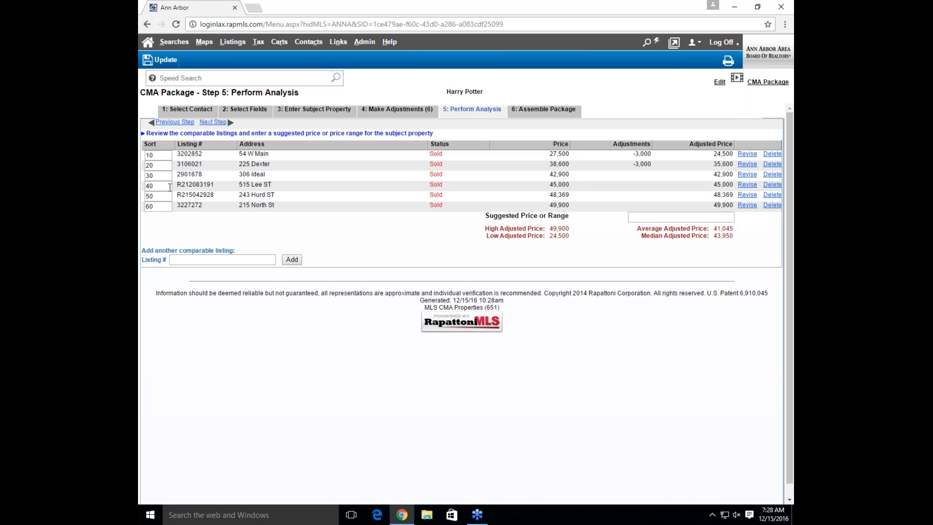
{"action": "left_click", "coordinate": [161, 156]}
{"action": "left_click", "coordinate": [161, 166]}
{"action": "left_click", "coordinate": [162, 175]}
{"action": "left_click_drag", "start_coordinate": [158, 166], "coordinate": [143, 166]}
{"action": "type", "text": "5"}
{"action": "key", "text": "BackSpace"}
{"action": "type", "text": "65"}
{"action": "left_click", "coordinate": [203, 260]}
Enter $41000 - $42000 as the suggested price range and continue to Assemble Package
{"action": "left_click", "coordinate": [661, 219]}
{"action": "type", "text": "$4100"}
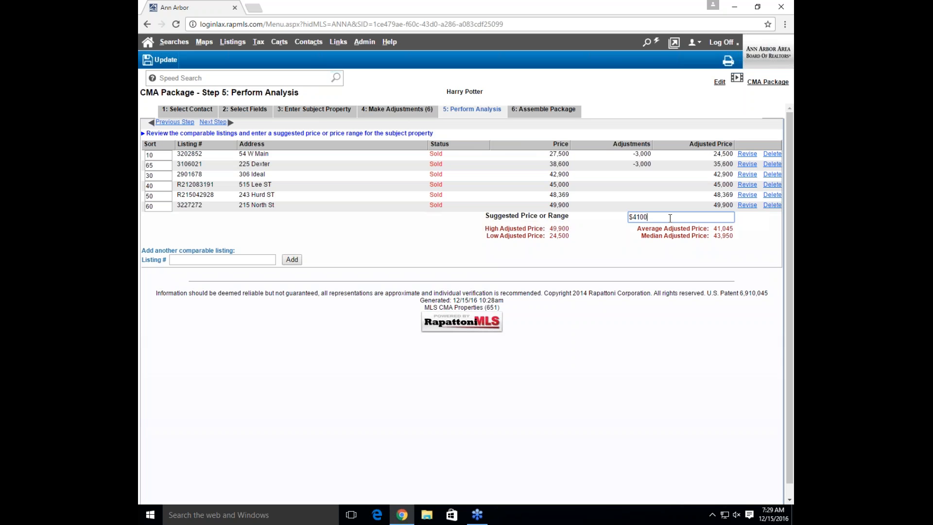
{"action": "type", "text": "0 - $42000"}
{"action": "left_click", "coordinate": [217, 124]}
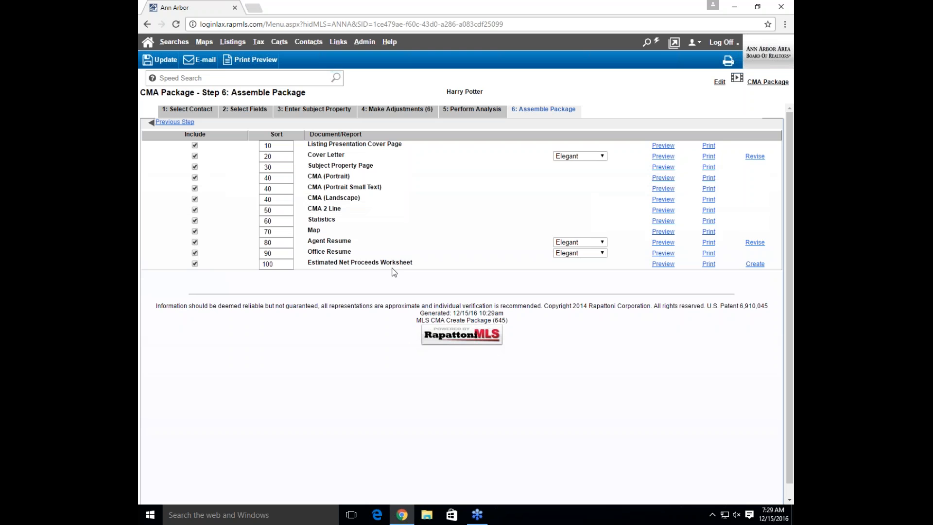
Uncheck Include for the Estimated Net Proceeds Worksheet
{"action": "left_click", "coordinate": [195, 264]}
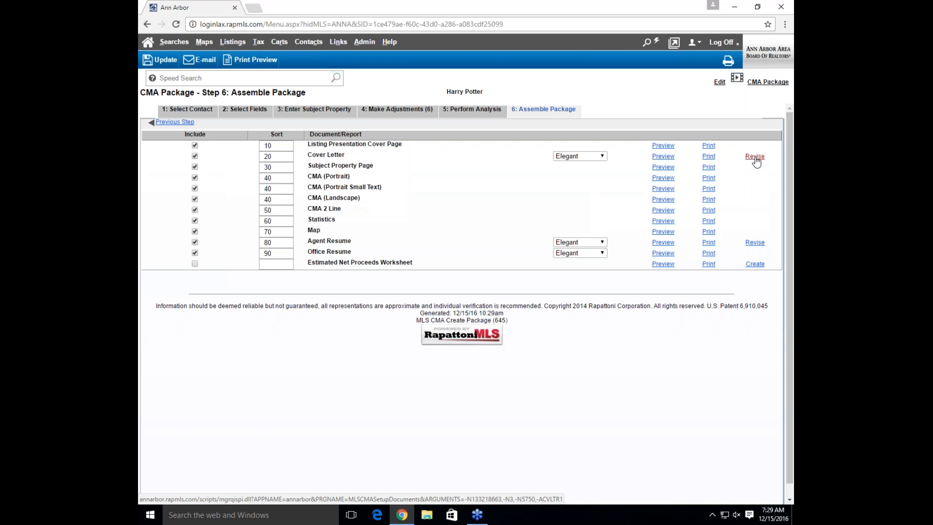
Open the cover letter for revision and check the contact, address and 'Dear Harry Potter' salutation
{"action": "left_click", "coordinate": [755, 158]}
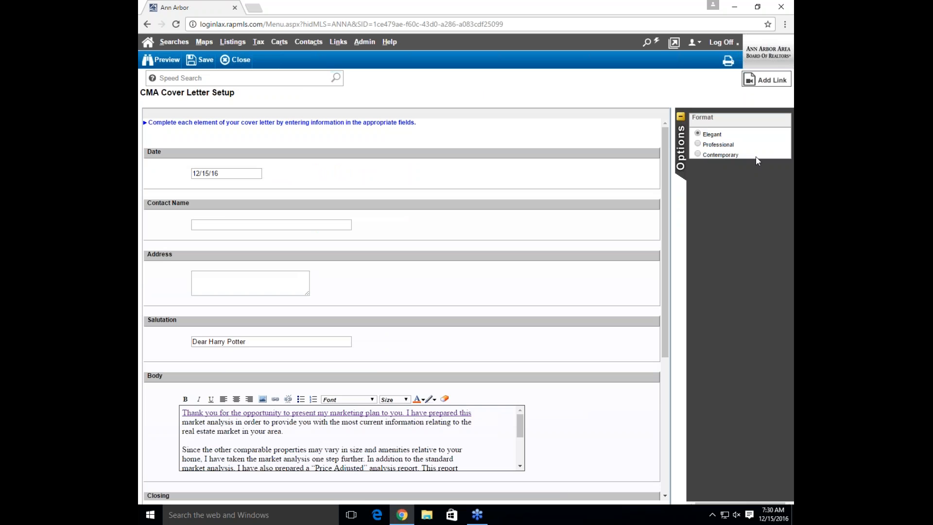
{"action": "left_click", "coordinate": [345, 225]}
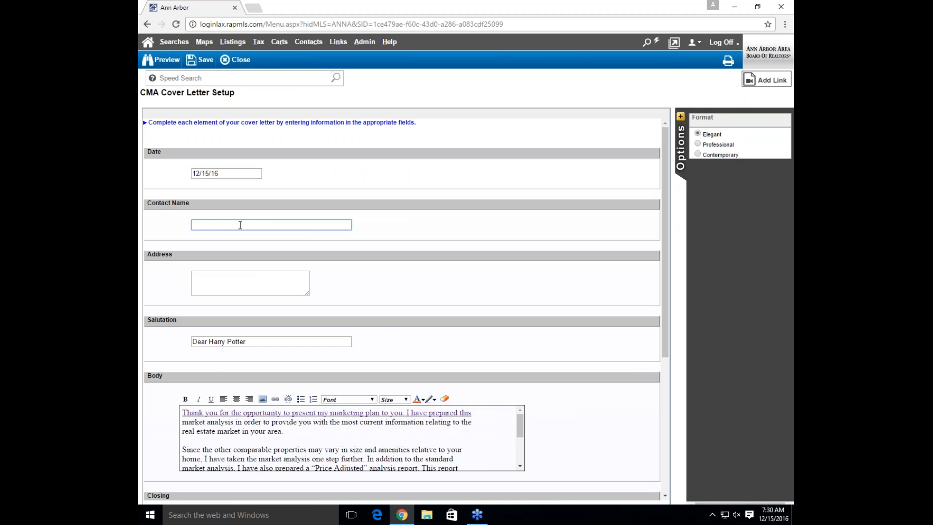
{"action": "left_click", "coordinate": [236, 278]}
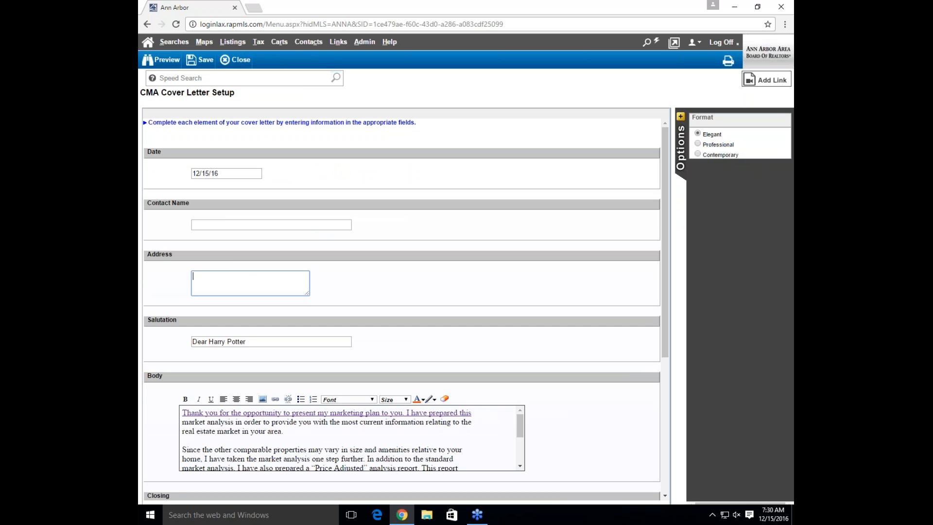
{"action": "left_click", "coordinate": [249, 339]}
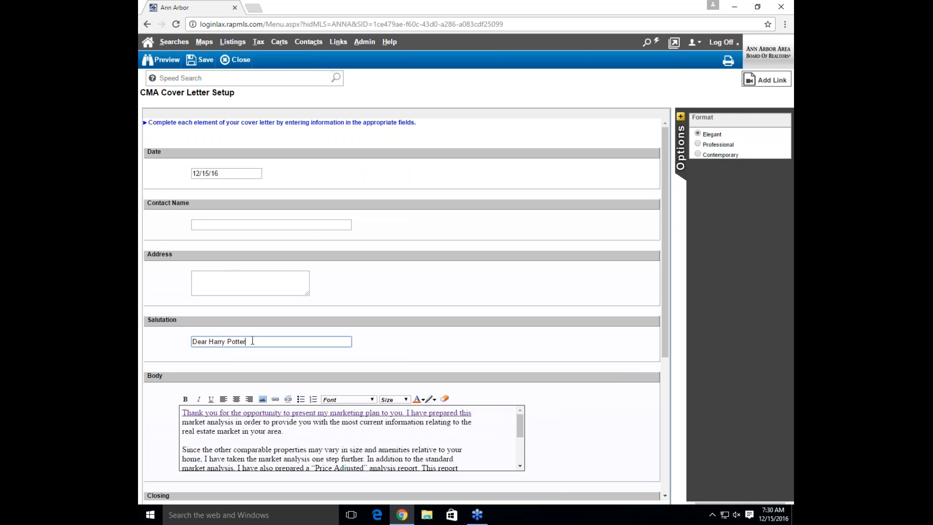
{"action": "left_click_drag", "start_coordinate": [277, 342], "coordinate": [189, 335]}
{"action": "left_click", "coordinate": [409, 313]}
{"action": "scroll", "coordinate": [409, 313], "scroll_direction": "down", "scroll_amount": 1}
{"action": "scroll", "coordinate": [411, 317], "scroll_direction": "down", "scroll_amount": 8}
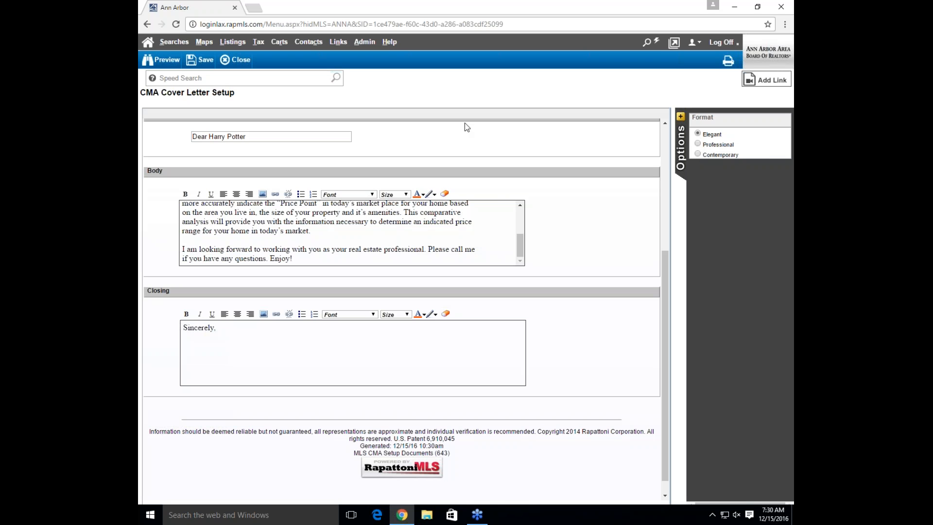
Preview the cover letter, then return to its setup and save it
{"action": "left_click", "coordinate": [157, 66]}
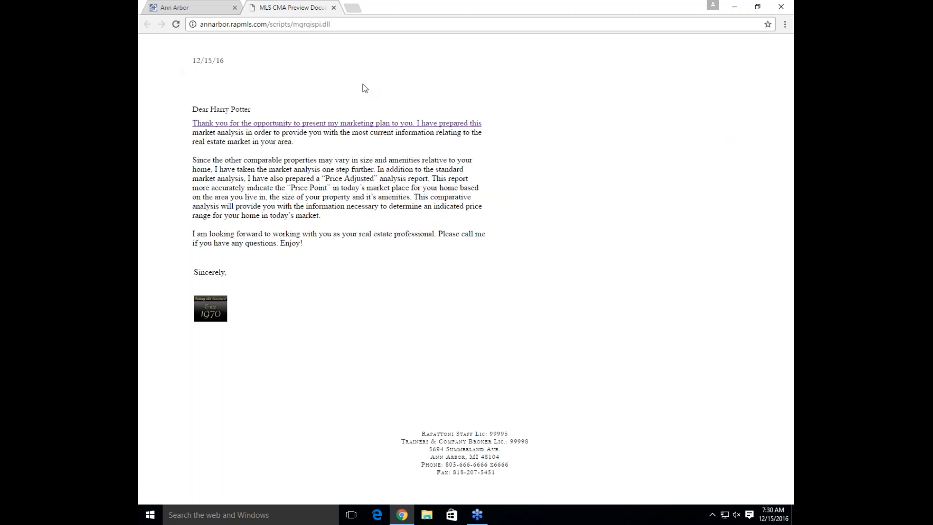
{"action": "left_click", "coordinate": [176, 7]}
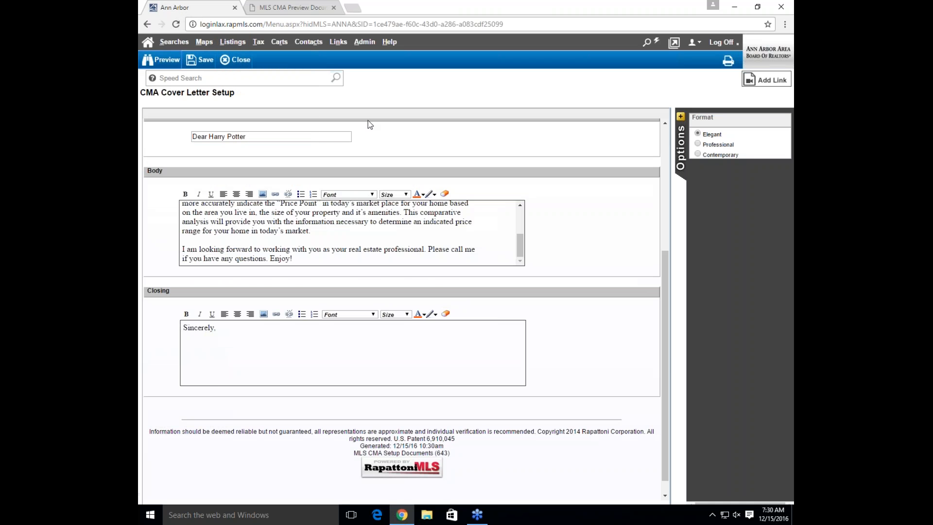
{"action": "scroll", "coordinate": [368, 125], "scroll_direction": "up", "scroll_amount": 4}
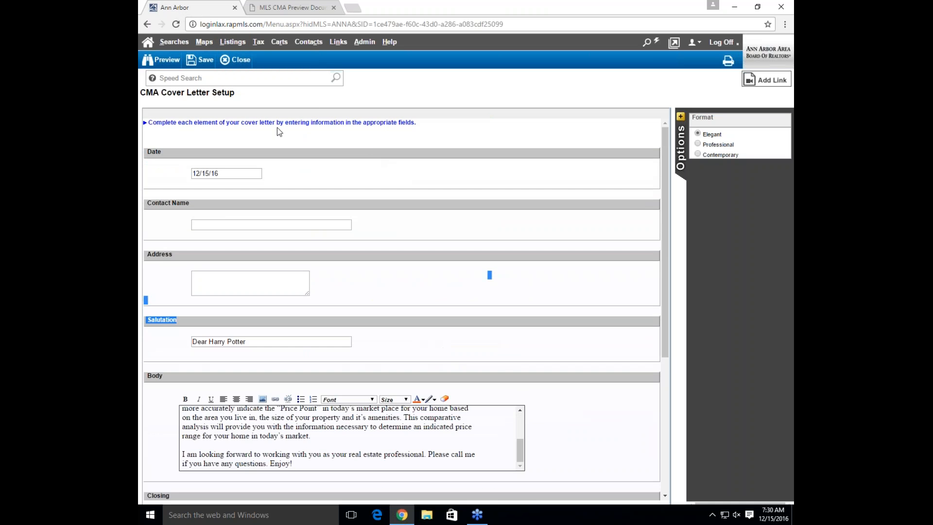
{"action": "left_click", "coordinate": [277, 127]}
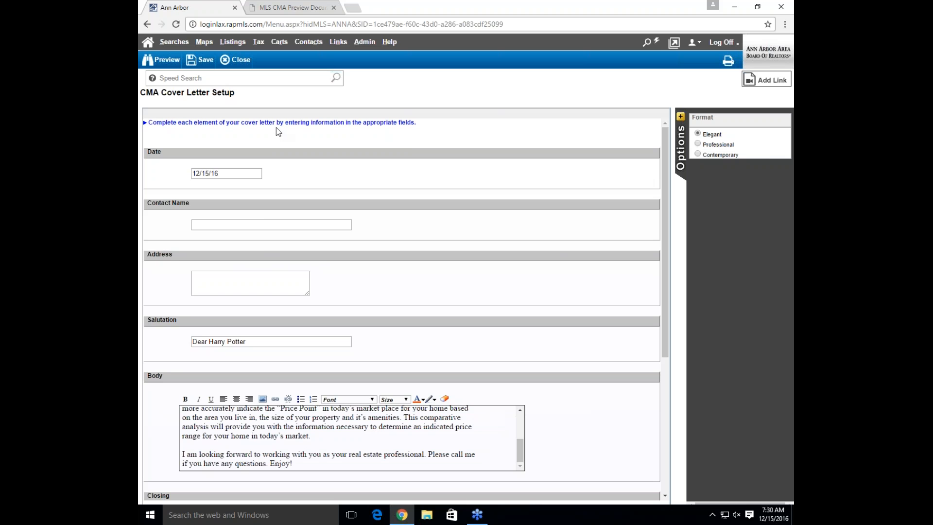
{"action": "left_click", "coordinate": [201, 59]}
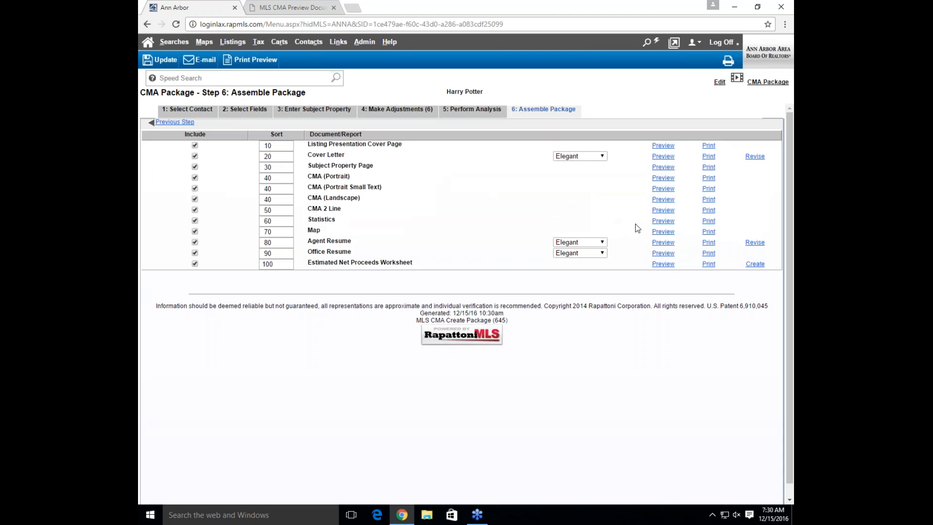
Set the agent resume format to Professional, preview it, and save
{"action": "left_click", "coordinate": [755, 243]}
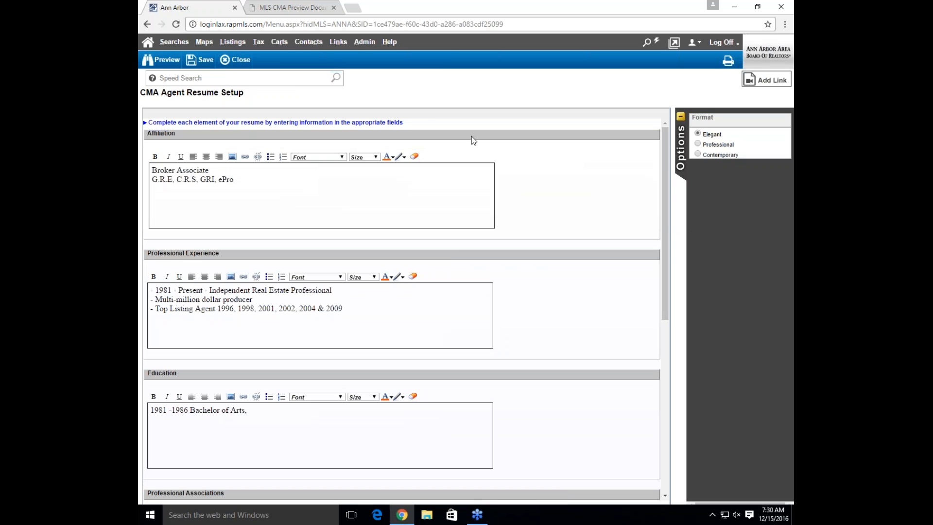
{"action": "left_click", "coordinate": [364, 42]}
{"action": "left_click_drag", "start_coordinate": [662, 235], "coordinate": [661, 209]}
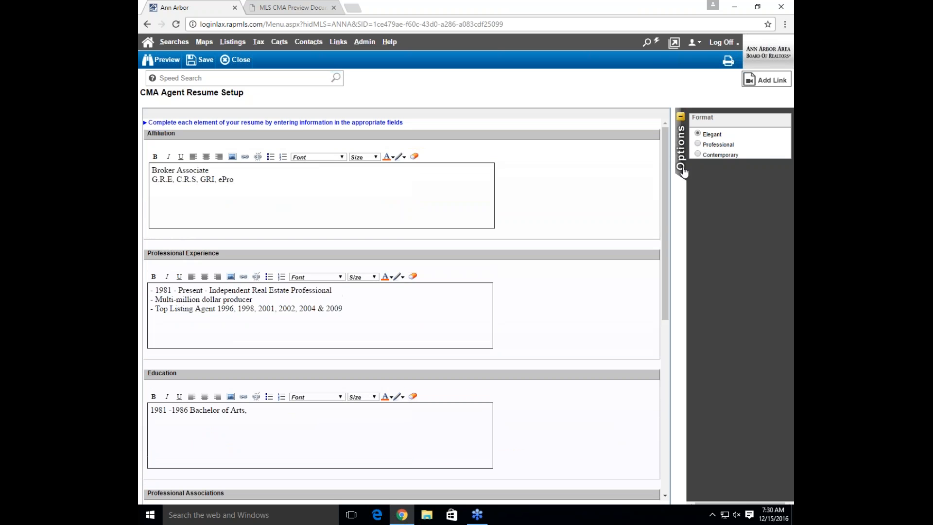
{"action": "left_click", "coordinate": [698, 144]}
{"action": "left_click", "coordinate": [157, 63]}
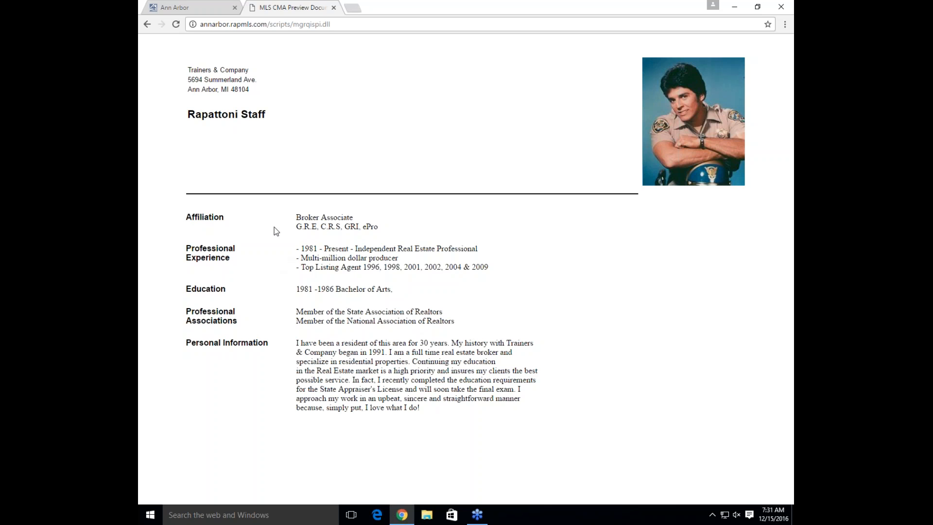
{"action": "left_click", "coordinate": [333, 8]}
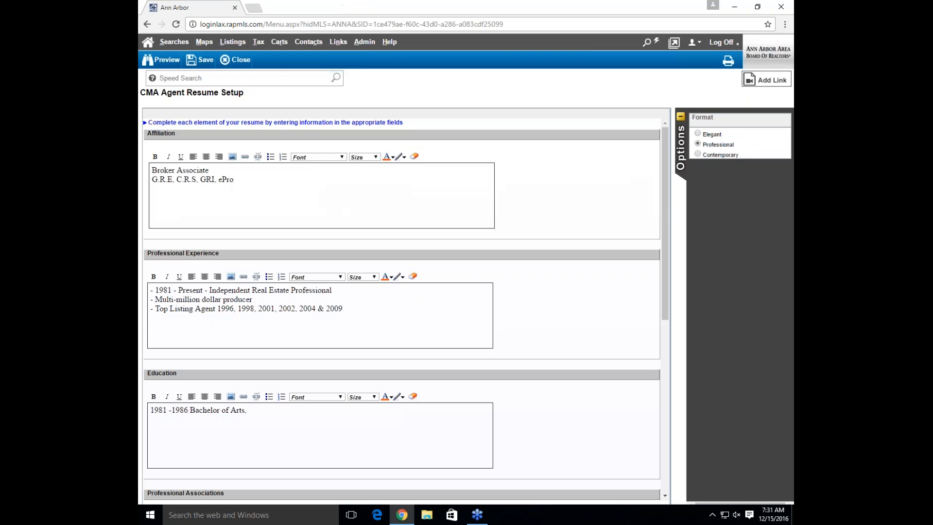
{"action": "left_click", "coordinate": [198, 63]}
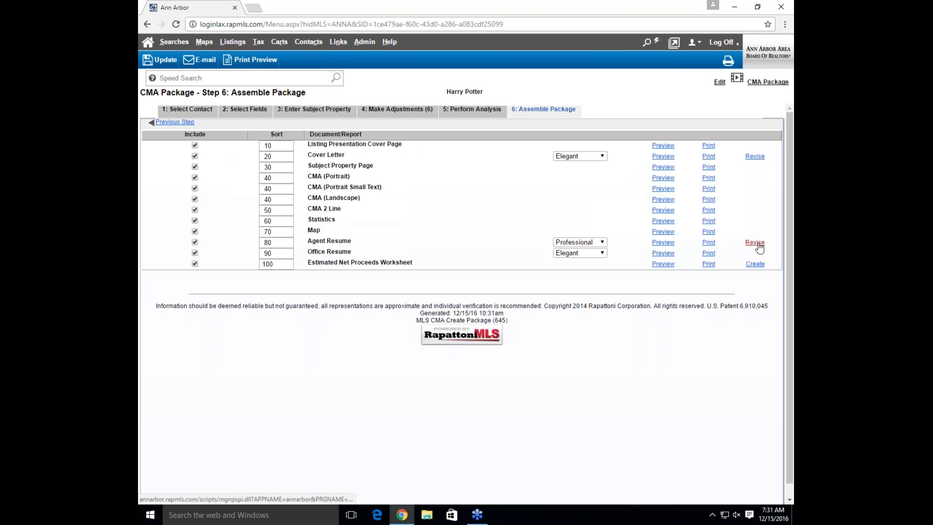
Leave the agent resume unchanged and set the office resume format to Contemporary
{"action": "left_click", "coordinate": [758, 246]}
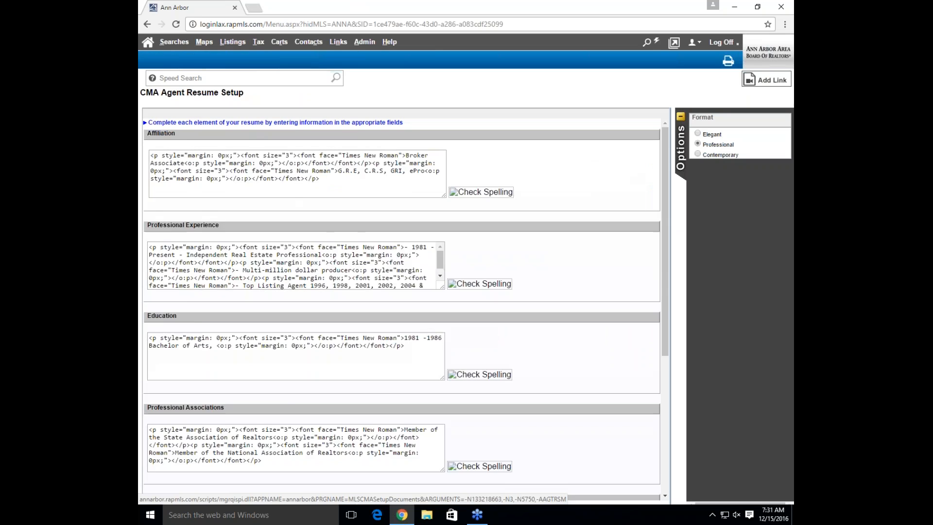
{"action": "left_click", "coordinate": [239, 67]}
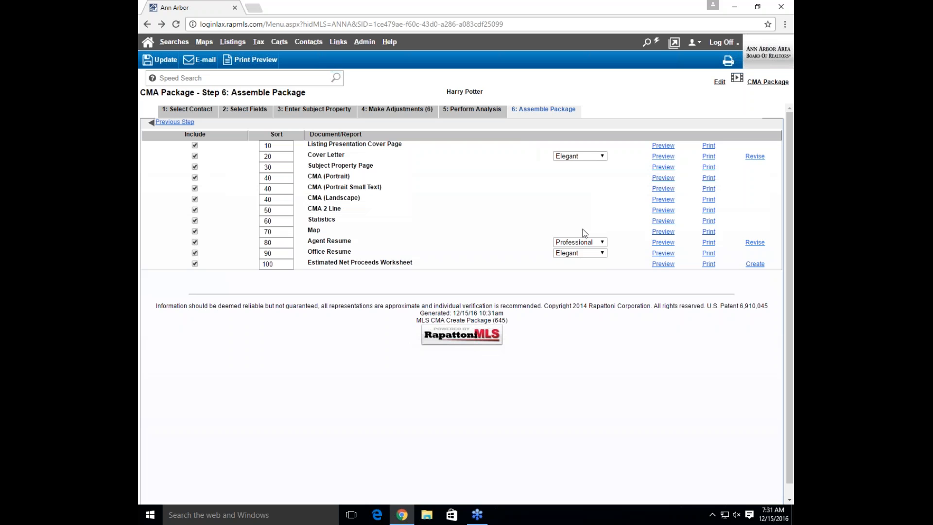
{"action": "left_click", "coordinate": [584, 256]}
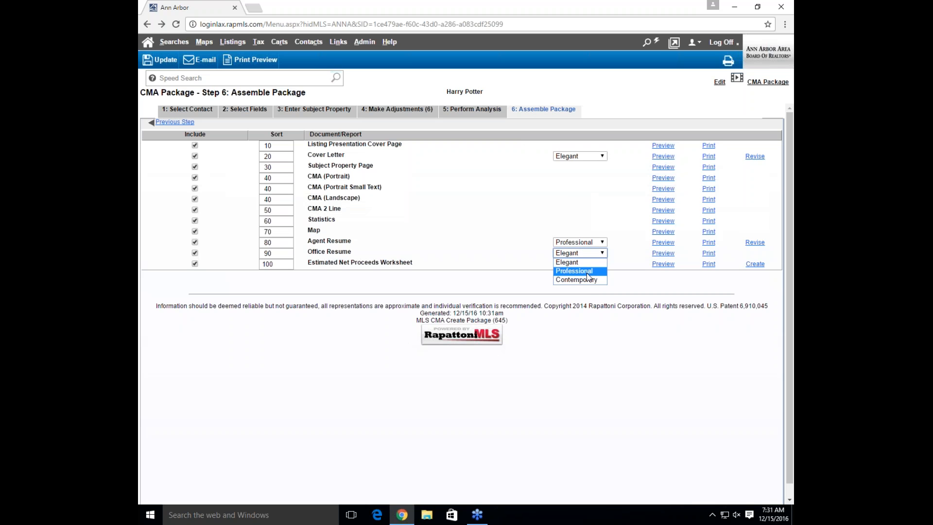
{"action": "left_click", "coordinate": [587, 279]}
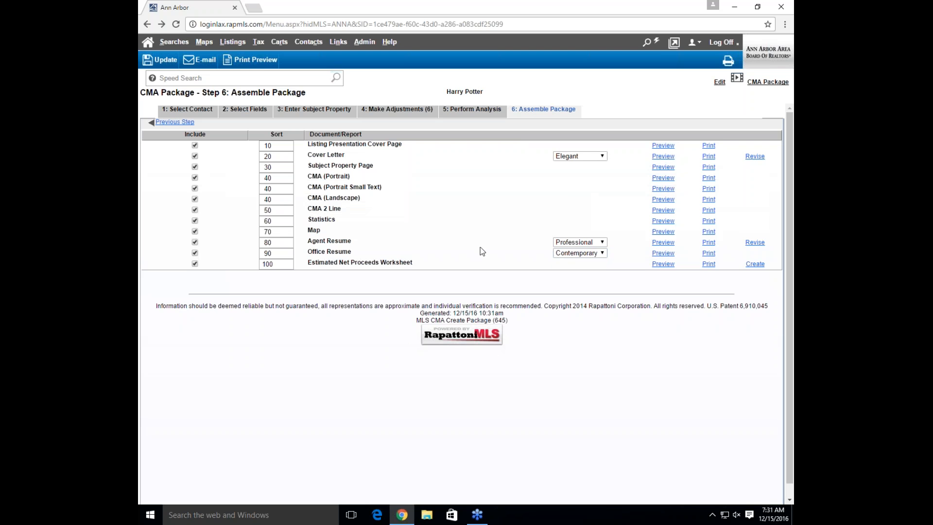
Change the Cover Letter sort from 20 to 5 and exclude the Estimated Net Proceeds Worksheet
{"action": "left_click", "coordinate": [286, 157]}
{"action": "left_click_drag", "start_coordinate": [287, 157], "coordinate": [255, 155]}
{"action": "key", "text": "BackSpace"}
{"action": "type", "text": "5"}
{"action": "left_click_drag", "start_coordinate": [361, 152], "coordinate": [353, 149]}
{"action": "left_click", "coordinate": [194, 265]}
Preview the assembled CMA package and scroll through its resumes, statistics and charts
{"action": "left_click", "coordinate": [253, 66]}
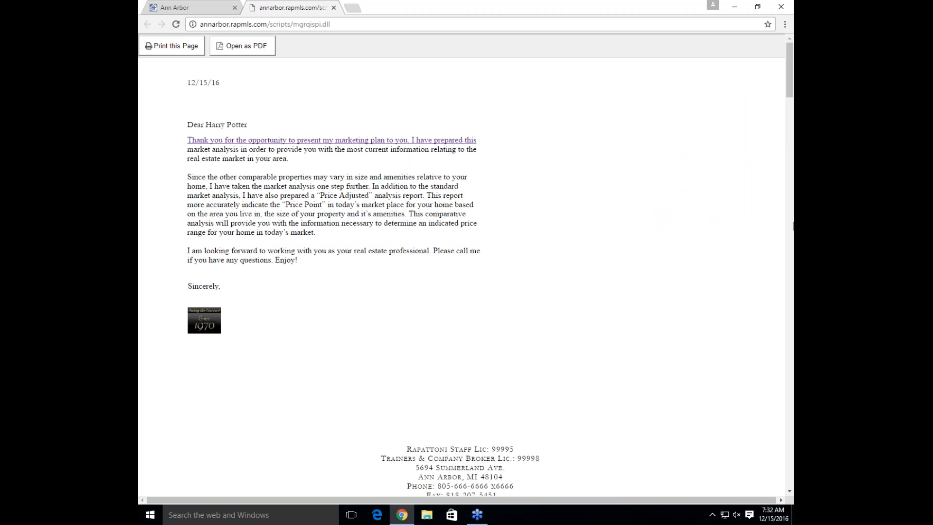
{"action": "scroll", "coordinate": [706, 220], "scroll_direction": "down", "scroll_amount": 2}
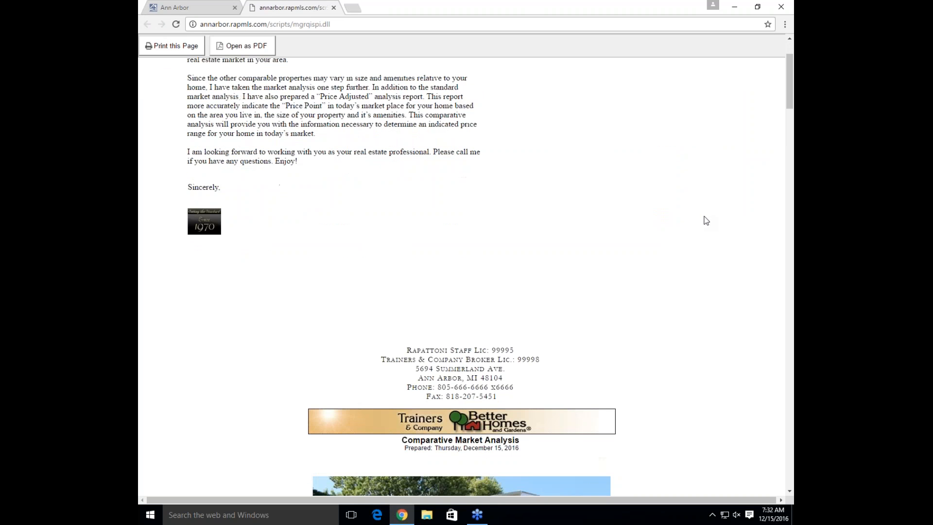
{"action": "scroll", "coordinate": [705, 220], "scroll_direction": "down", "scroll_amount": 6}
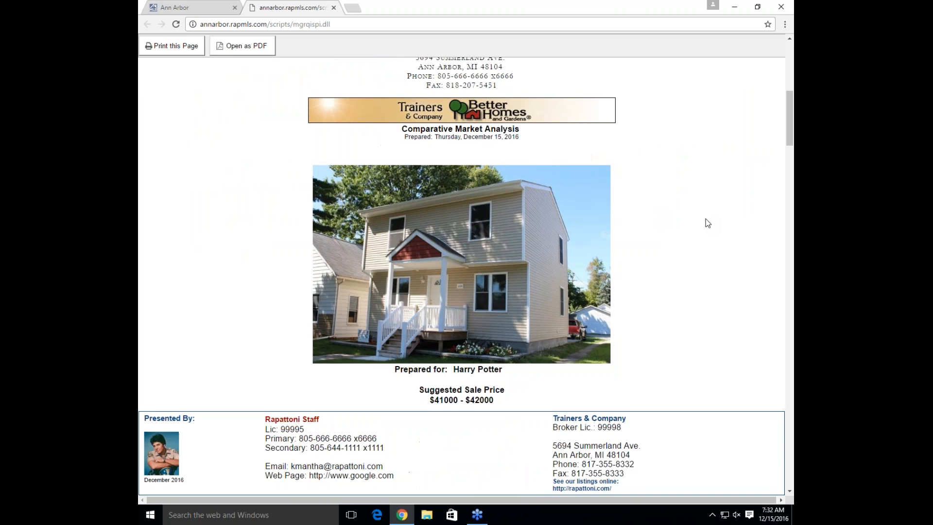
{"action": "scroll", "coordinate": [707, 222], "scroll_direction": "down", "scroll_amount": 5}
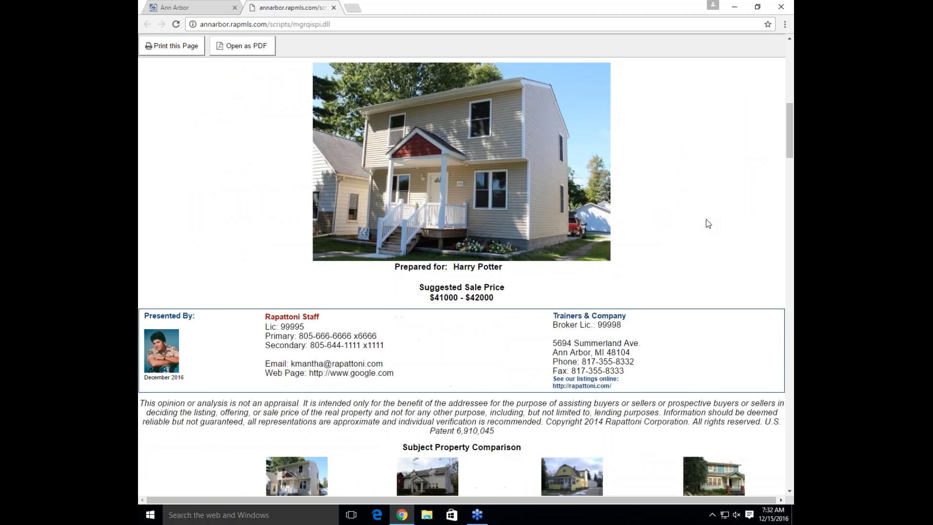
{"action": "scroll", "coordinate": [706, 224], "scroll_direction": "down", "scroll_amount": 3}
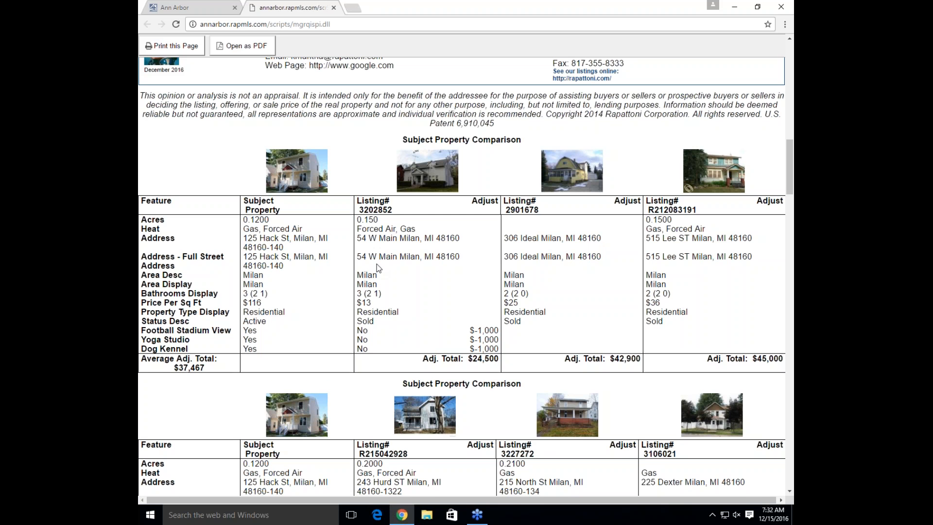
{"action": "scroll", "coordinate": [378, 267], "scroll_direction": "down", "scroll_amount": 3}
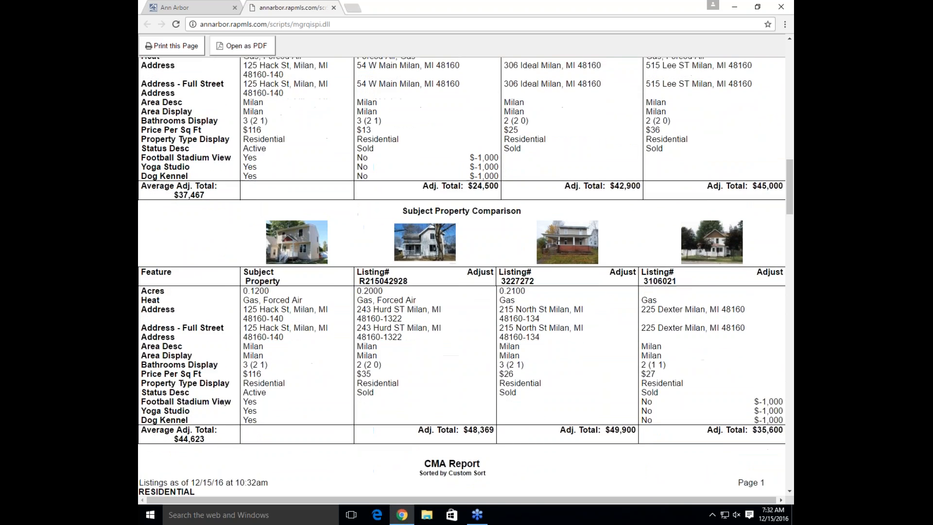
{"action": "scroll", "coordinate": [381, 262], "scroll_direction": "down", "scroll_amount": 4}
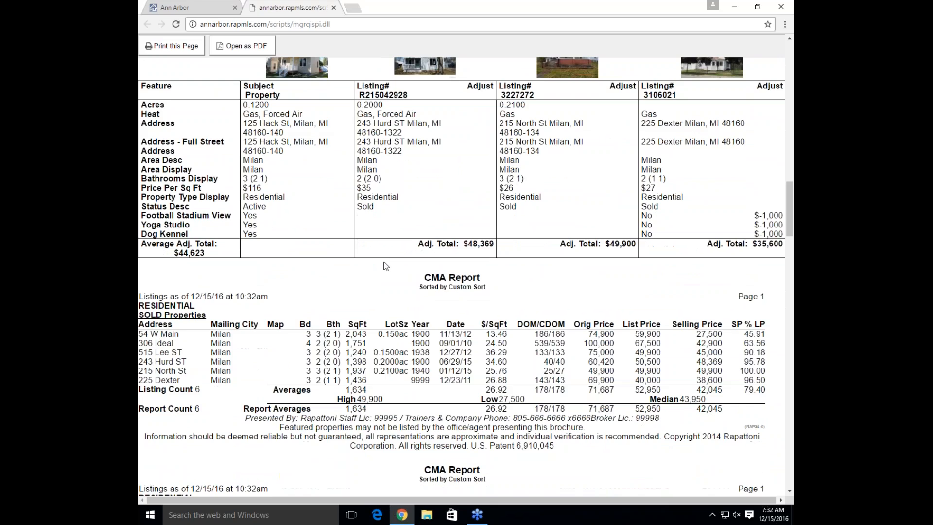
{"action": "scroll", "coordinate": [385, 266], "scroll_direction": "down", "scroll_amount": 3}
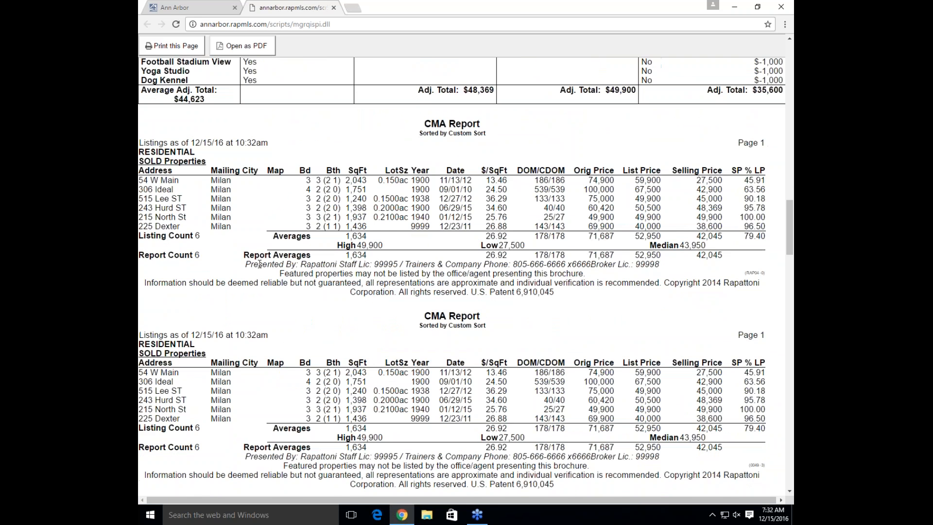
{"action": "scroll", "coordinate": [259, 265], "scroll_direction": "down", "scroll_amount": 1}
{"action": "scroll", "coordinate": [327, 300], "scroll_direction": "down", "scroll_amount": 1}
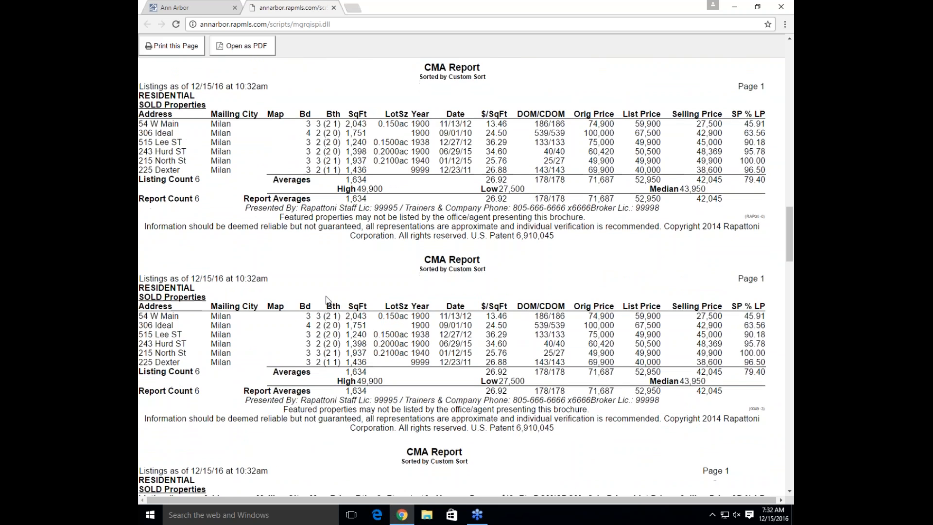
{"action": "scroll", "coordinate": [327, 299], "scroll_direction": "down", "scroll_amount": 1}
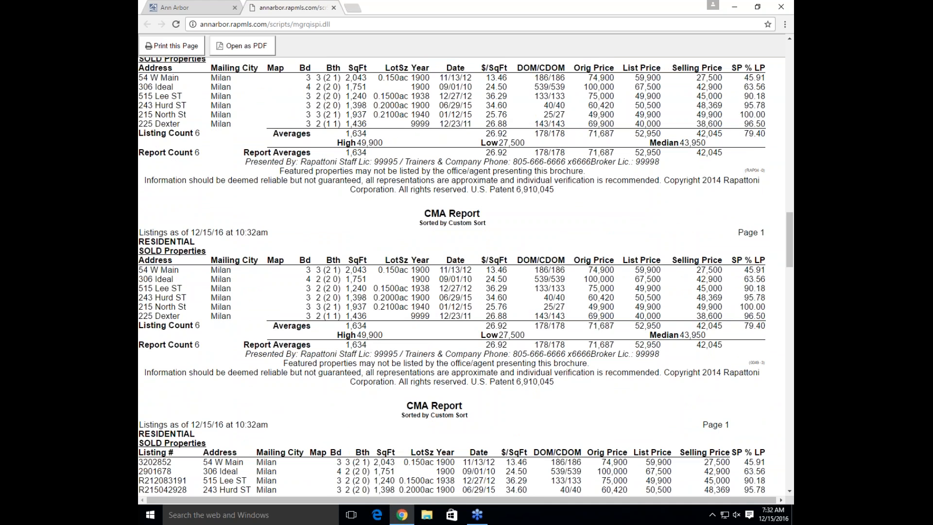
{"action": "scroll", "coordinate": [327, 300], "scroll_direction": "down", "scroll_amount": 2}
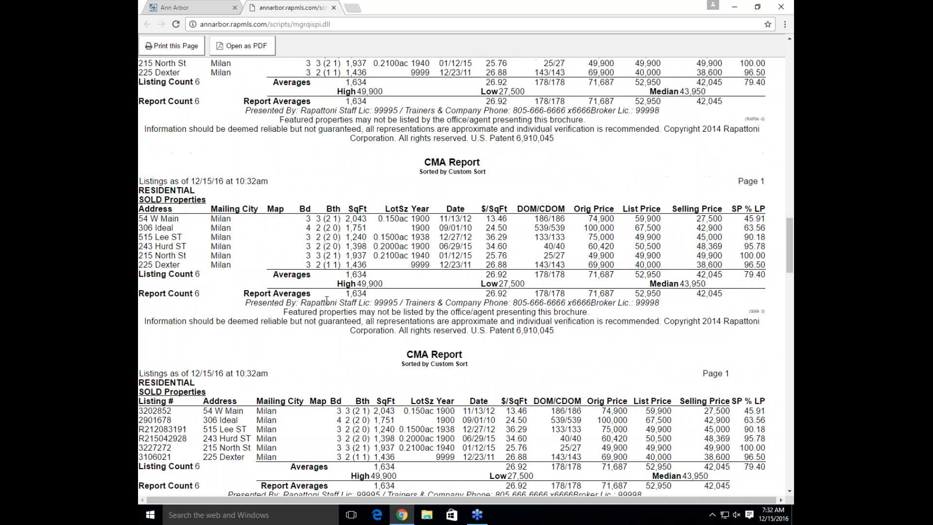
{"action": "scroll", "coordinate": [327, 308], "scroll_direction": "down", "scroll_amount": 4}
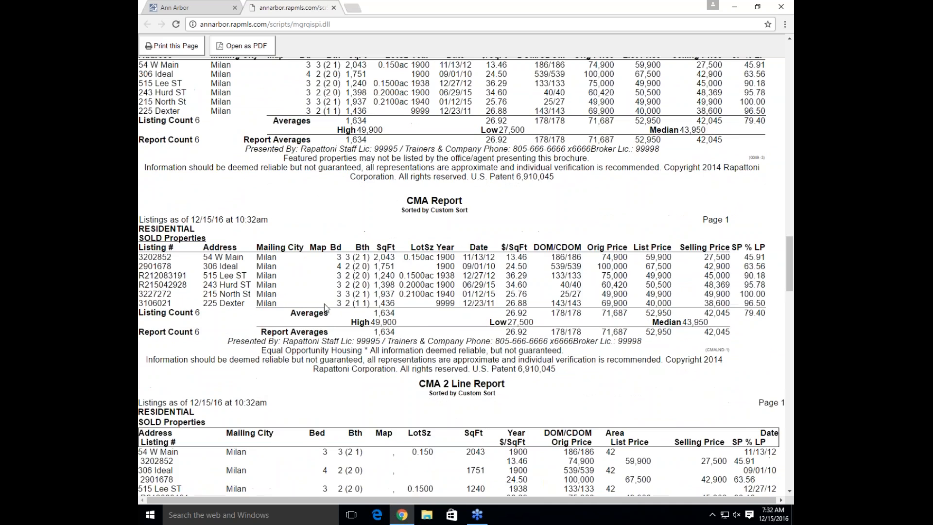
{"action": "scroll", "coordinate": [448, 73], "scroll_direction": "down", "scroll_amount": 3}
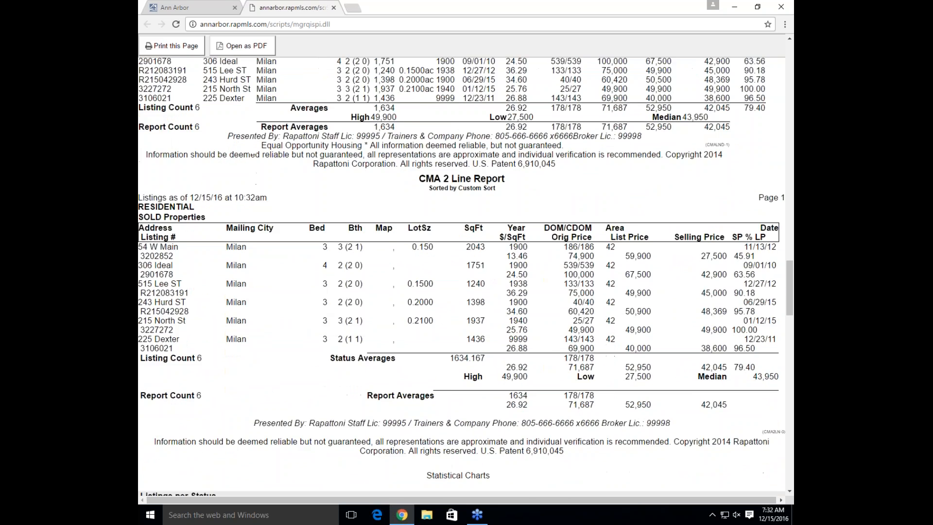
{"action": "scroll", "coordinate": [461, 276], "scroll_direction": "down", "scroll_amount": 2}
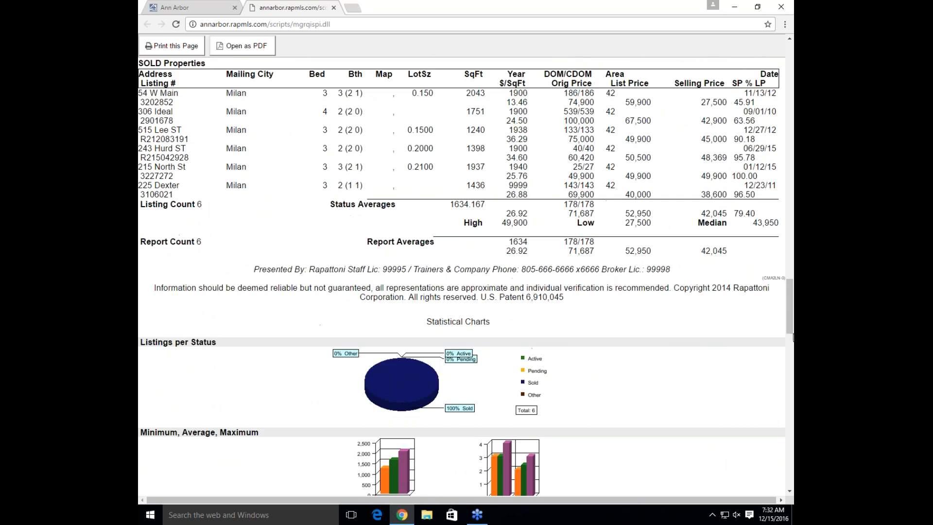
Inspect the comparables map pins, then return to the Assemble Package step
{"action": "left_click_drag", "start_coordinate": [790, 333], "coordinate": [790, 412]}
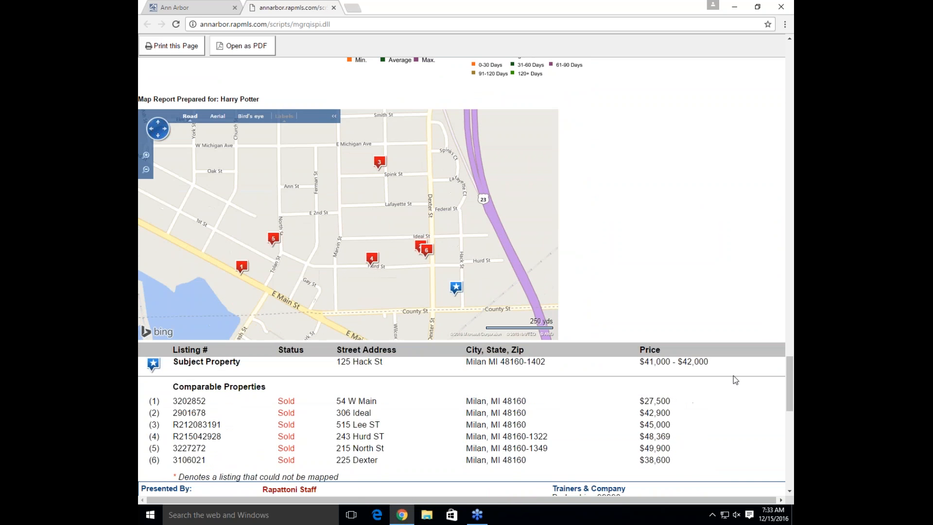
{"action": "mouse_move", "coordinate": [456, 291]}
{"action": "mouse_move", "coordinate": [273, 248]}
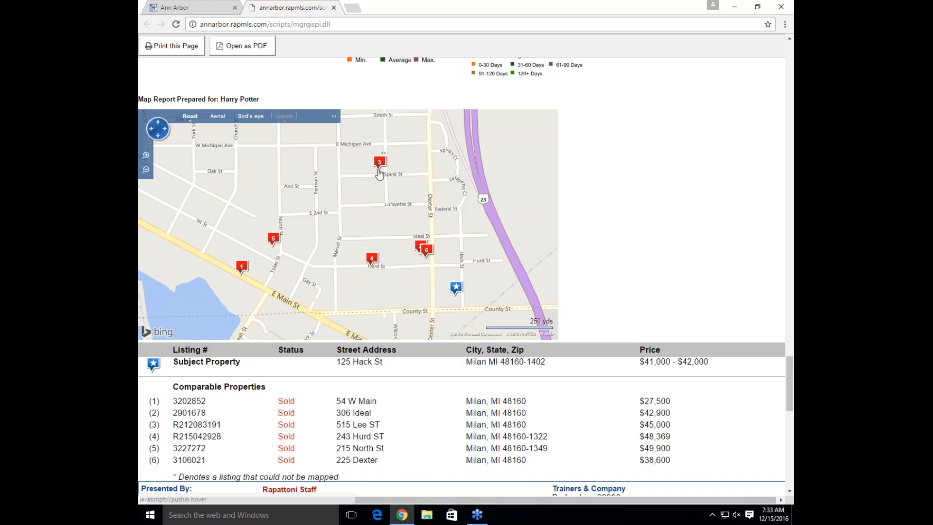
{"action": "mouse_move", "coordinate": [379, 173]}
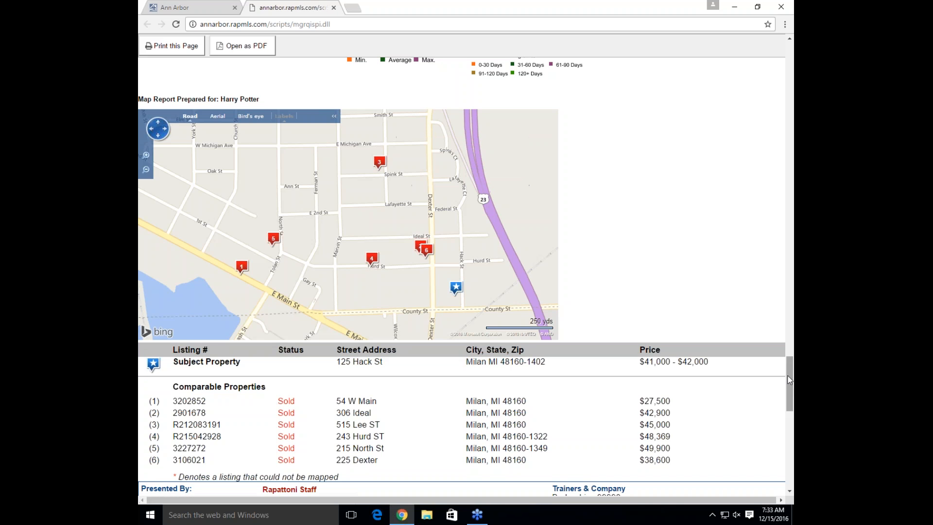
{"action": "left_click_drag", "start_coordinate": [787, 376], "coordinate": [783, 306]}
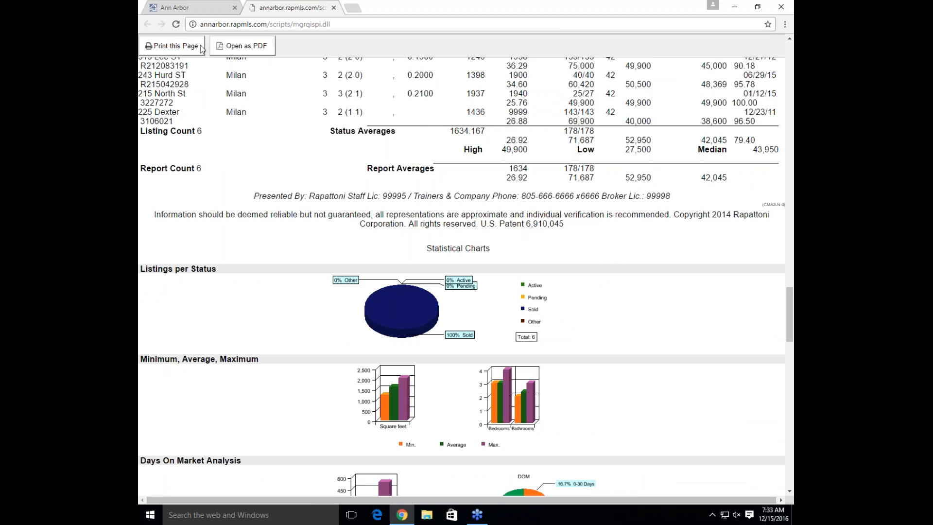
{"action": "left_click", "coordinate": [186, 7]}
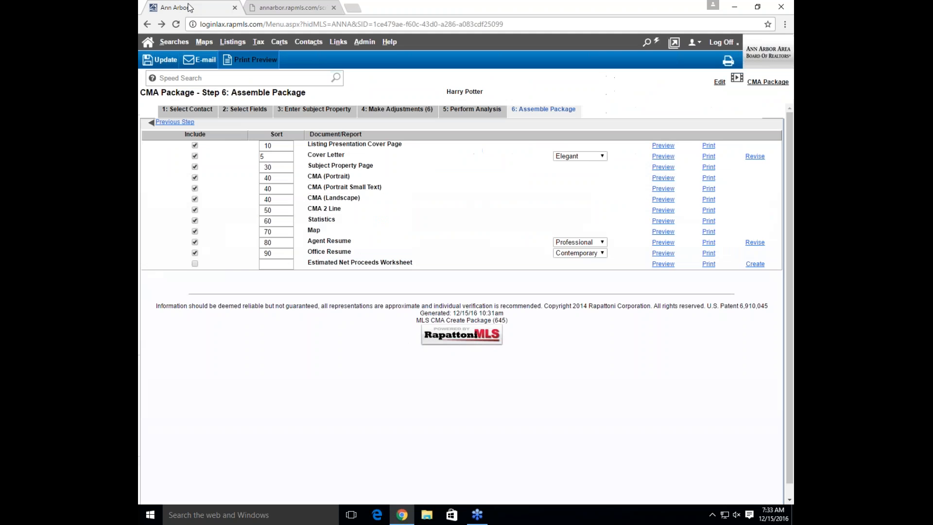
{"action": "left_click", "coordinate": [202, 62]}
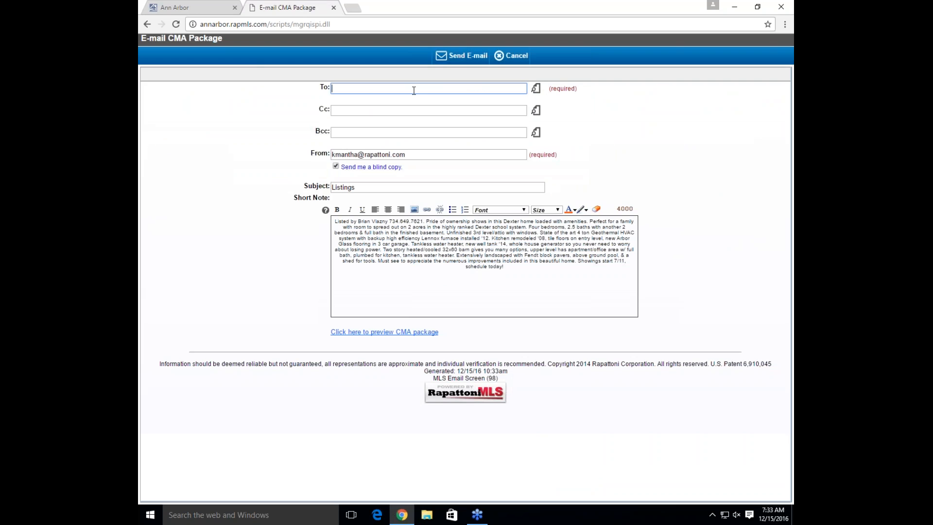
{"action": "left_click", "coordinate": [790, 153]}
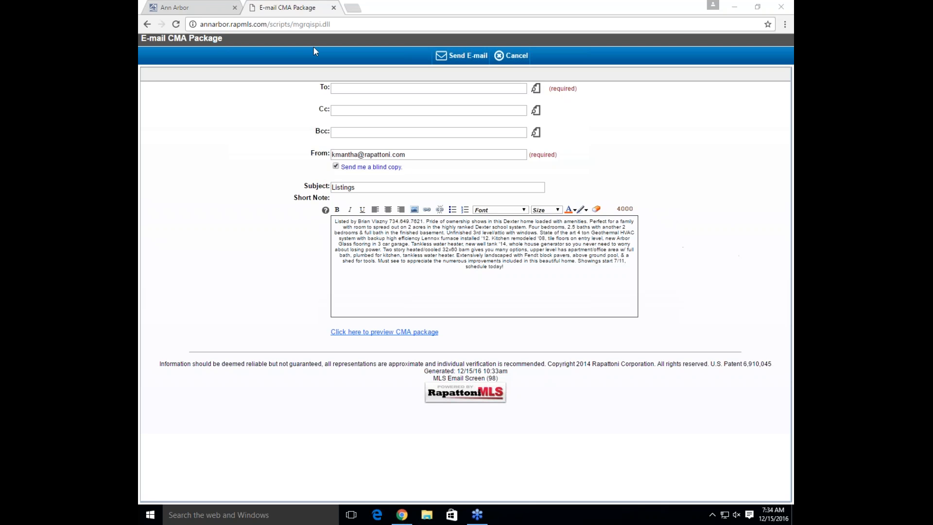
{"action": "left_click", "coordinate": [333, 8]}
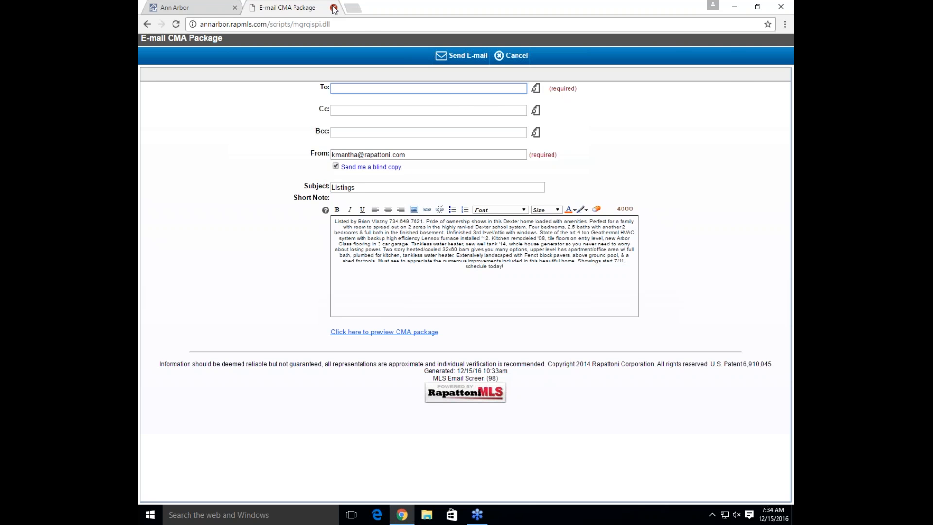
{"action": "left_click", "coordinate": [334, 7]}
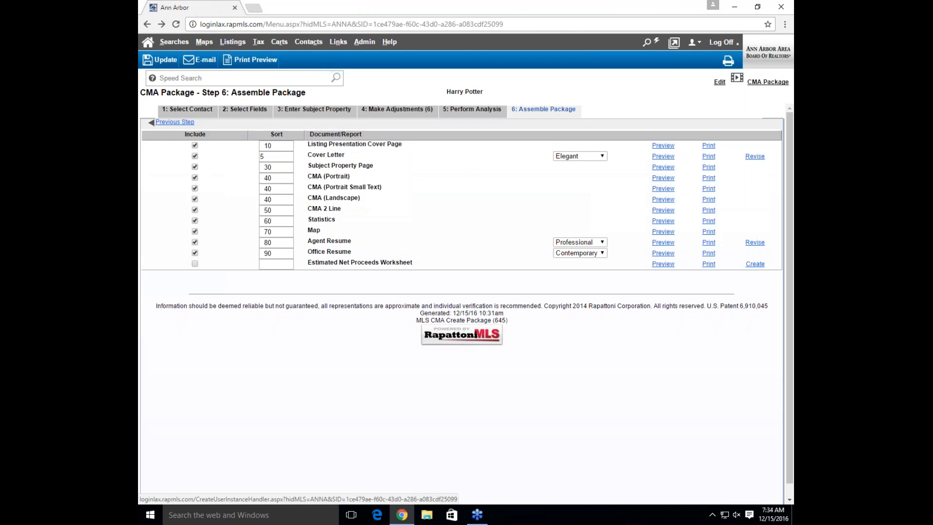
In a new MLS tab, open a contact's saved CMA from the Contacts/Prospects list
{"action": "left_click", "coordinate": [670, 41]}
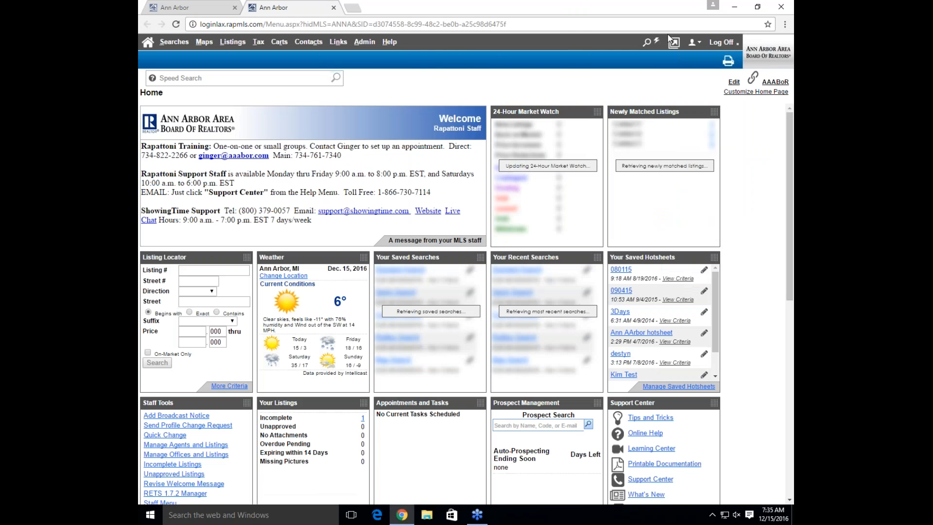
{"action": "left_click", "coordinate": [308, 43]}
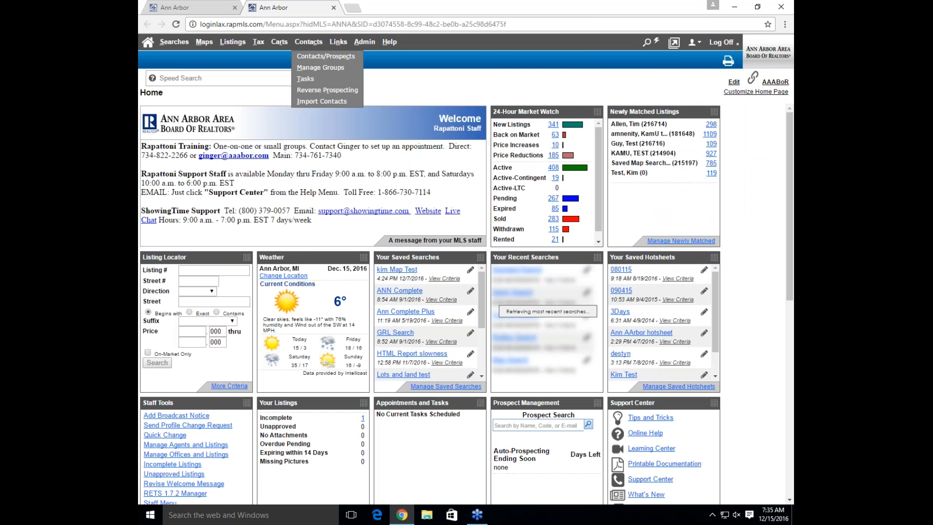
{"action": "left_click", "coordinate": [308, 53]}
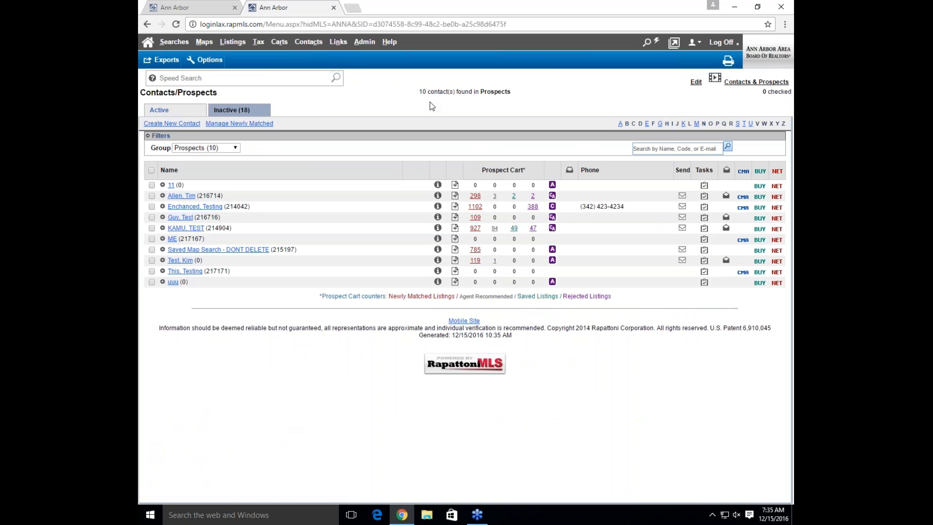
{"action": "left_click", "coordinate": [742, 197]}
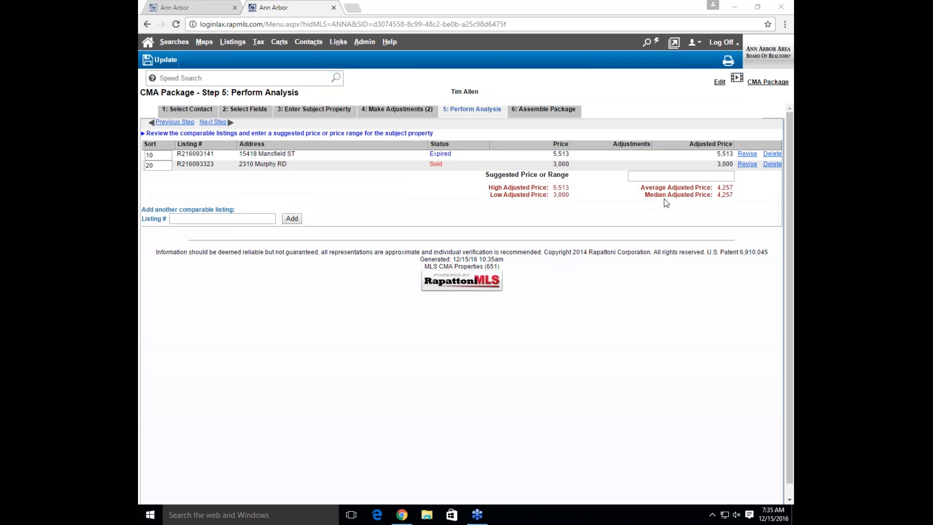
Back in the client's CMA, go through Make Adjustments to Assemble Package and open Print Preview
{"action": "left_click", "coordinate": [188, 6]}
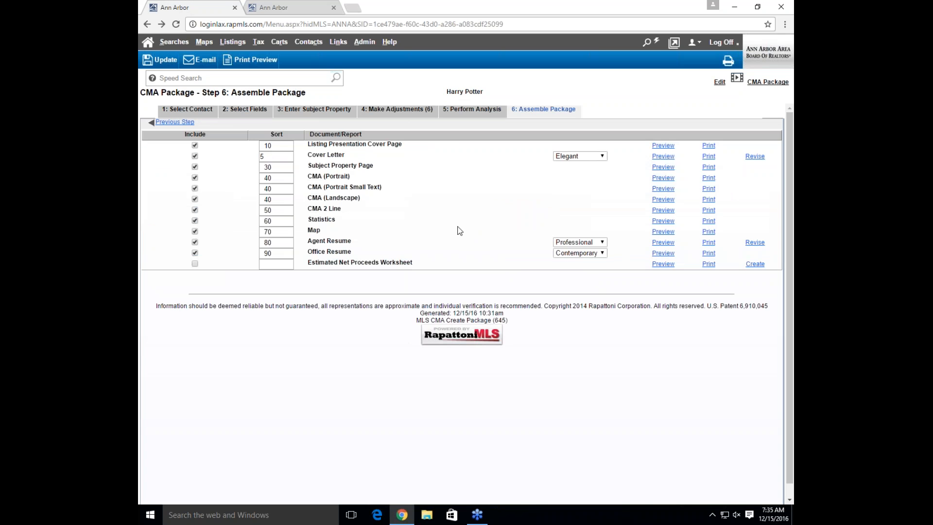
{"action": "left_click", "coordinate": [407, 115]}
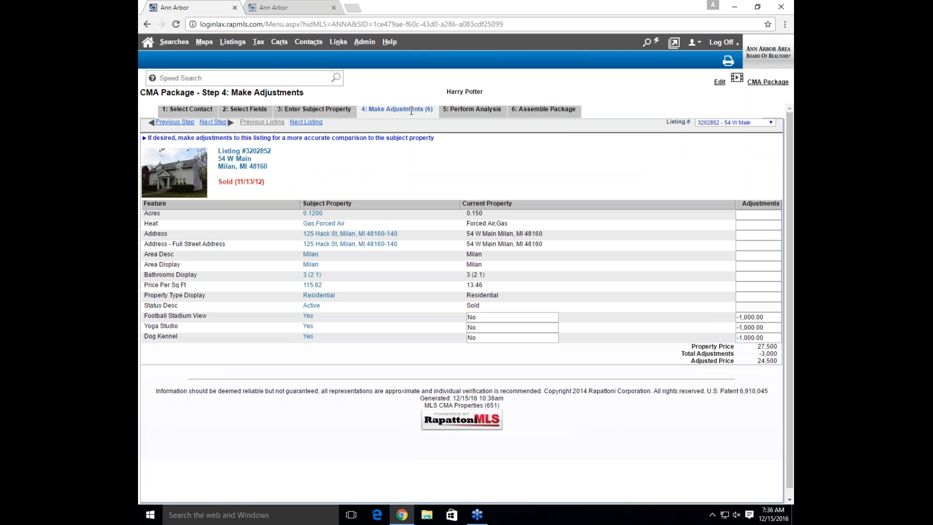
{"action": "left_click", "coordinate": [556, 114]}
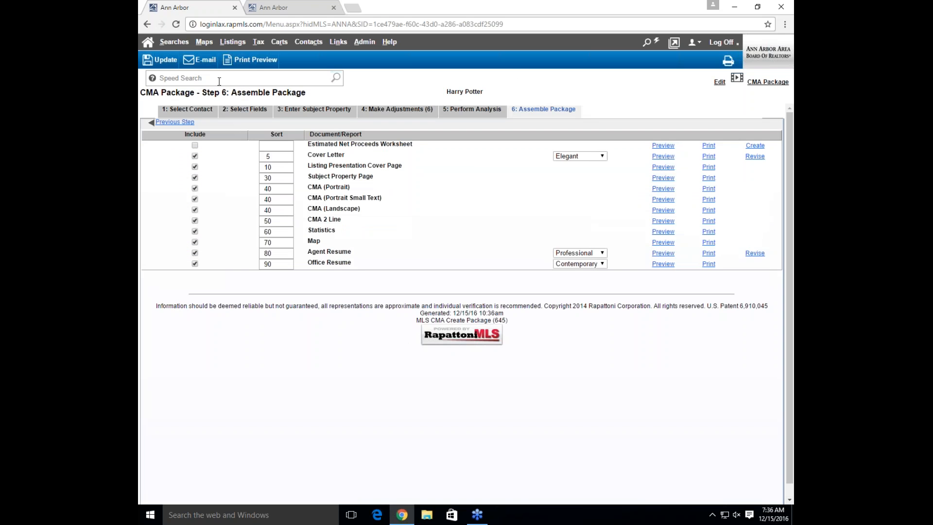
{"action": "left_click", "coordinate": [256, 59]}
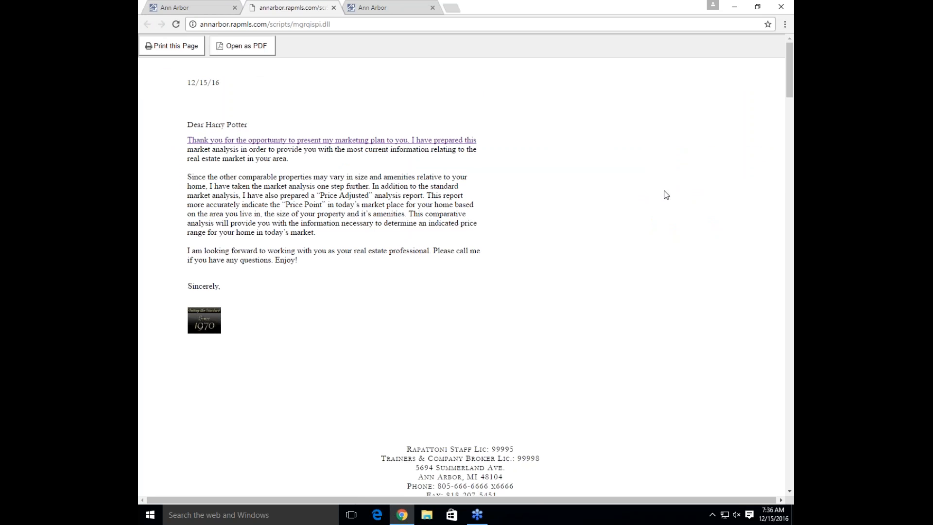
Review the comparison tables, highlighting the Football Stadium View and Yoga Studio -1,000 adjustments
{"action": "scroll", "coordinate": [658, 177], "scroll_direction": "down", "scroll_amount": 8}
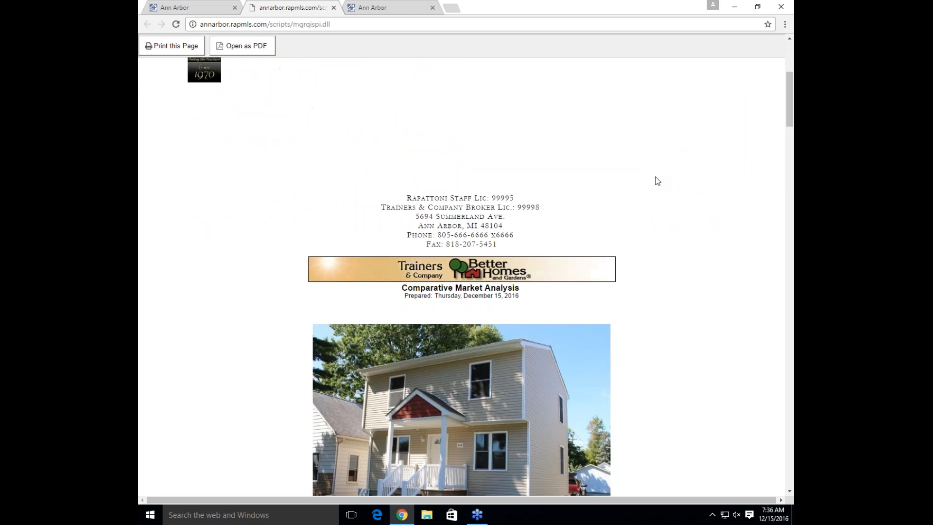
{"action": "scroll", "coordinate": [658, 183], "scroll_direction": "down", "scroll_amount": 8}
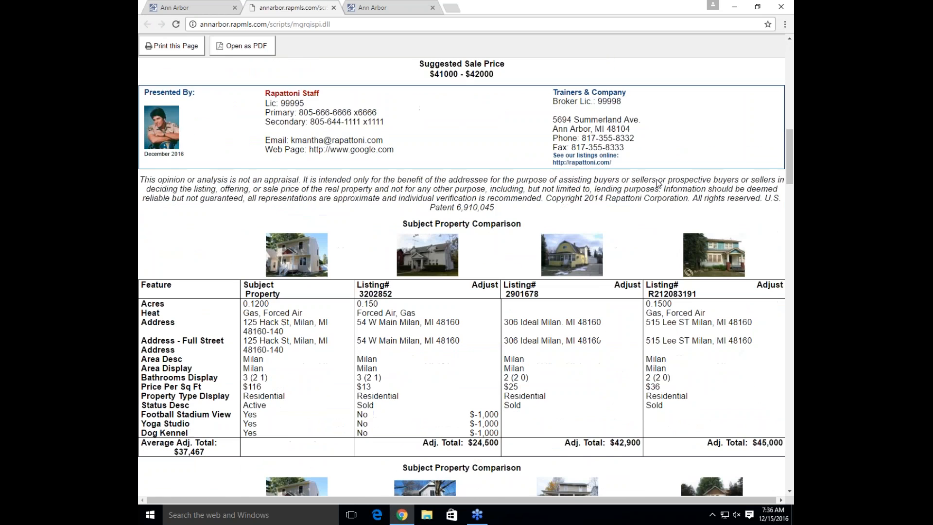
{"action": "scroll", "coordinate": [657, 187], "scroll_direction": "down", "scroll_amount": 1}
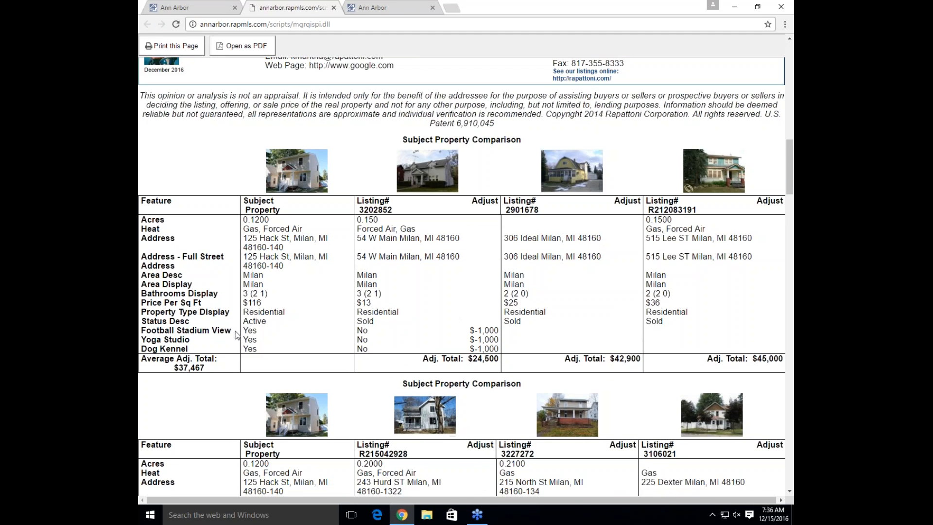
{"action": "left_click_drag", "start_coordinate": [147, 331], "coordinate": [524, 350]}
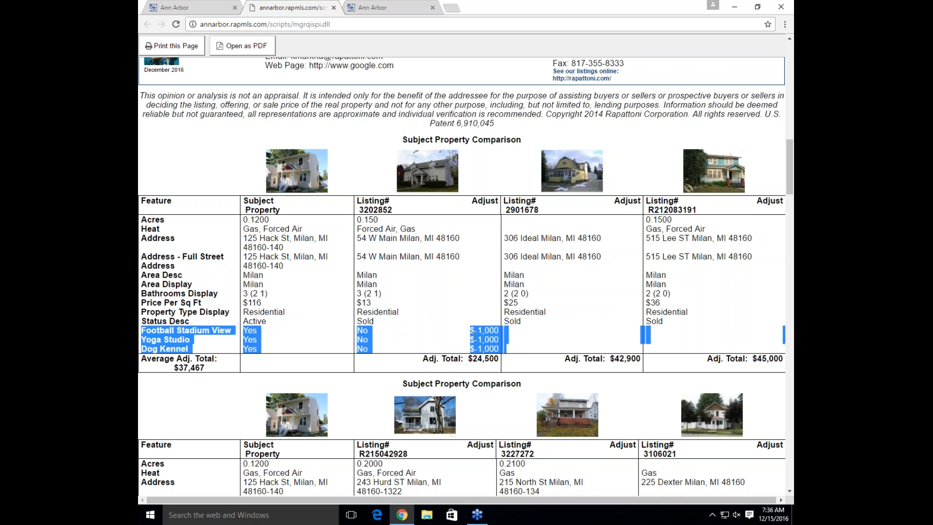
{"action": "left_click_drag", "start_coordinate": [478, 330], "coordinate": [484, 349]}
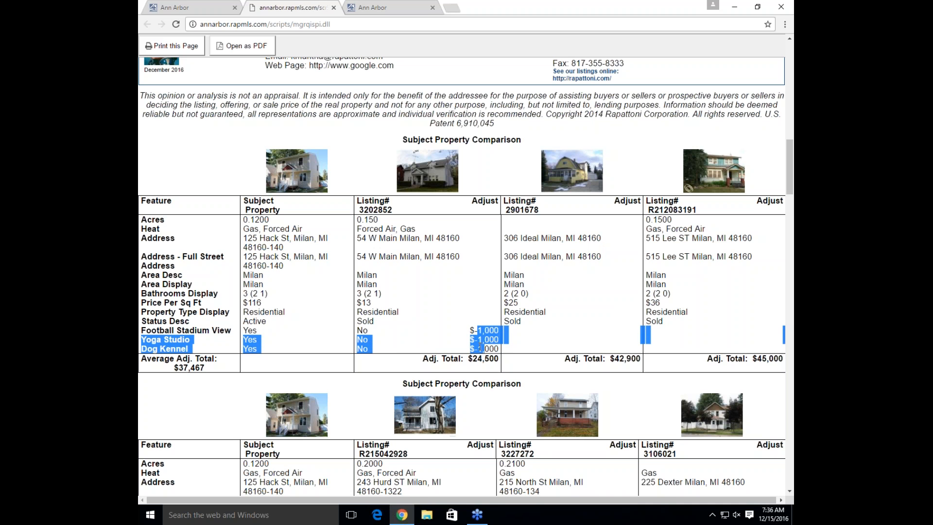
{"action": "left_click", "coordinate": [357, 349]}
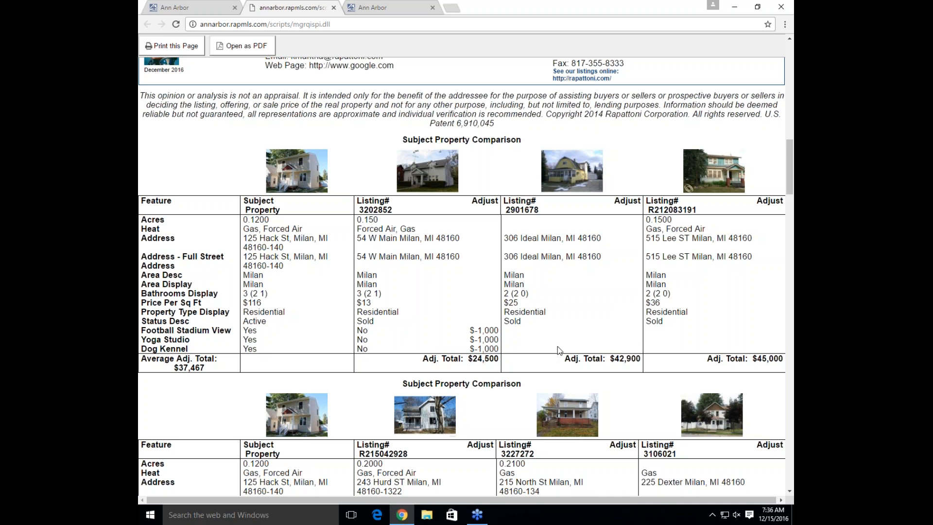
Scroll on through the CMA report to the comparables map, then return to Assemble Package
{"action": "scroll", "coordinate": [557, 346], "scroll_direction": "down", "scroll_amount": 2}
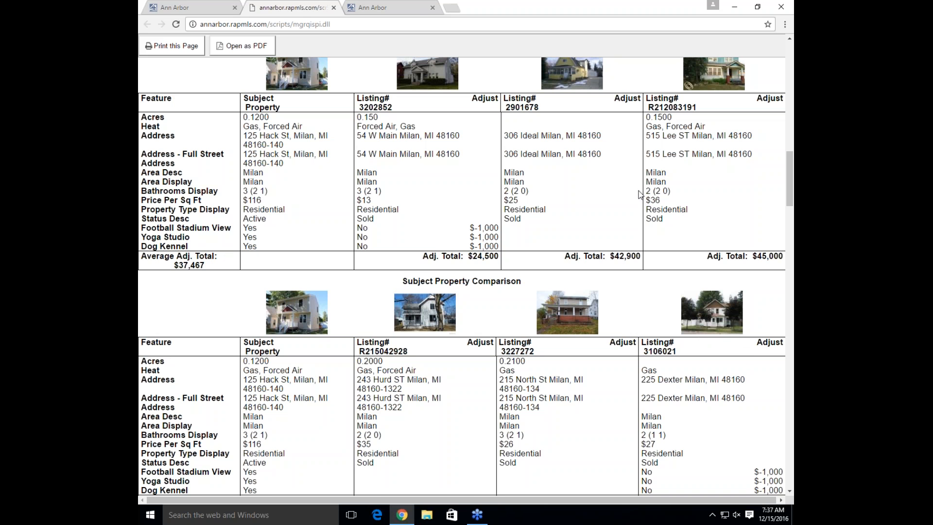
{"action": "left_click_drag", "start_coordinate": [789, 204], "coordinate": [788, 246]}
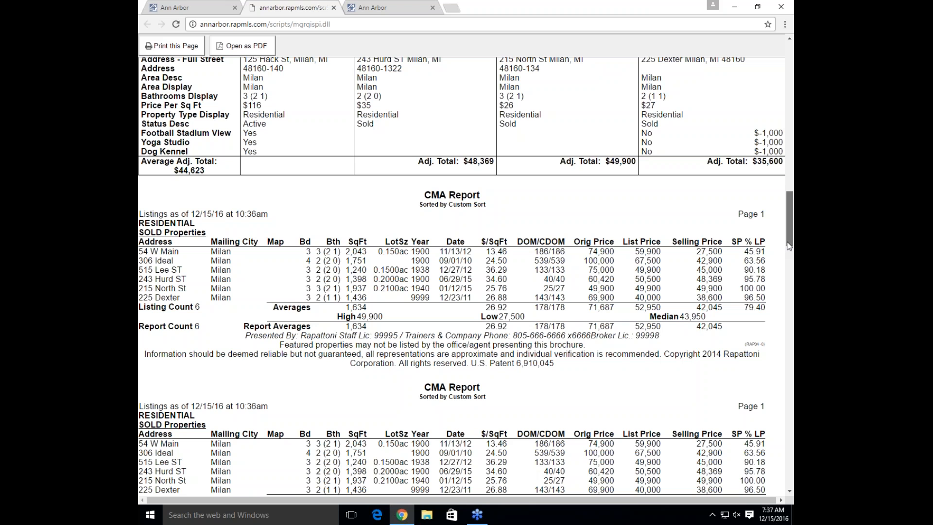
{"action": "left_click_drag", "start_coordinate": [789, 246], "coordinate": [759, 423]}
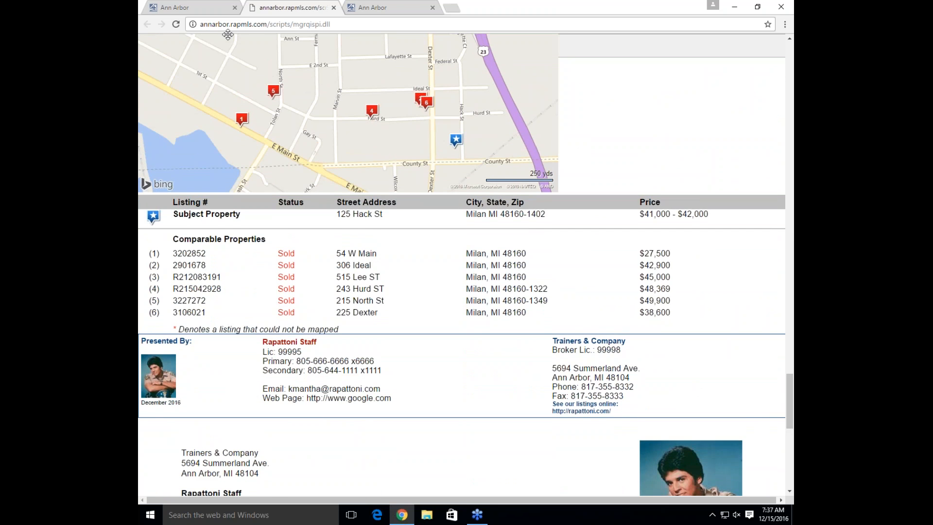
{"action": "left_click", "coordinate": [184, 7]}
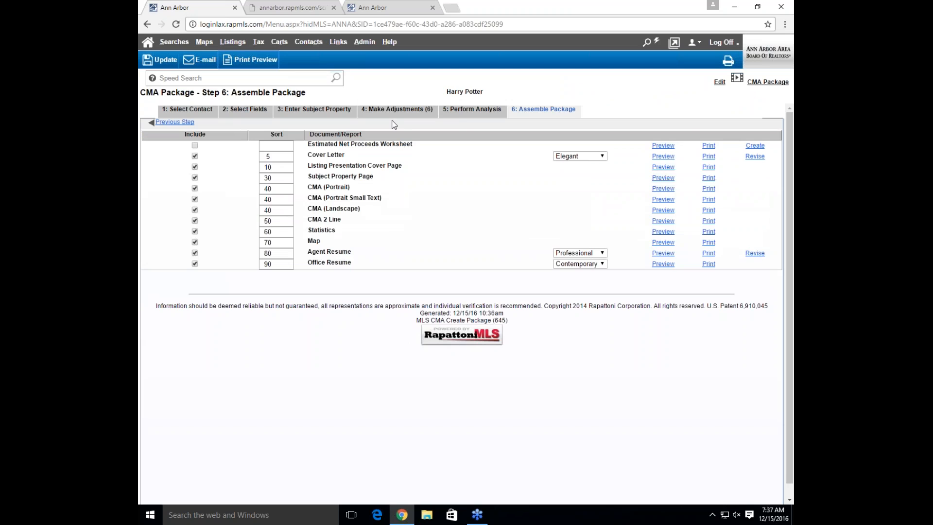
Go back to Perform Analysis with its six adjusted comparables and the $41000 - $42000 suggested price
{"action": "left_click", "coordinate": [462, 112]}
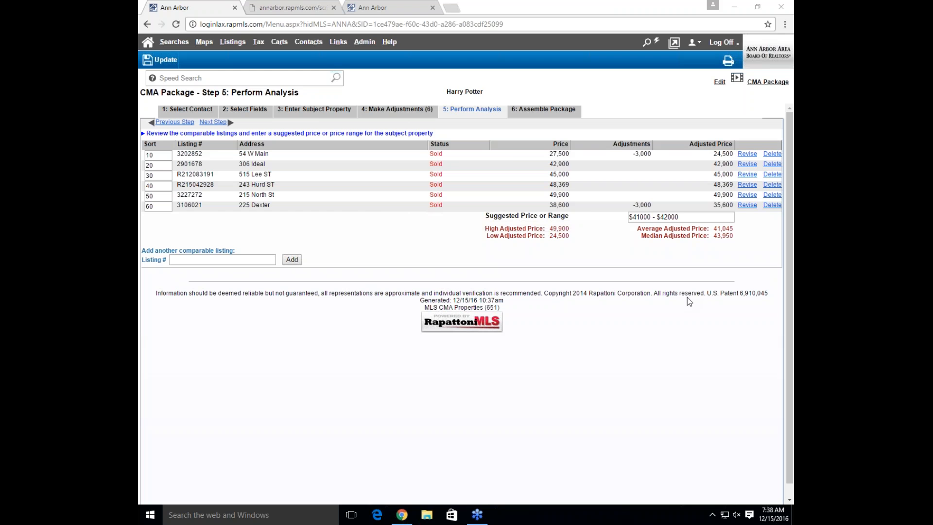
{"action": "left_click", "coordinate": [273, 10]}
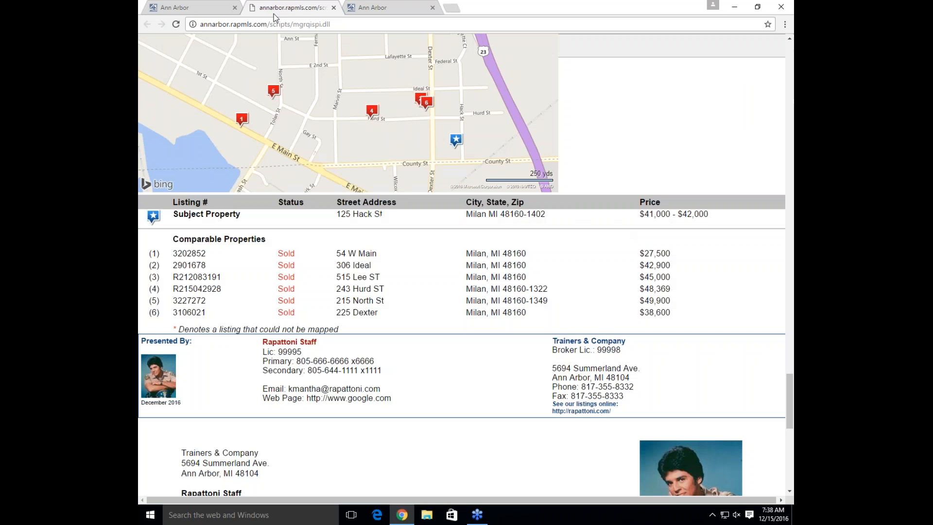
{"action": "left_click_drag", "start_coordinate": [789, 408], "coordinate": [774, 183]}
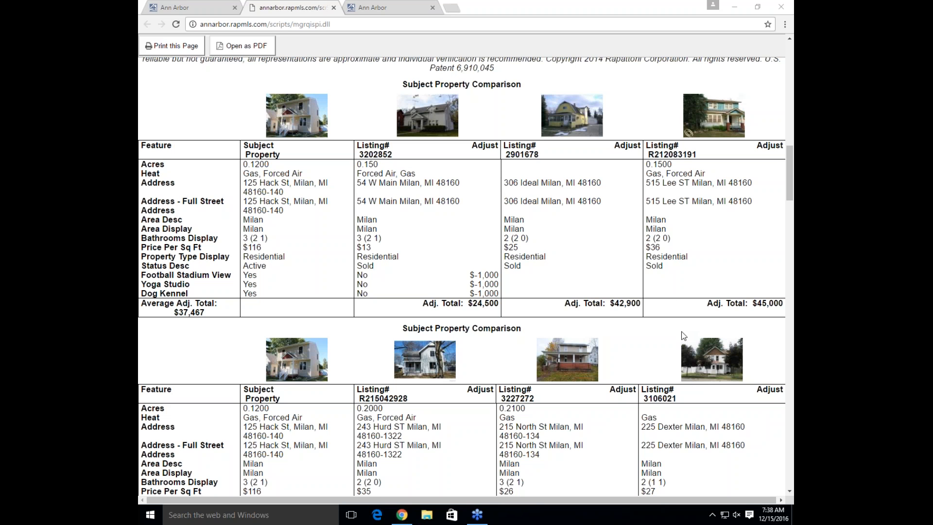
{"action": "left_click", "coordinate": [306, 164]}
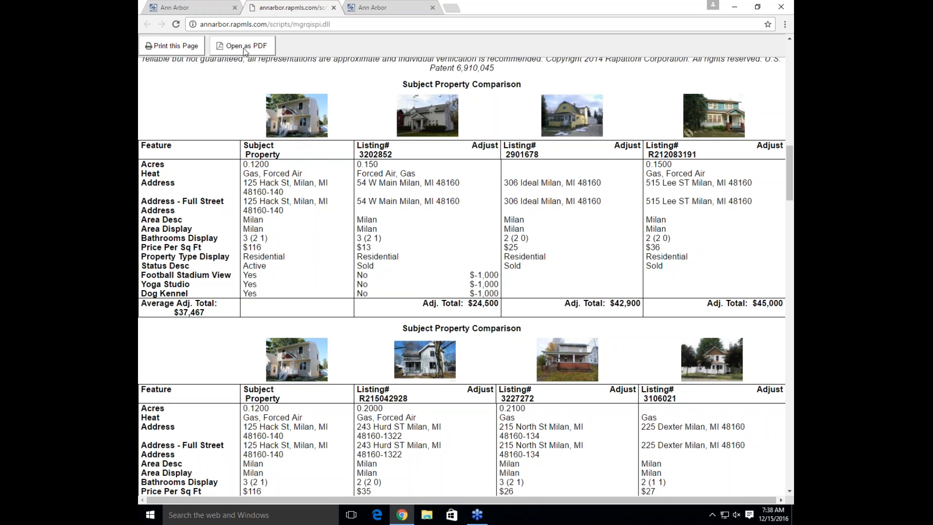
{"action": "left_click", "coordinate": [205, 2]}
{"action": "left_click_drag", "start_coordinate": [328, 212], "coordinate": [331, 216]}
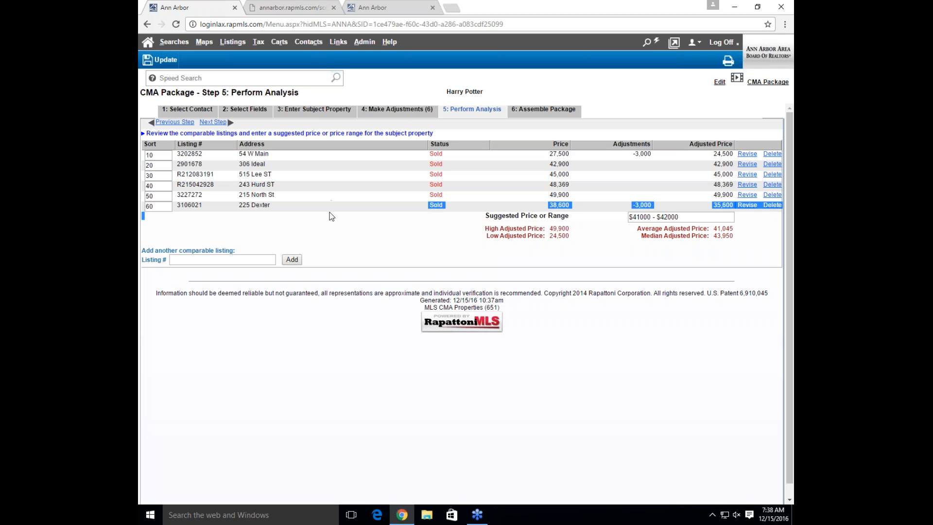
Switch to the other client's two-comparable CMA in the third Ann Arbor tab, then open Help > Learning Center
{"action": "left_click", "coordinate": [331, 216]}
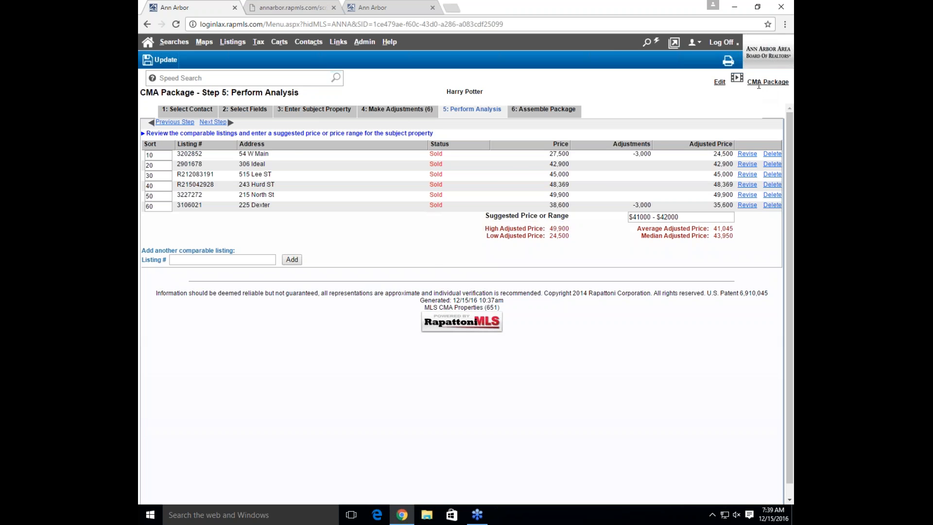
{"action": "left_click", "coordinate": [354, 3]}
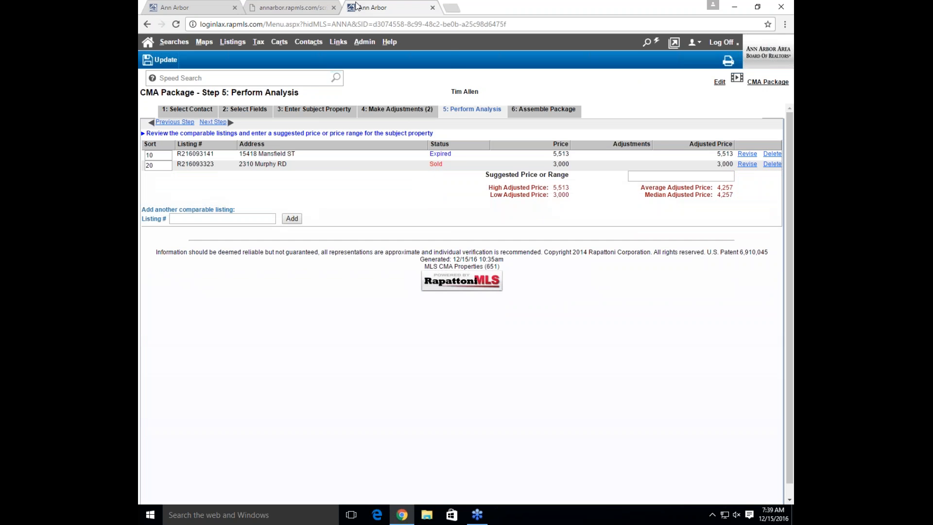
{"action": "mouse_move", "coordinate": [389, 42]}
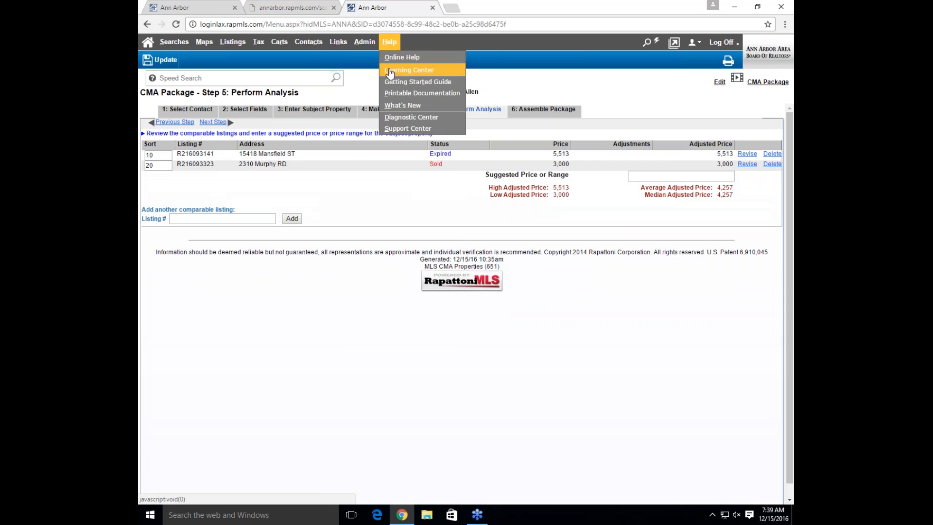
{"action": "left_click", "coordinate": [389, 71]}
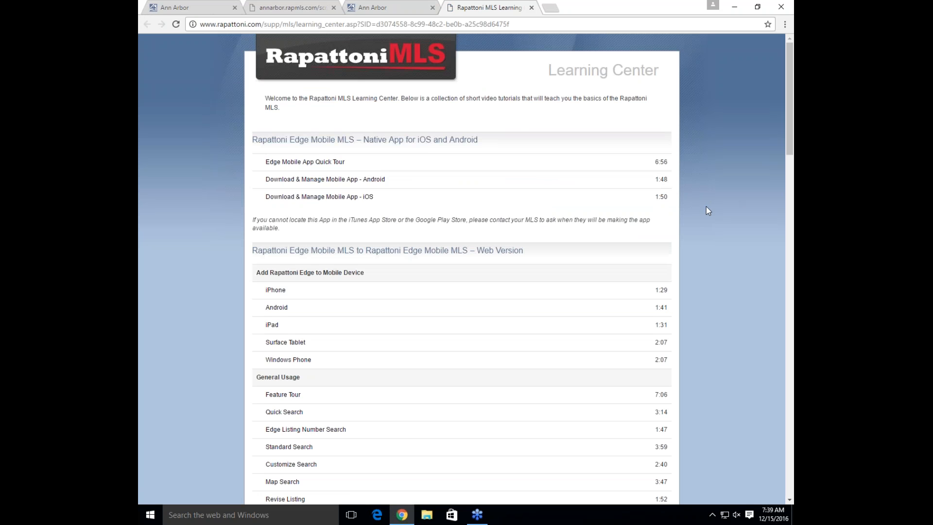
Scroll to the CMAs tutorials (Run a CMA Report, Create a CMA Package), then back up to Contacts & Prospects
{"action": "scroll", "coordinate": [707, 209], "scroll_direction": "down", "scroll_amount": 1}
{"action": "scroll", "coordinate": [706, 209], "scroll_direction": "down", "scroll_amount": 10}
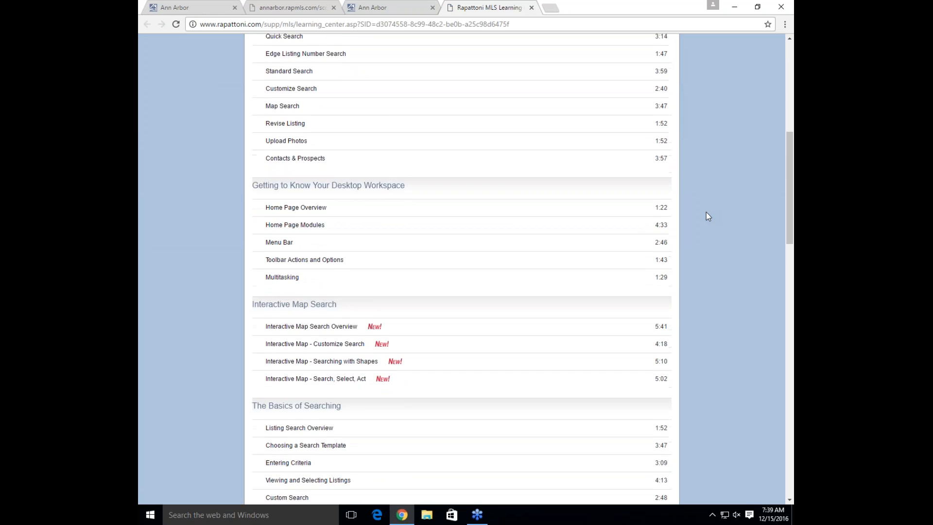
{"action": "scroll", "coordinate": [706, 216], "scroll_direction": "down", "scroll_amount": 6}
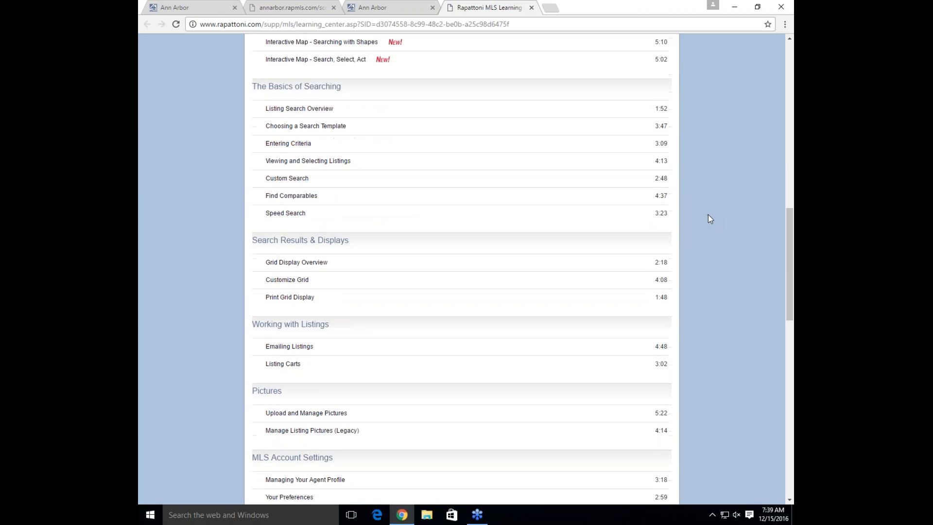
{"action": "scroll", "coordinate": [709, 216], "scroll_direction": "down", "scroll_amount": 3}
{"action": "scroll", "coordinate": [709, 217], "scroll_direction": "down", "scroll_amount": 4}
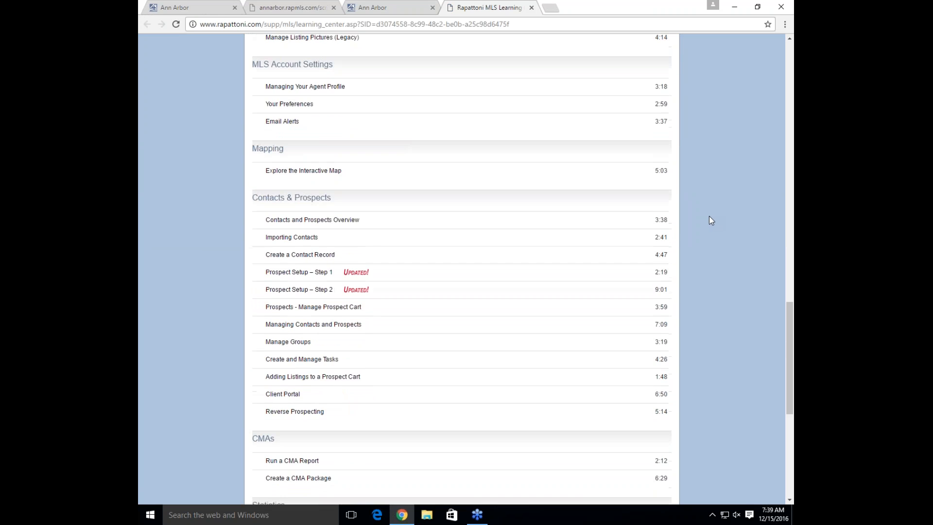
{"action": "scroll", "coordinate": [709, 216], "scroll_direction": "down", "scroll_amount": 3}
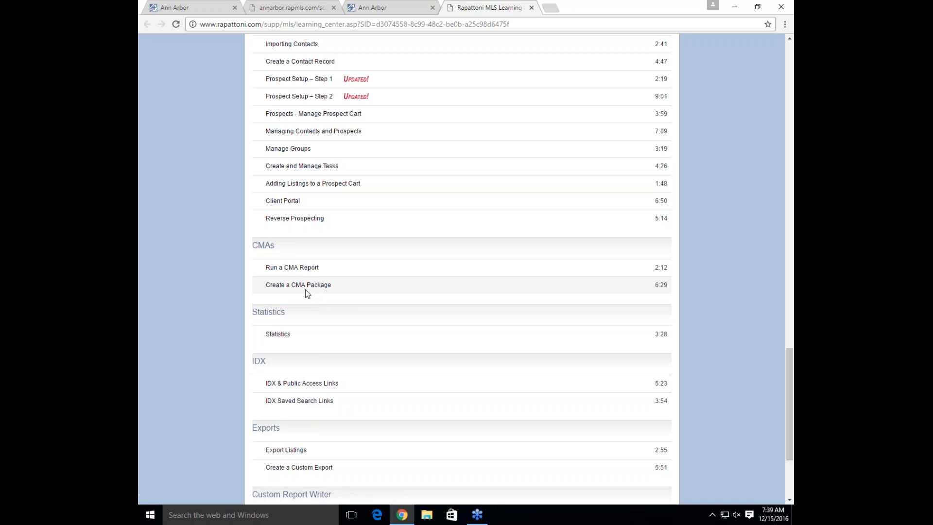
{"action": "scroll", "coordinate": [306, 287], "scroll_direction": "down", "scroll_amount": 3}
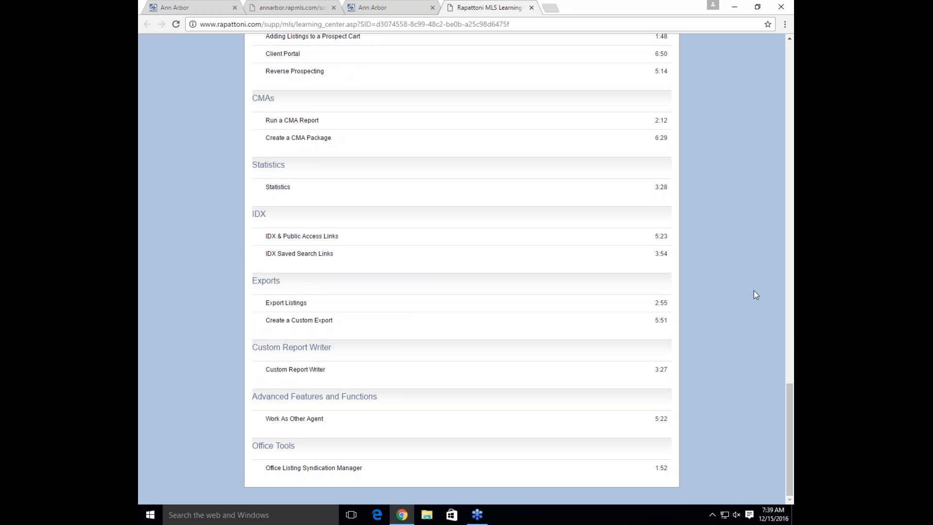
{"action": "left_click_drag", "start_coordinate": [788, 388], "coordinate": [786, 326]}
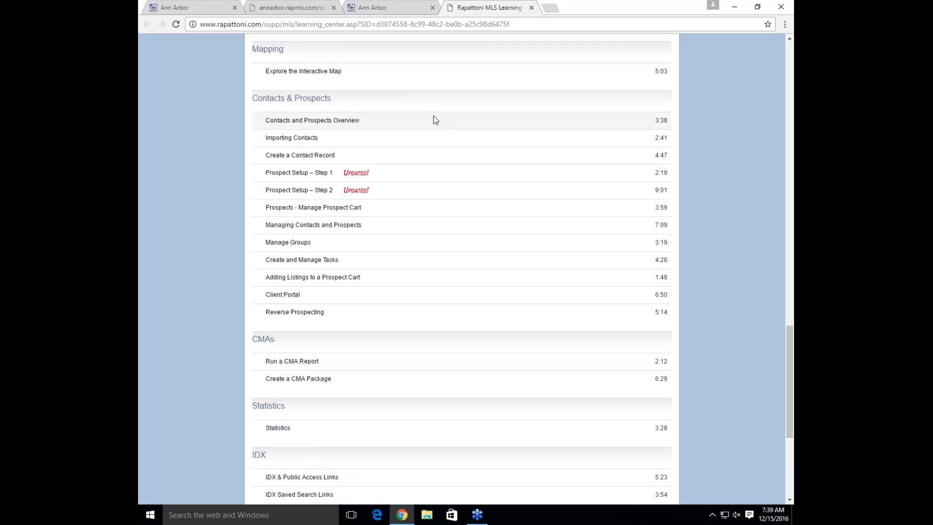